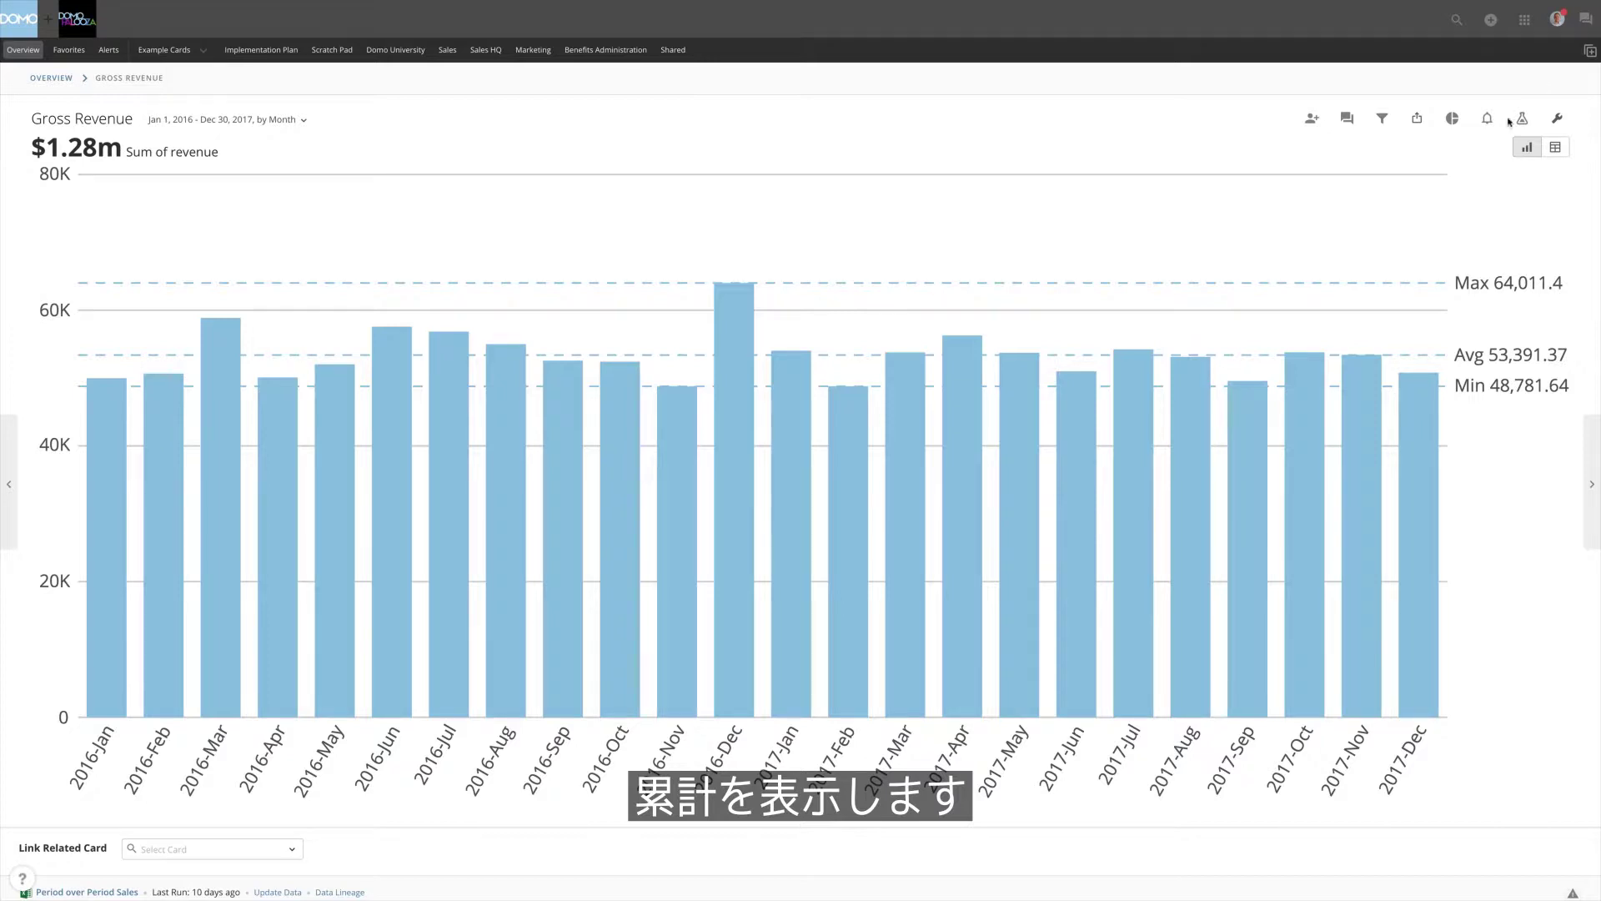
Open the Gross Revenue card for analysis and add a calculated field named "Filter Dates"
left_click(1522, 120)
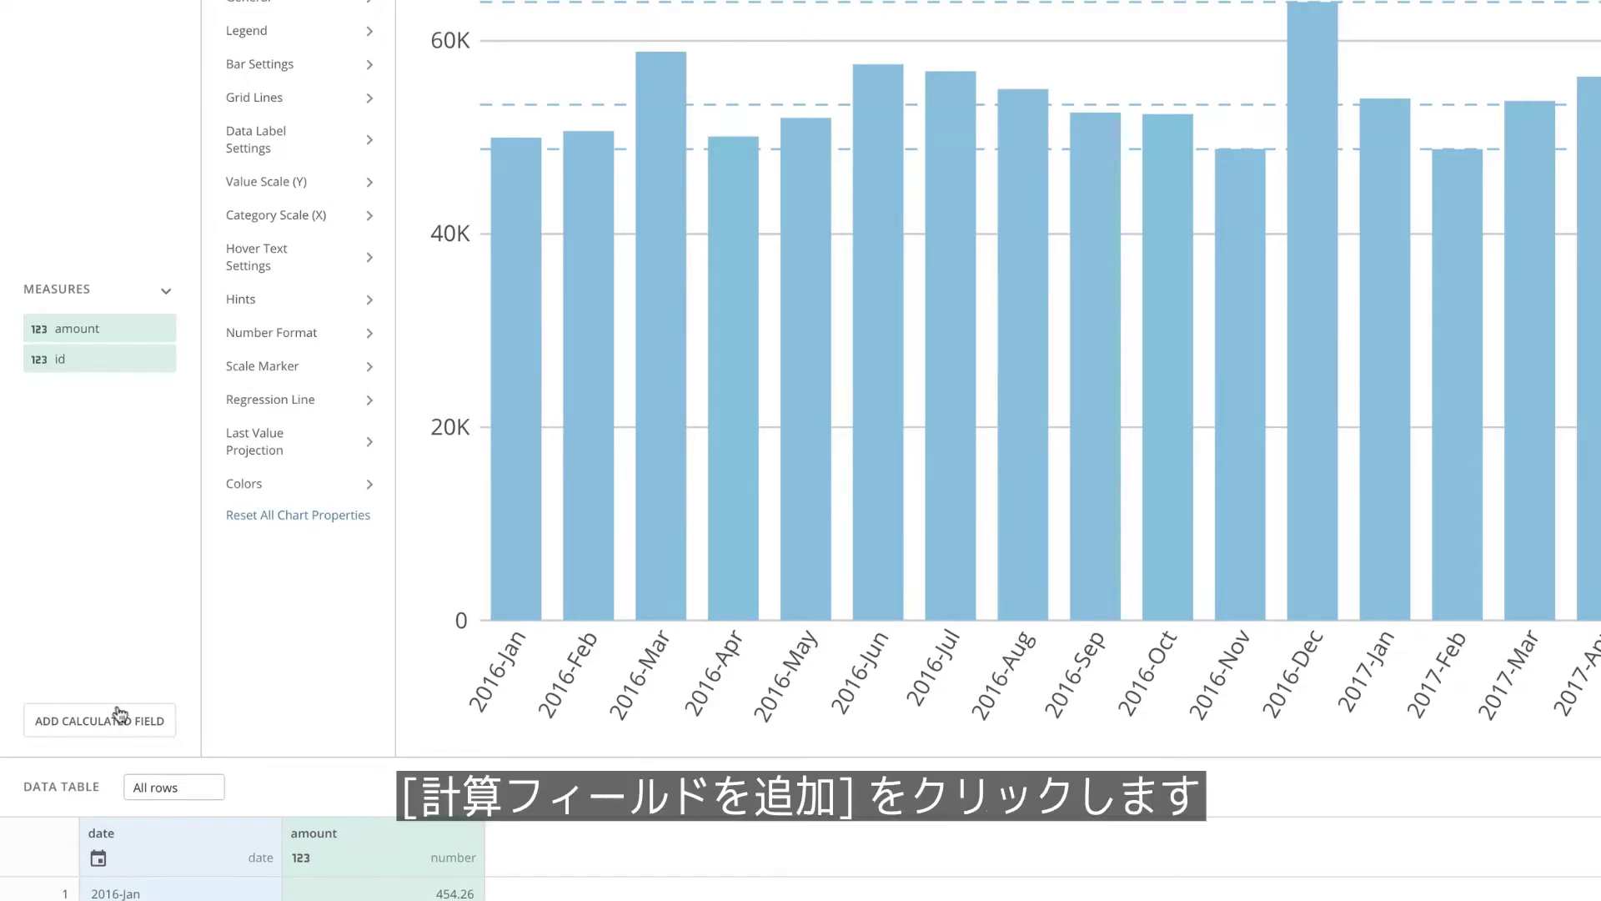
left_click(113, 723)
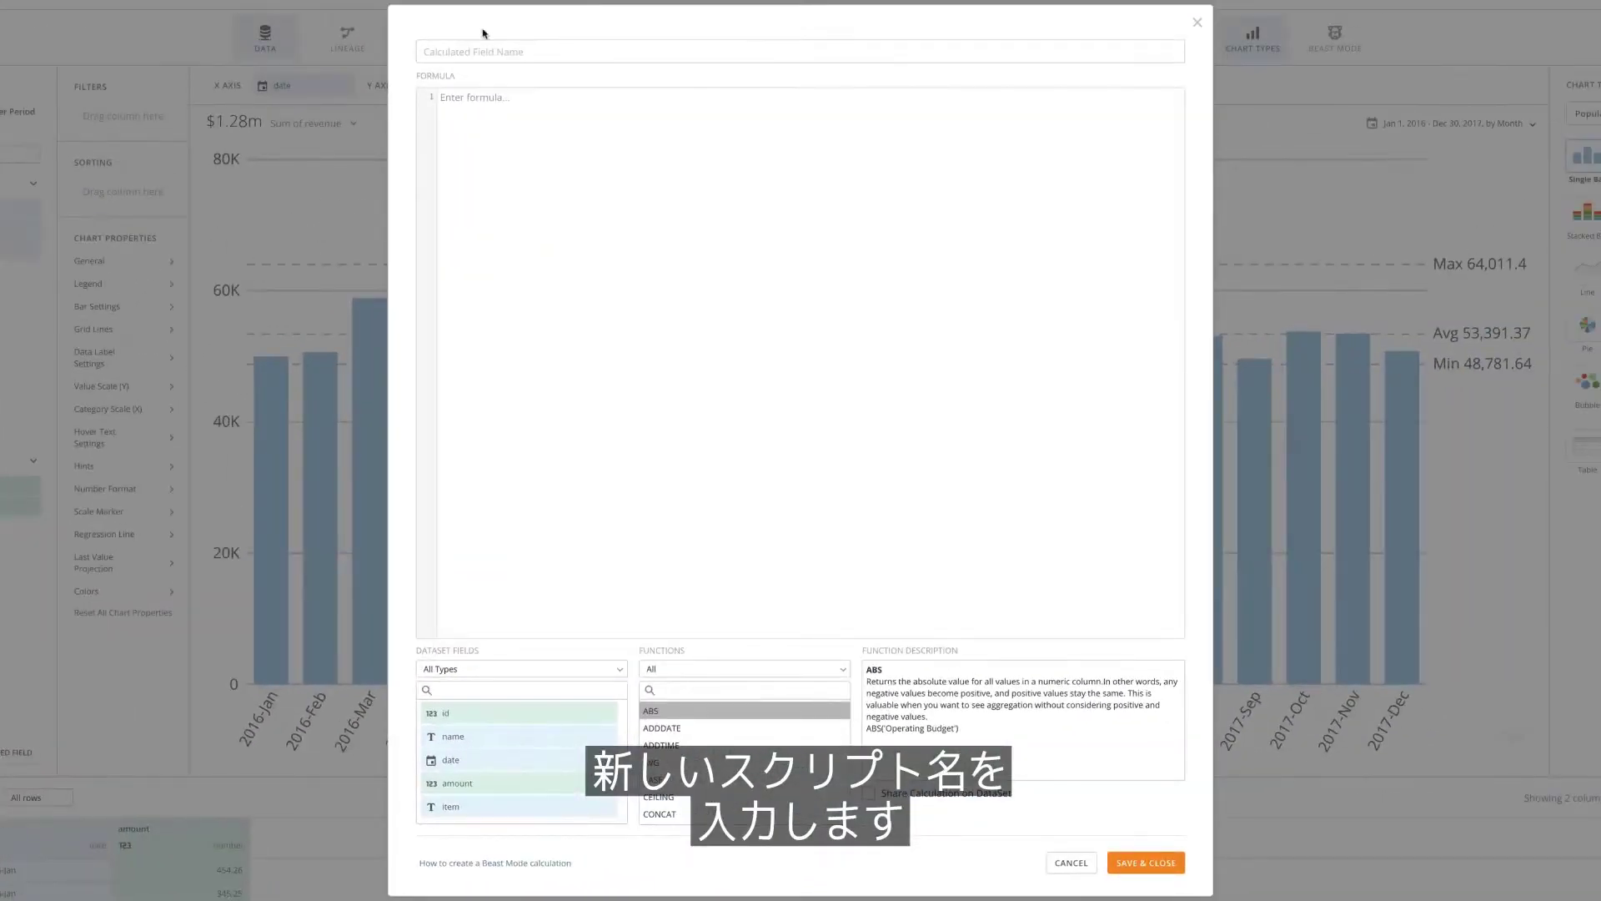
left_click(572, 49)
type("Filter Dat")
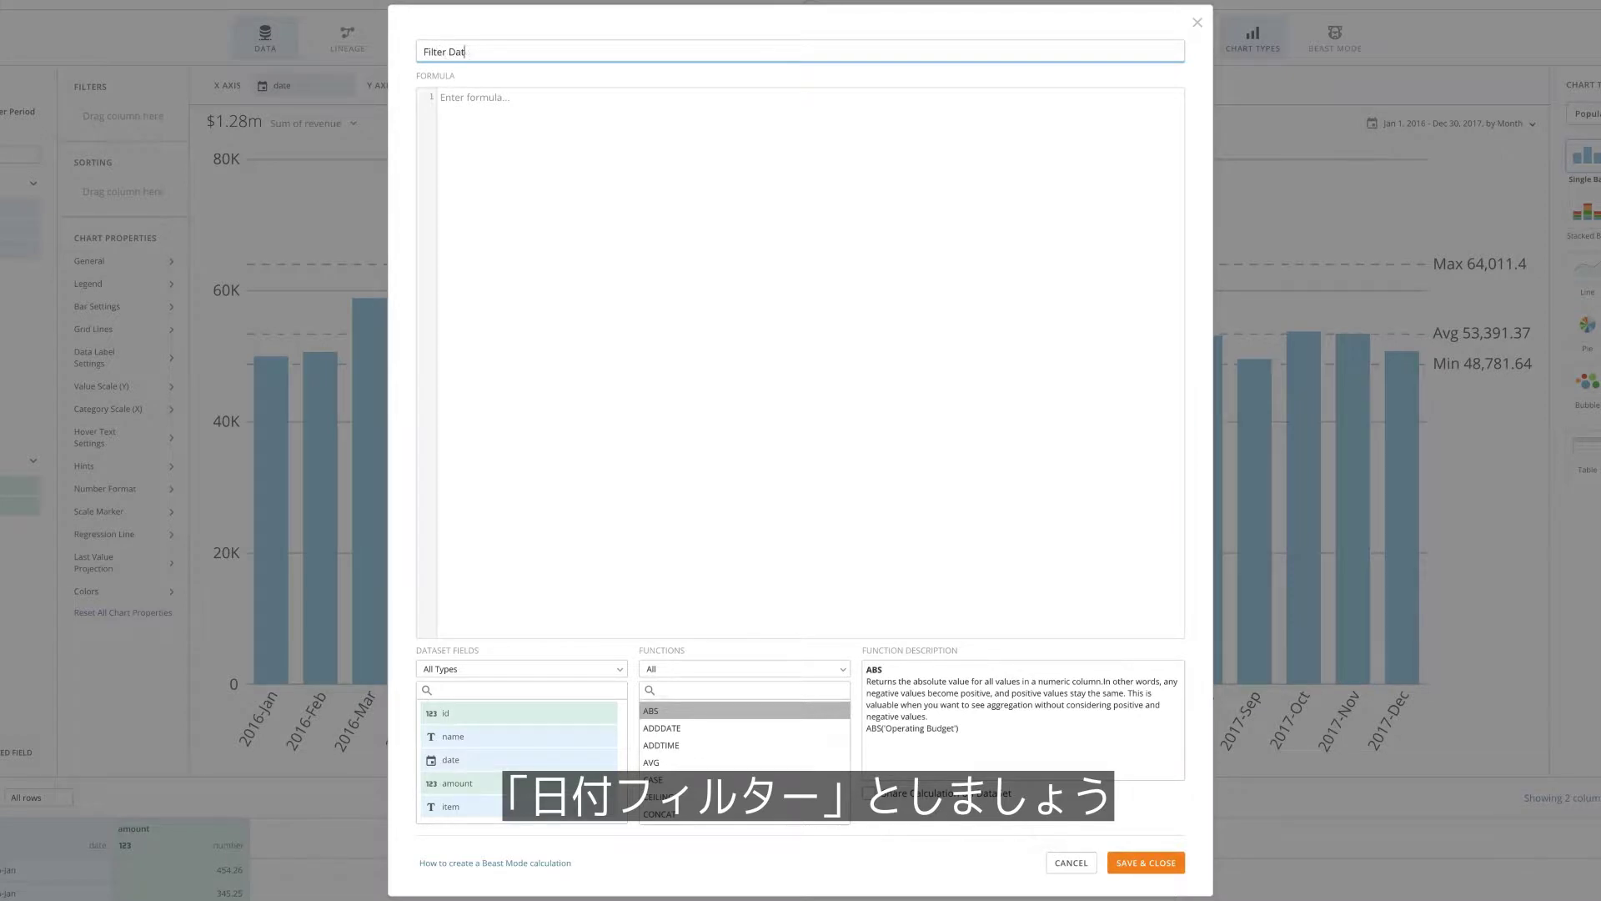
type("es")
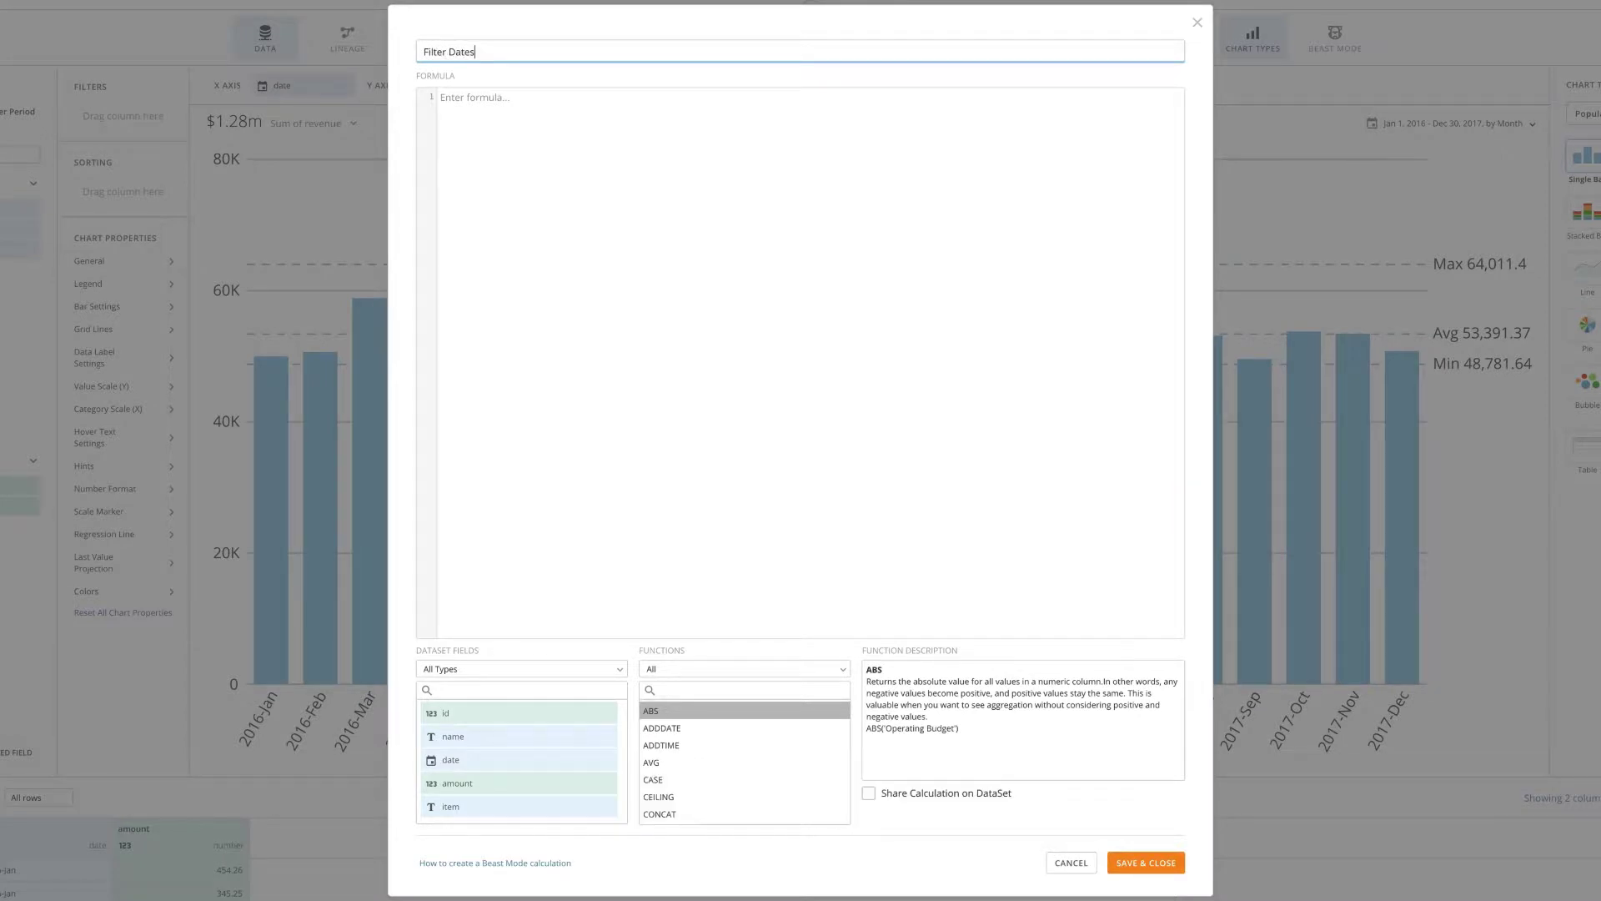
Start the Filter Dates formula with CASE and the clause WHEN LAST_DAY(`date`) = LAST_DAY(CURRENT_DATE()) THEN 'TRUE'
left_click(617, 101)
type("CASE")
key("Return")
key("Tab")
type("WHE")
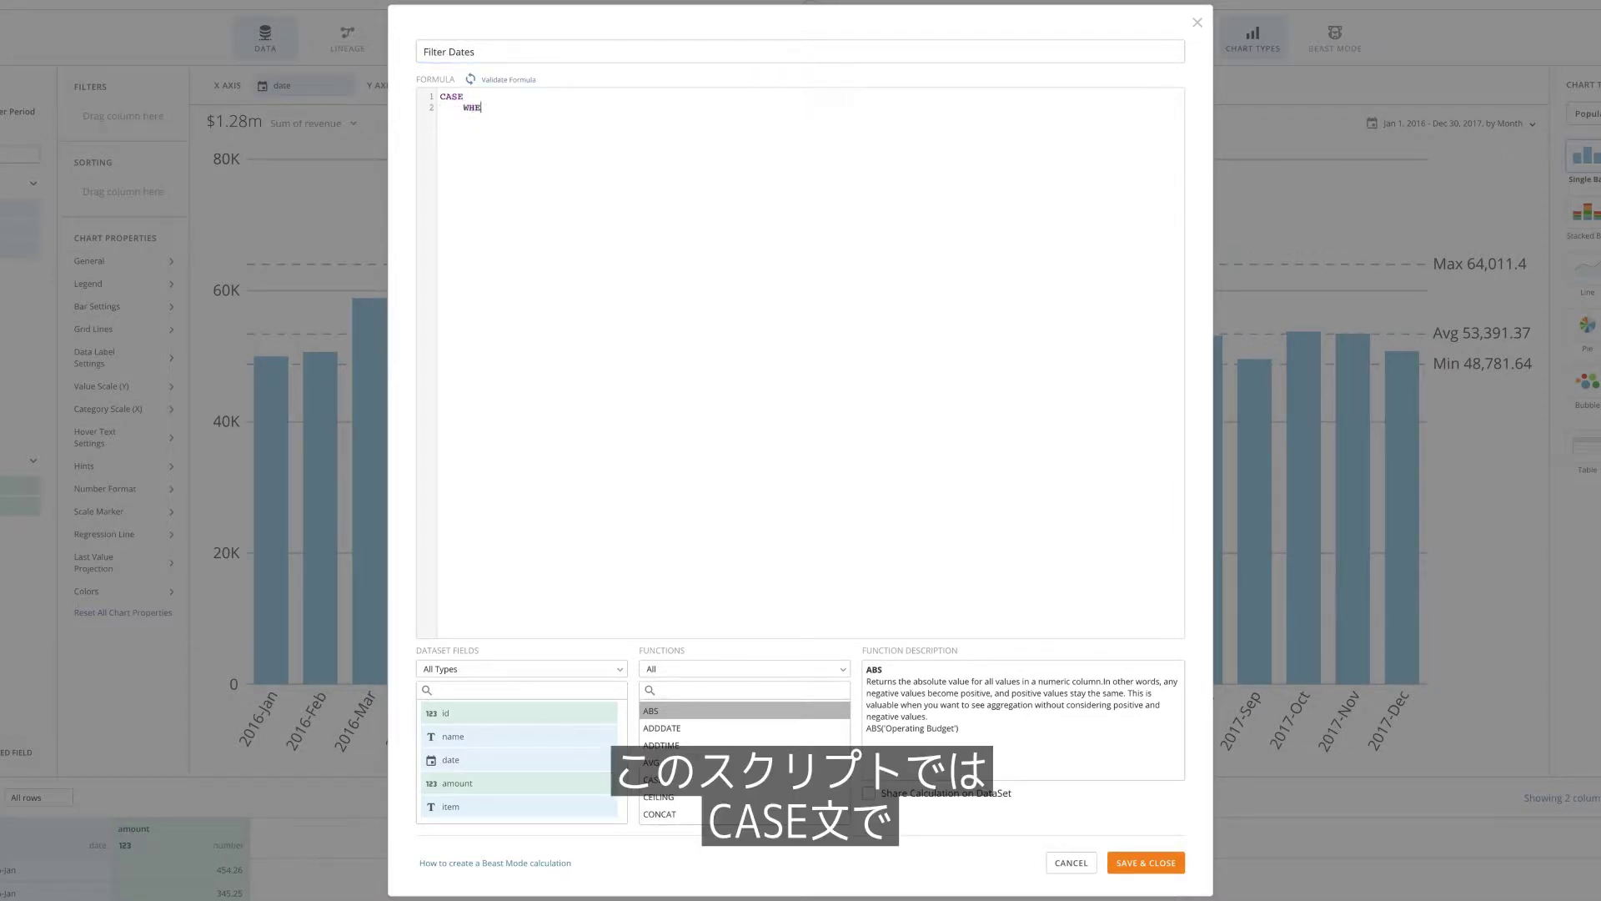
type("N LAST_DAY(`date`)")
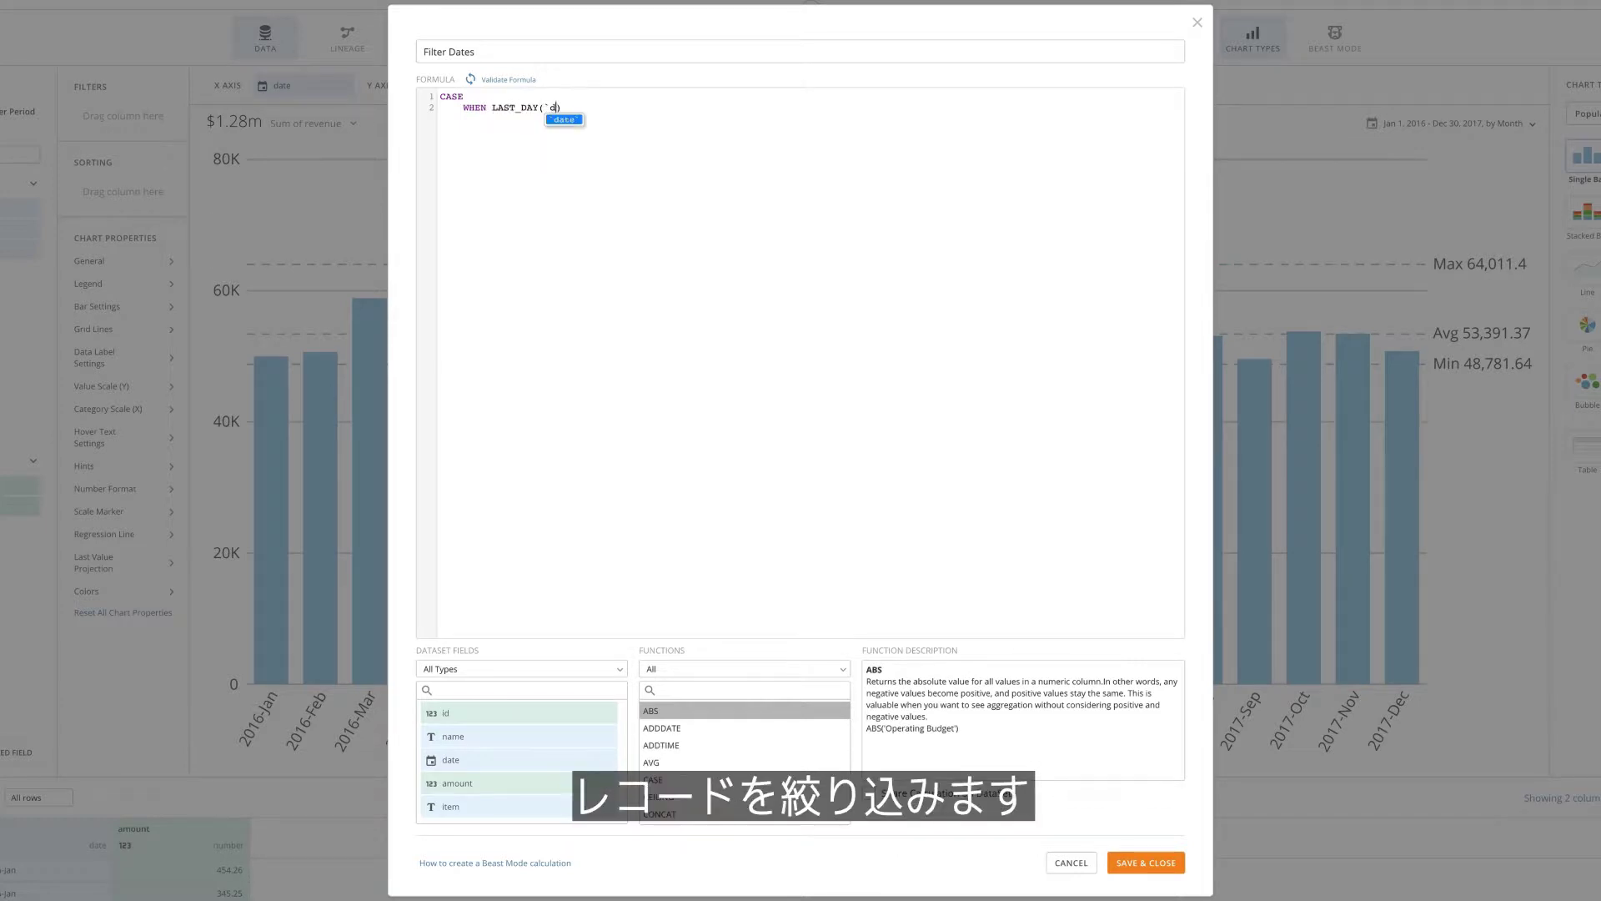
type(" = LAST_")
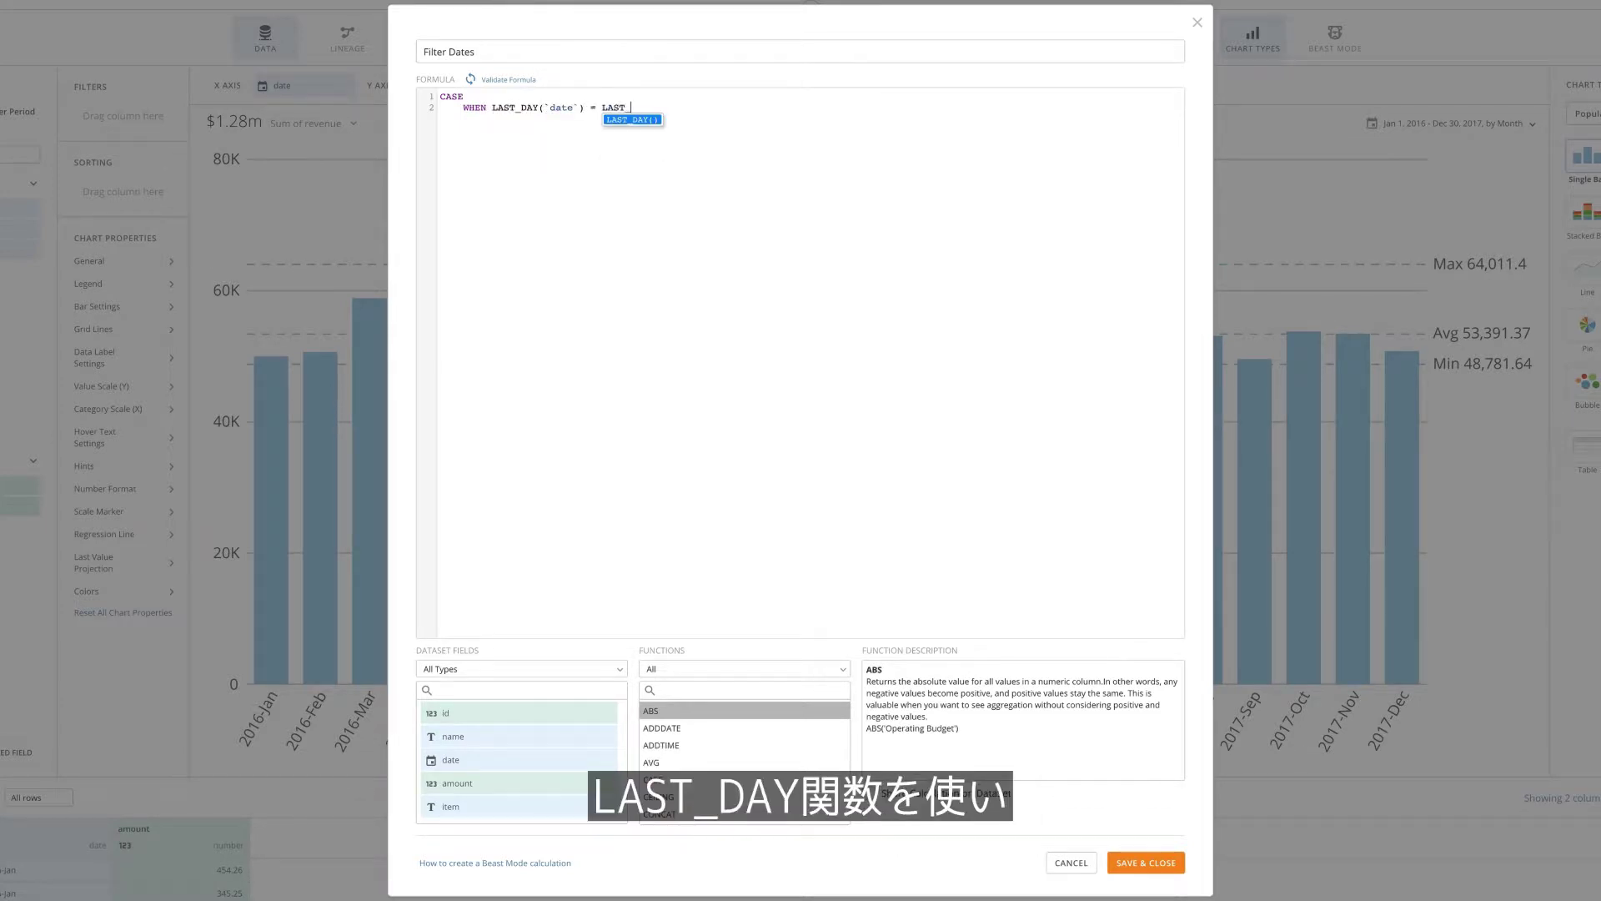
type("DAY(C")
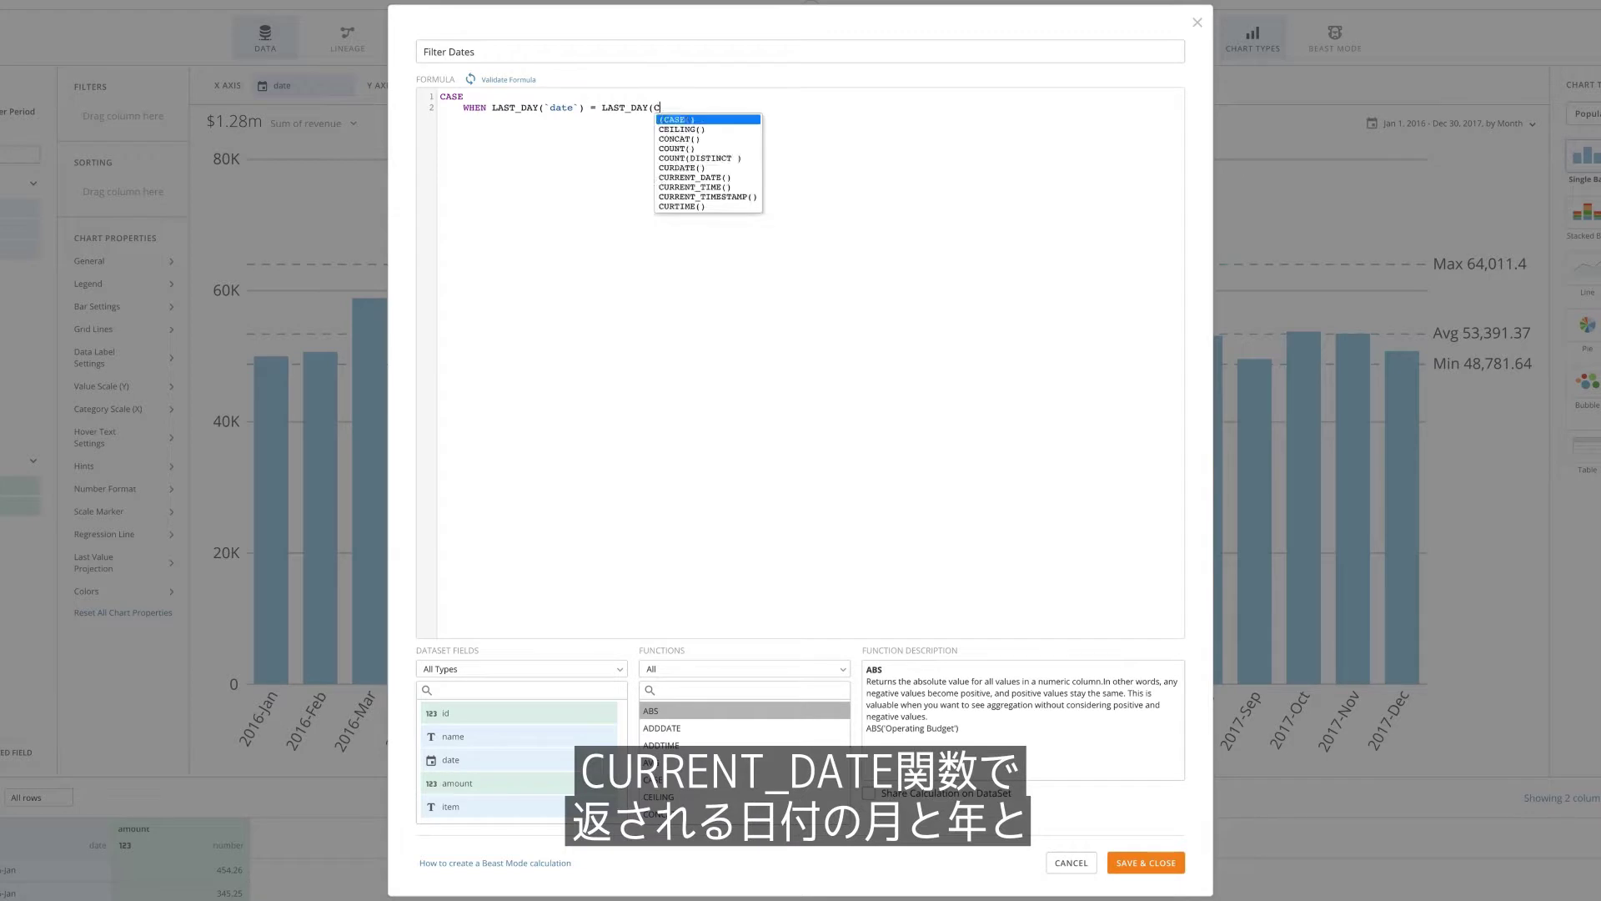
type("URRENT_DATE()) THEN")
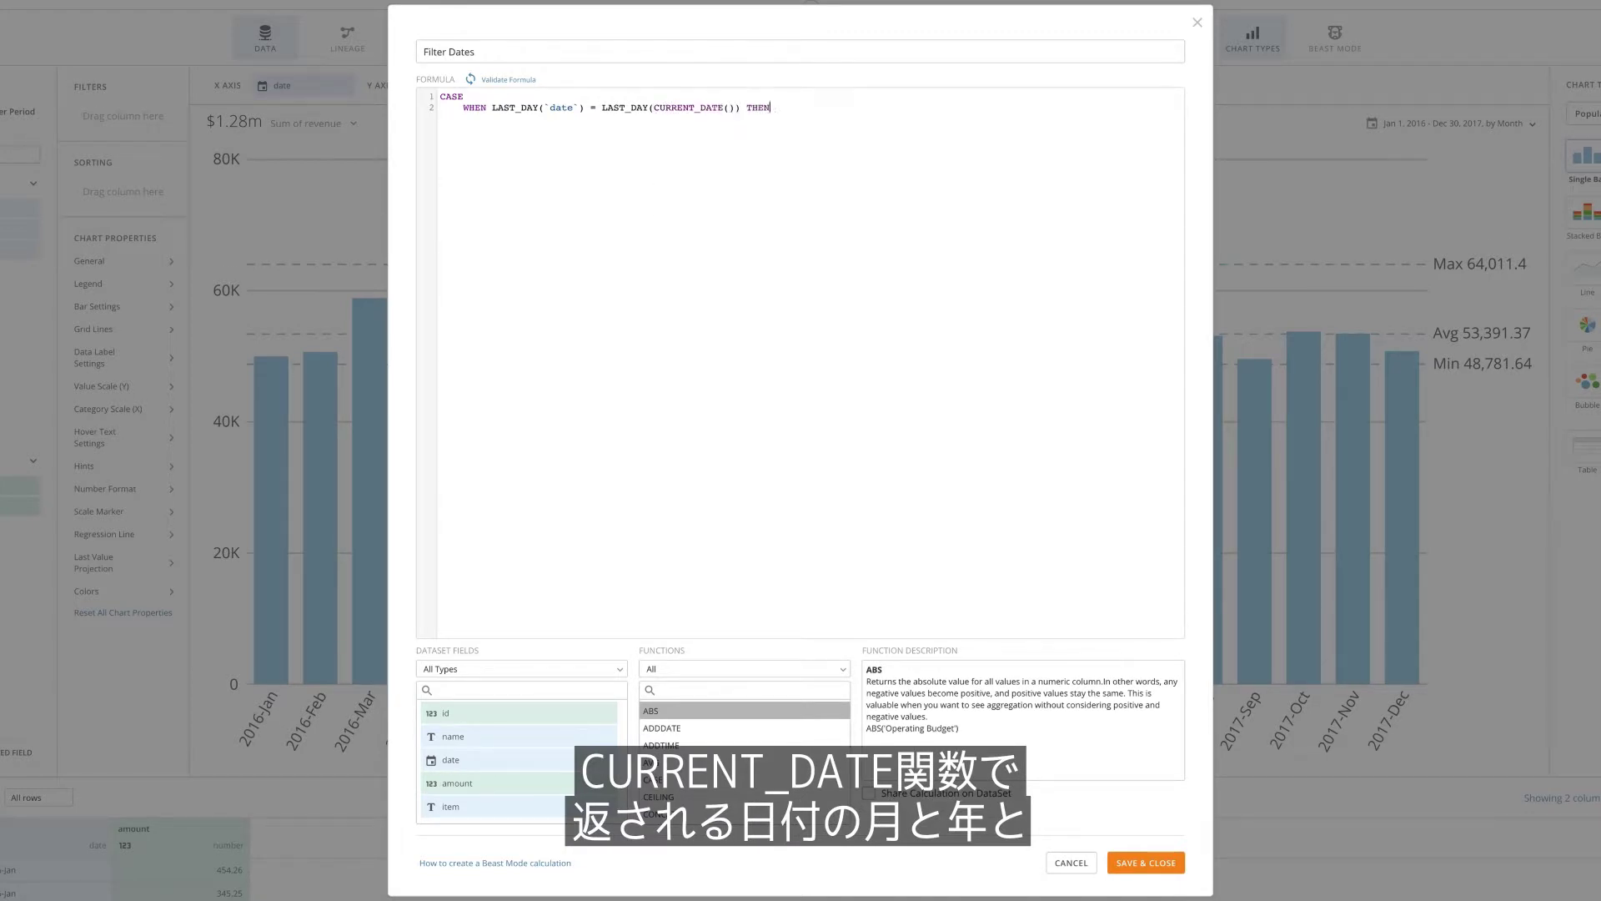
type(" 'TRUE'     ")
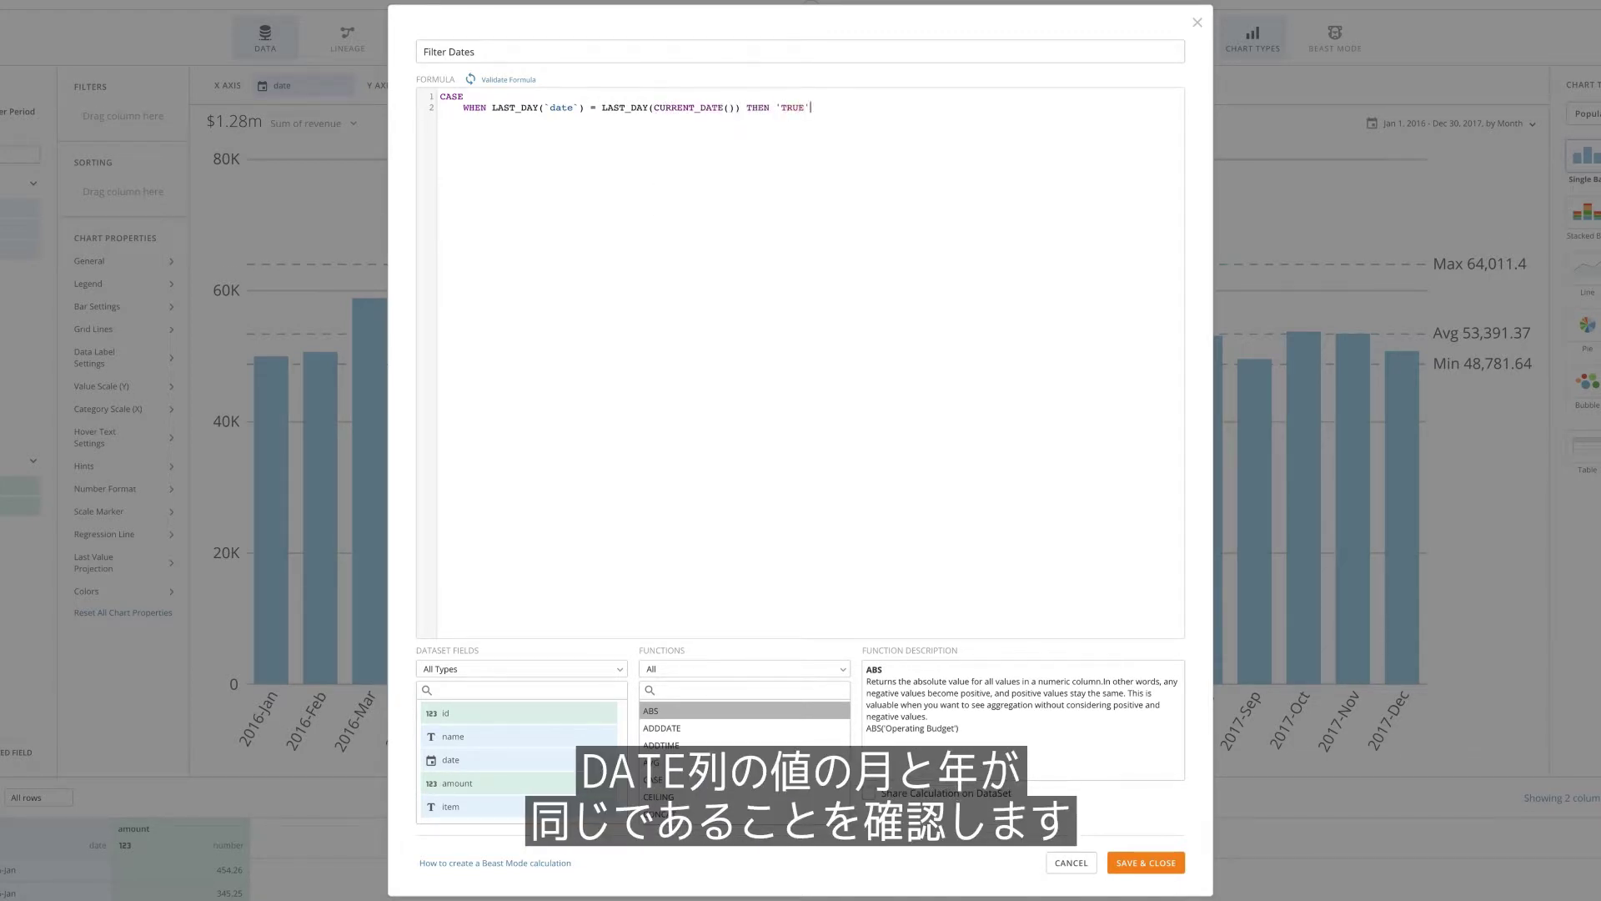
Add a second clause to the formula: WHEN LAST_DAY(DATE_ADD(`date`, INTERVAL 52 WEEK)) = LAST_DAY(CURRENT_DATE()) THEN 'TRUE'
type("WHEN LAST_D")
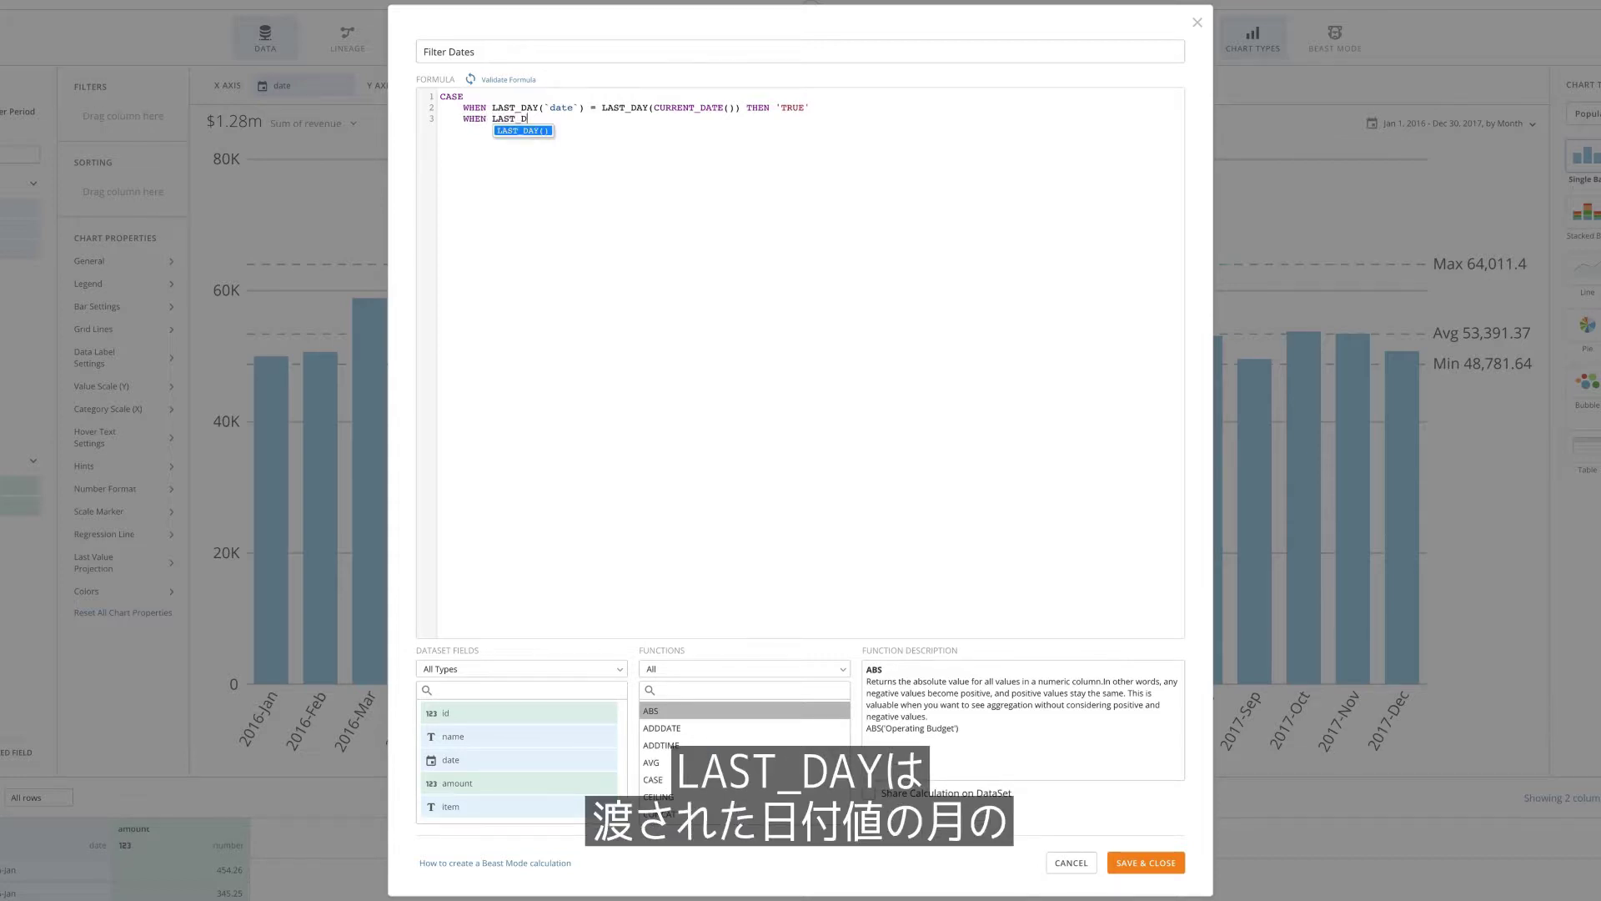
type("AY(")
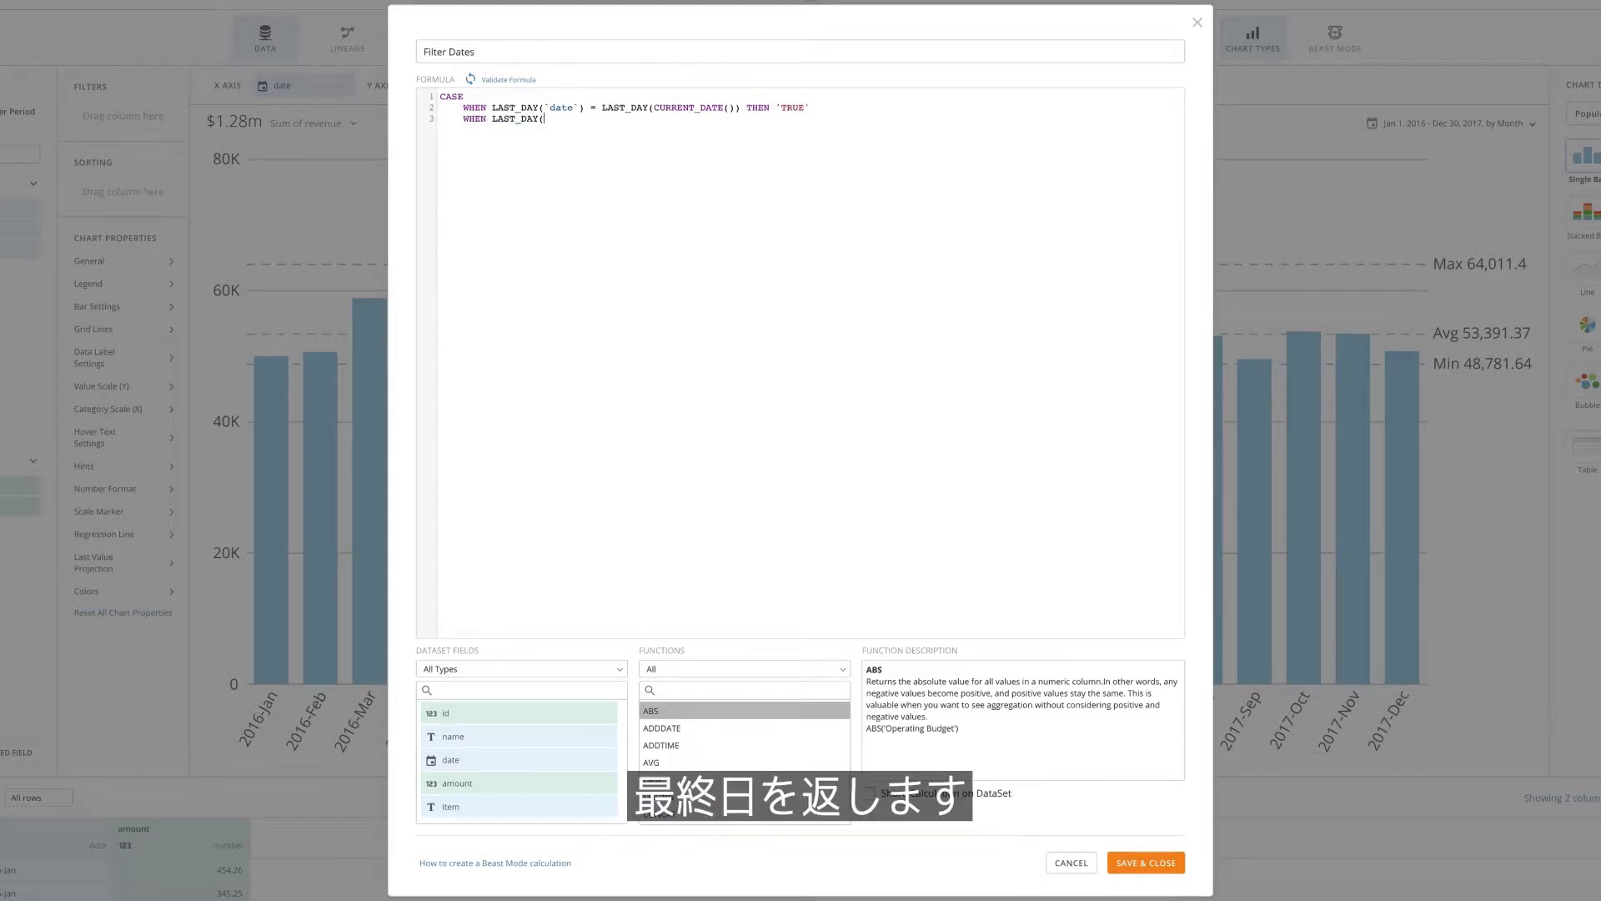
type("DATE_")
key("Return")
type("`date")
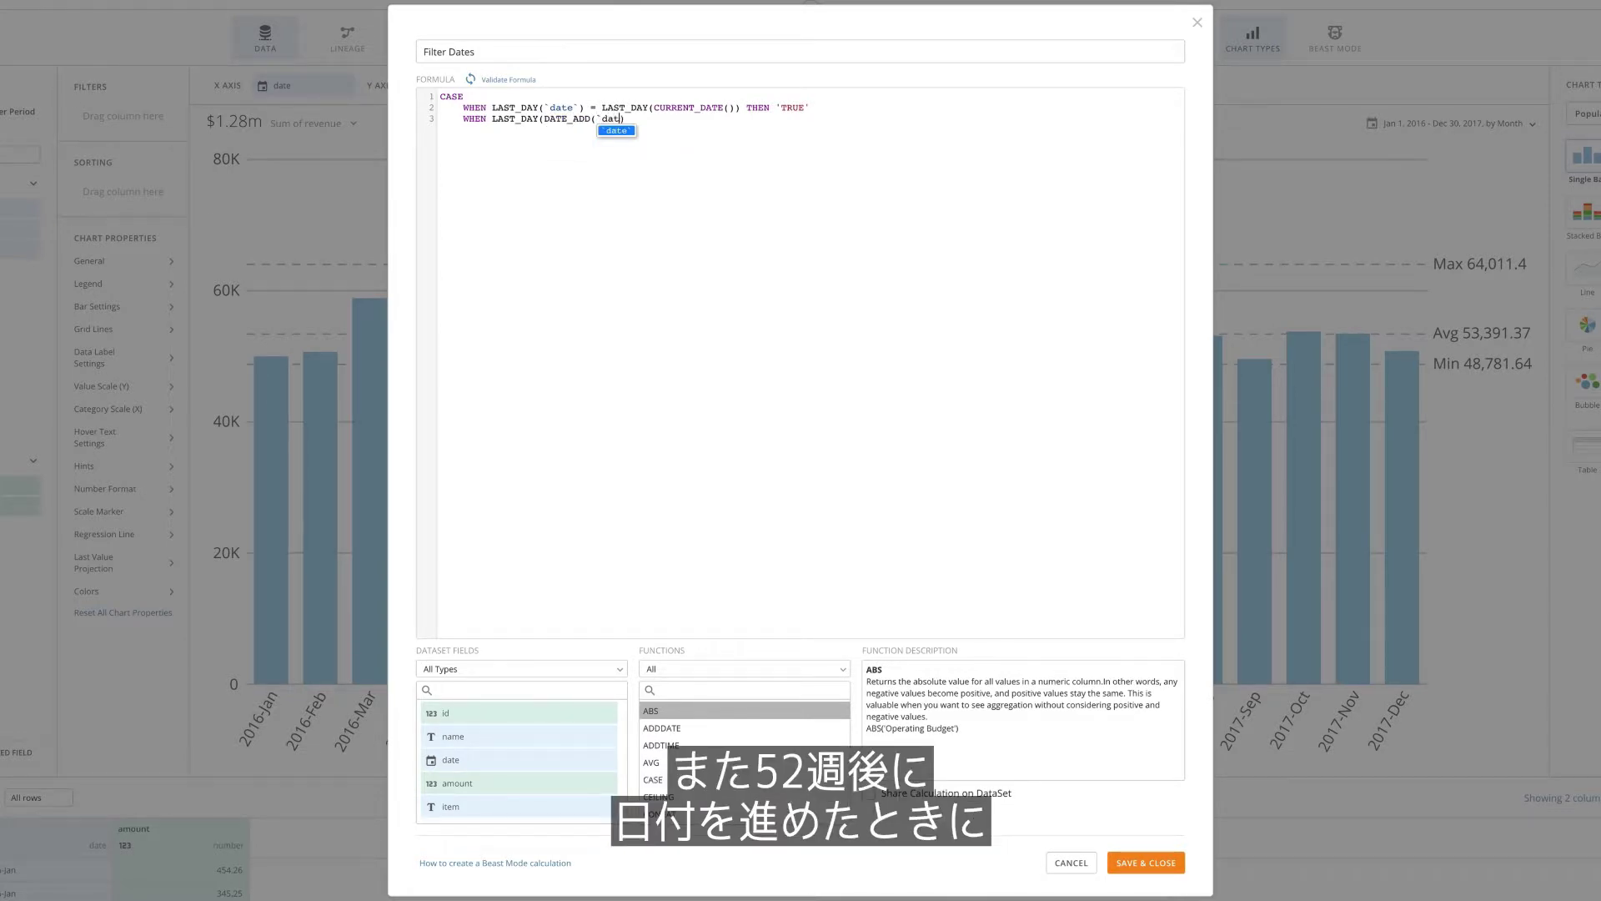
key("Return")
type(", INTERVAL ")
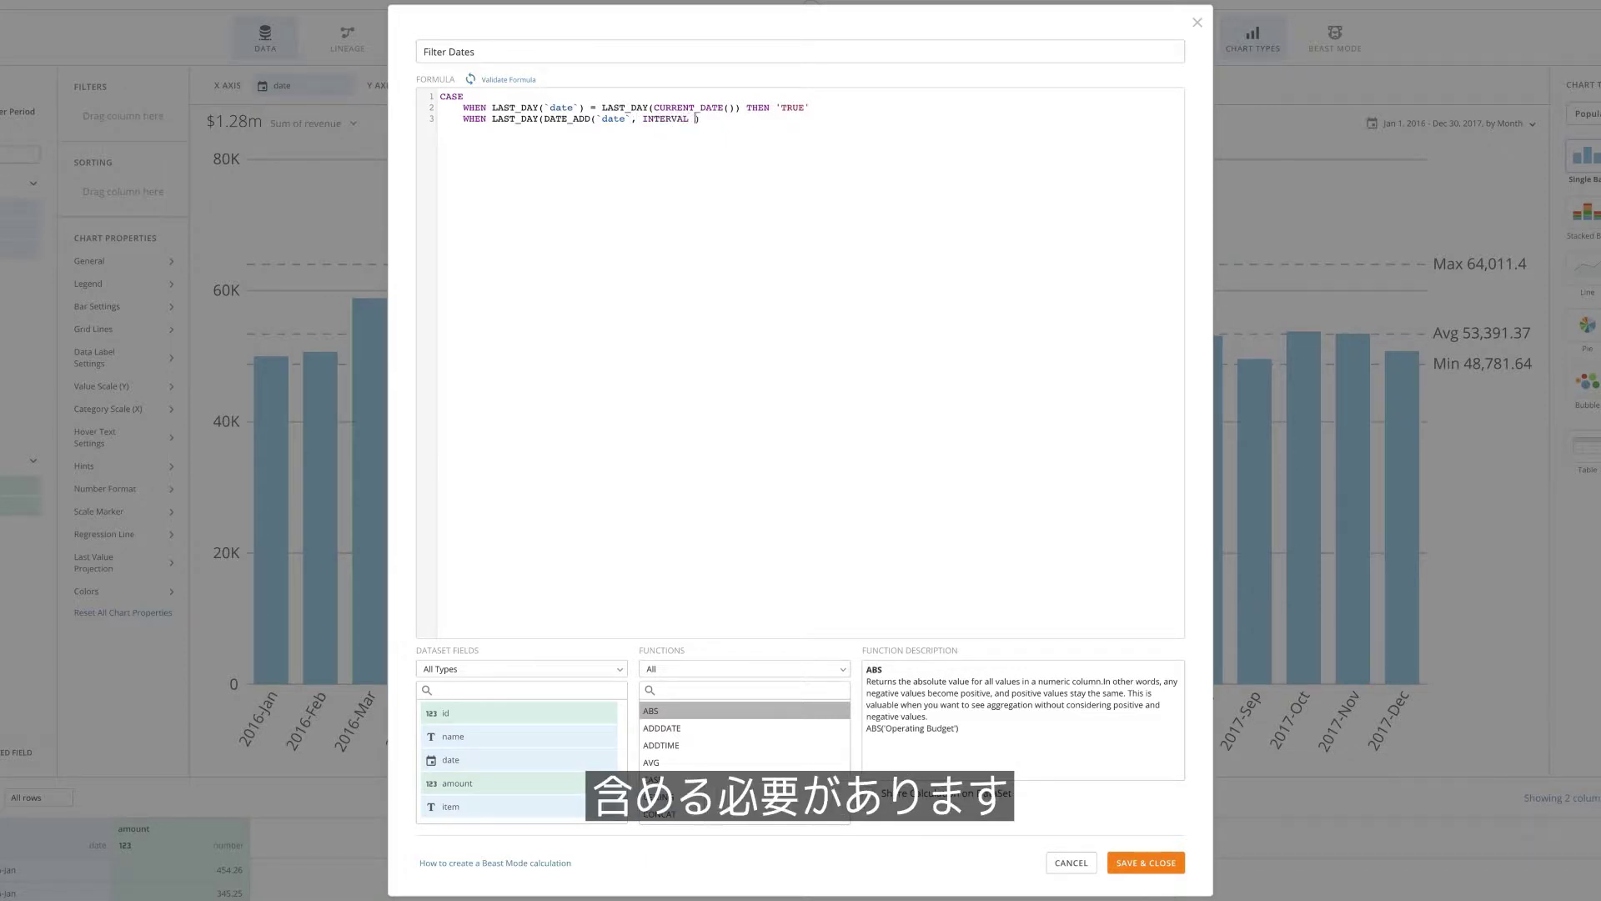
type("52 WEEK")
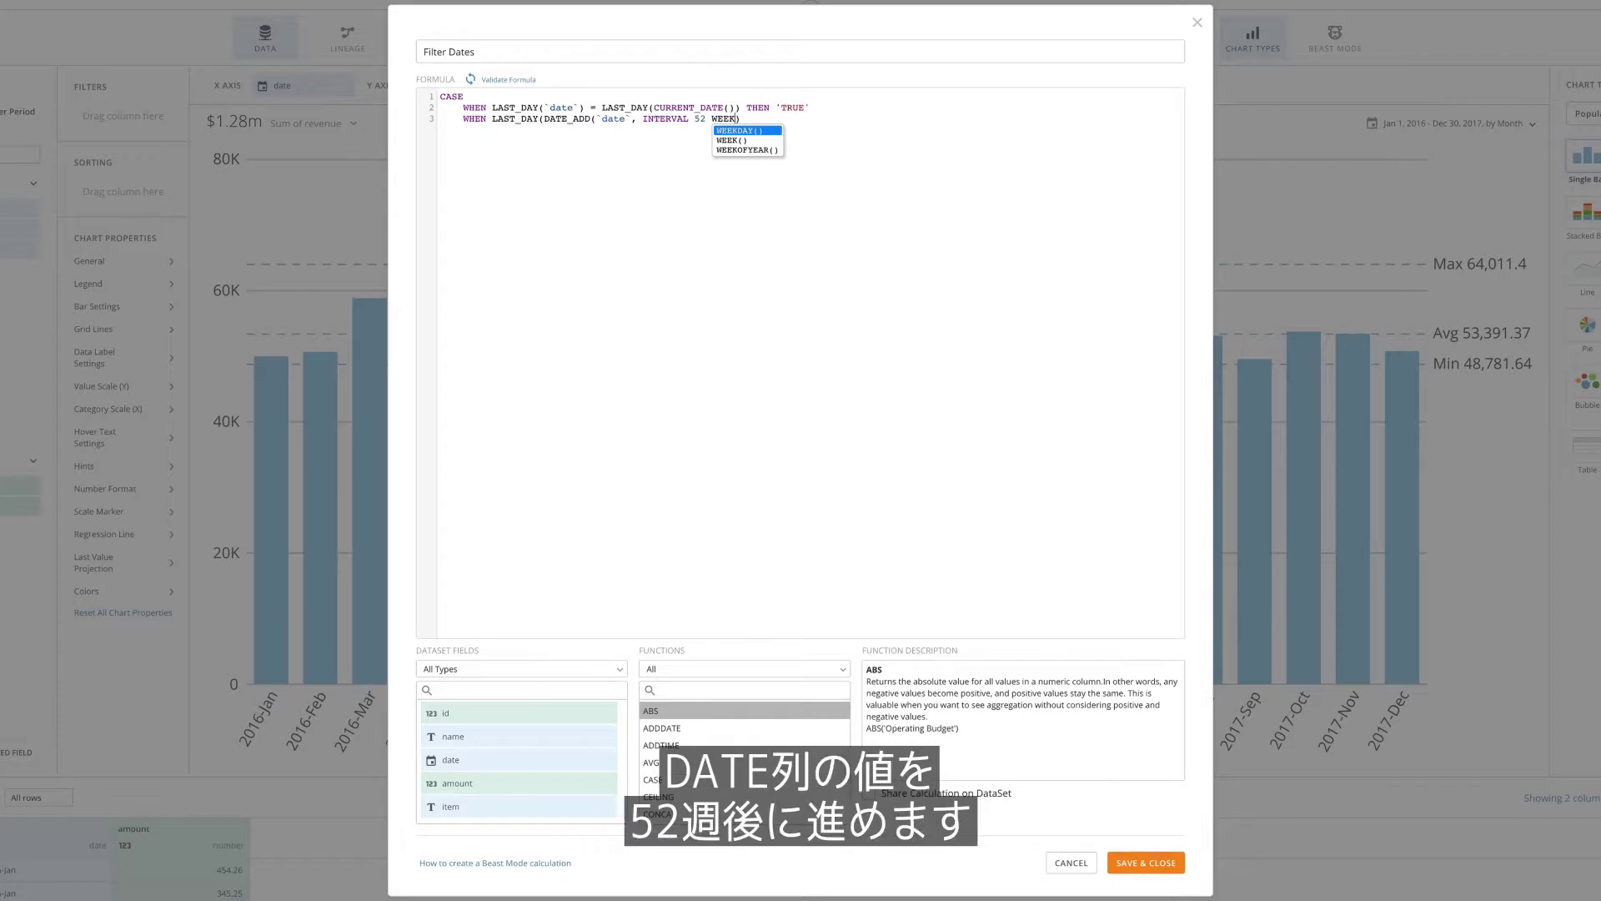
type("))")
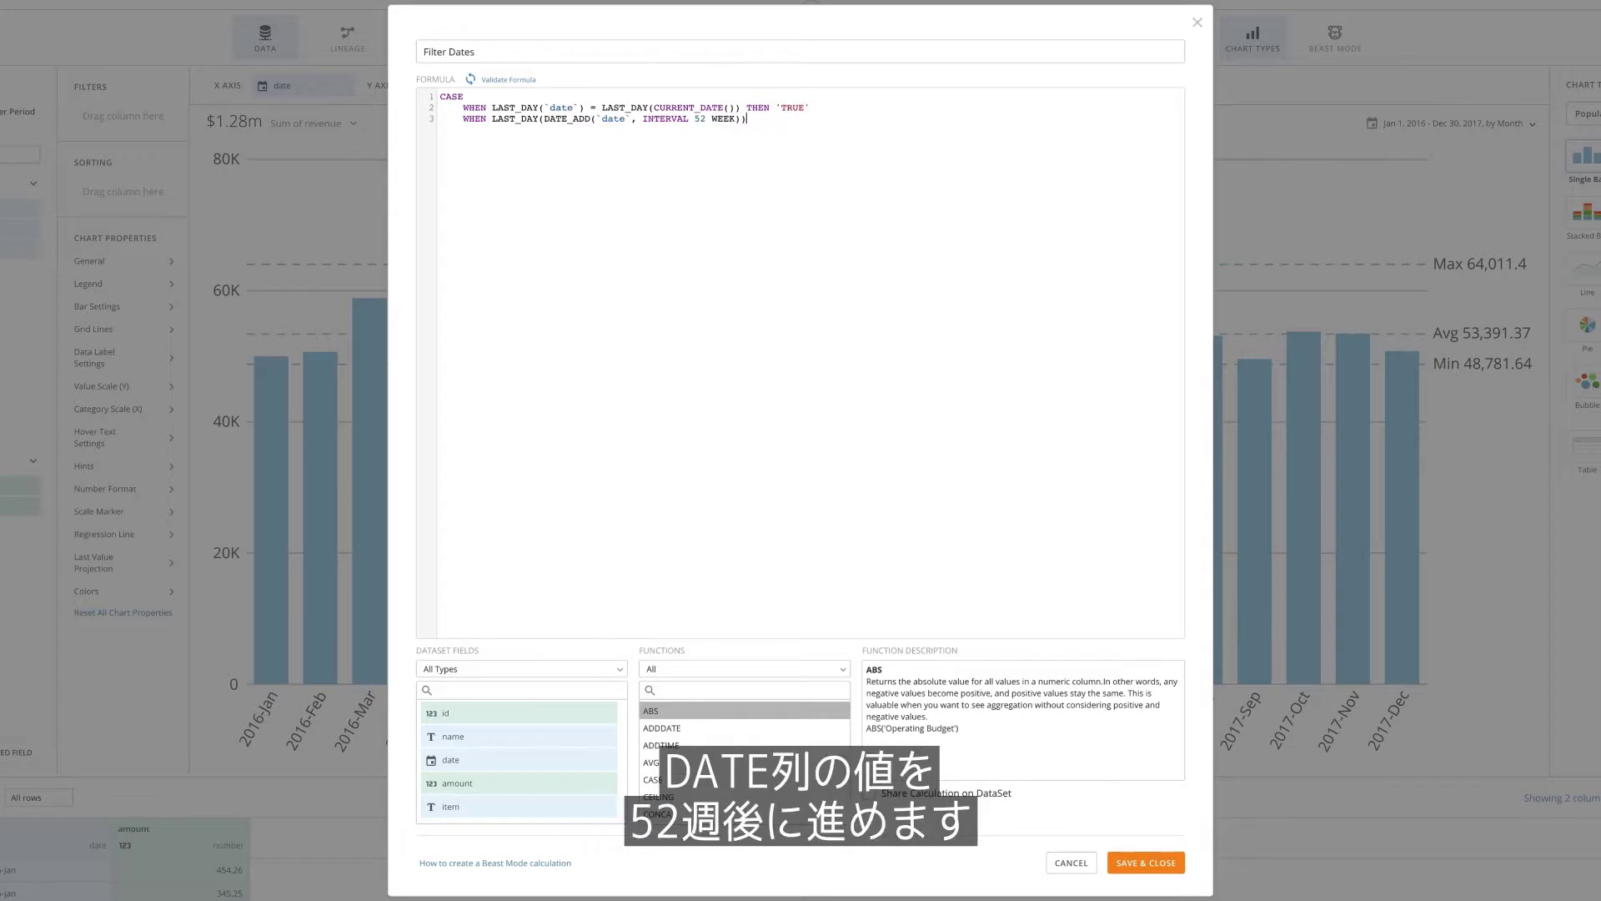
type(" = LAST_DAY(CURR")
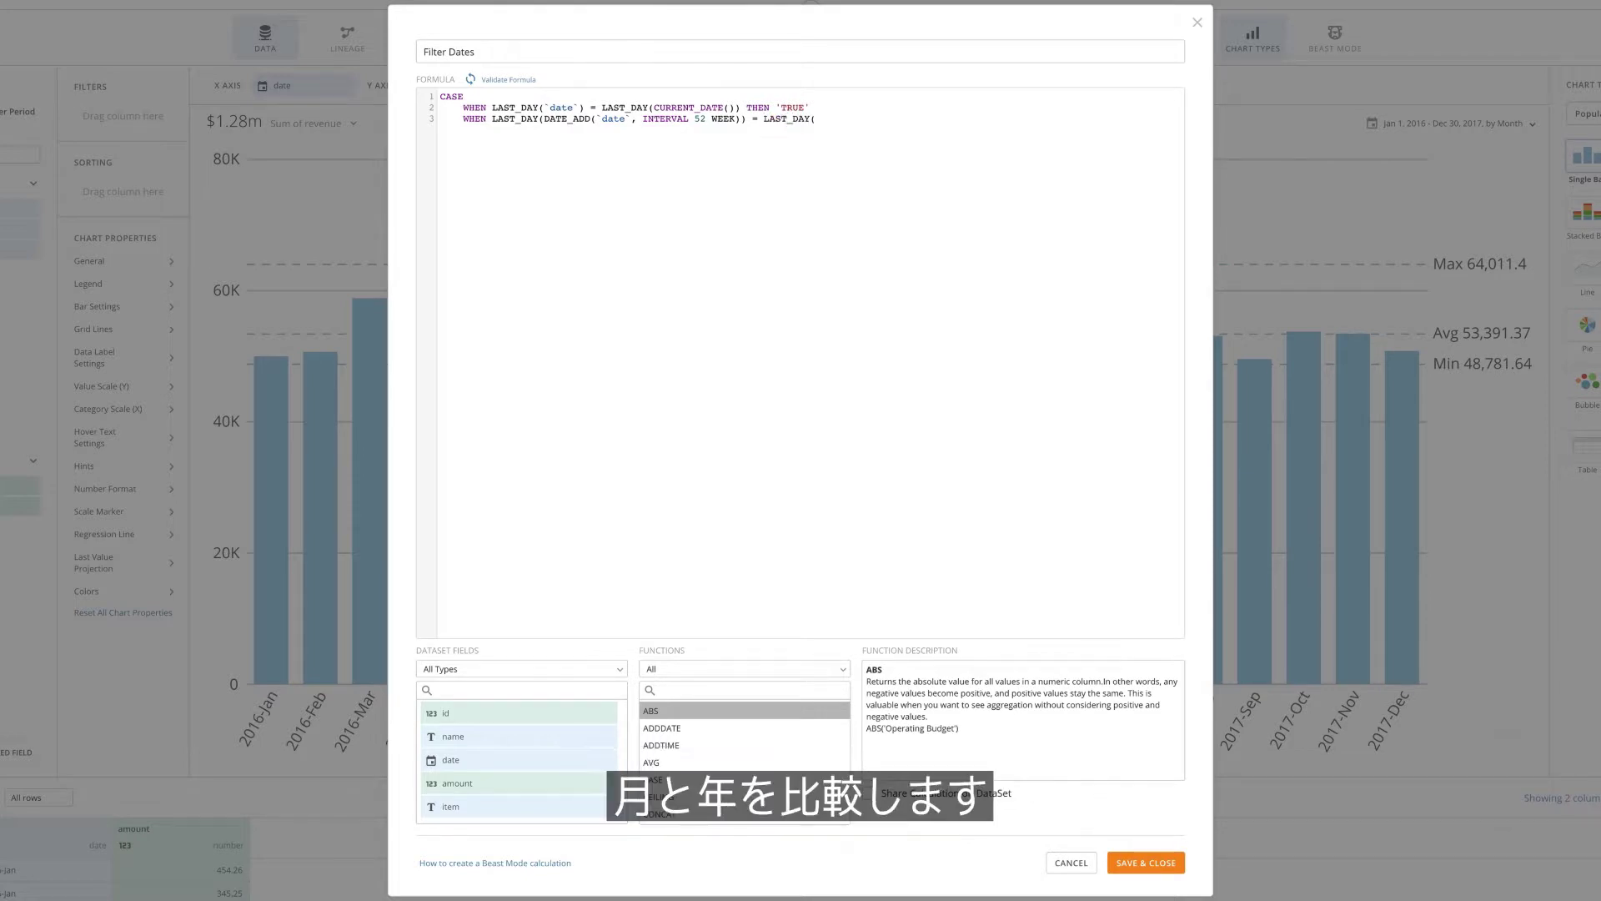
key("Return")
type("THEN 'TRUE'")
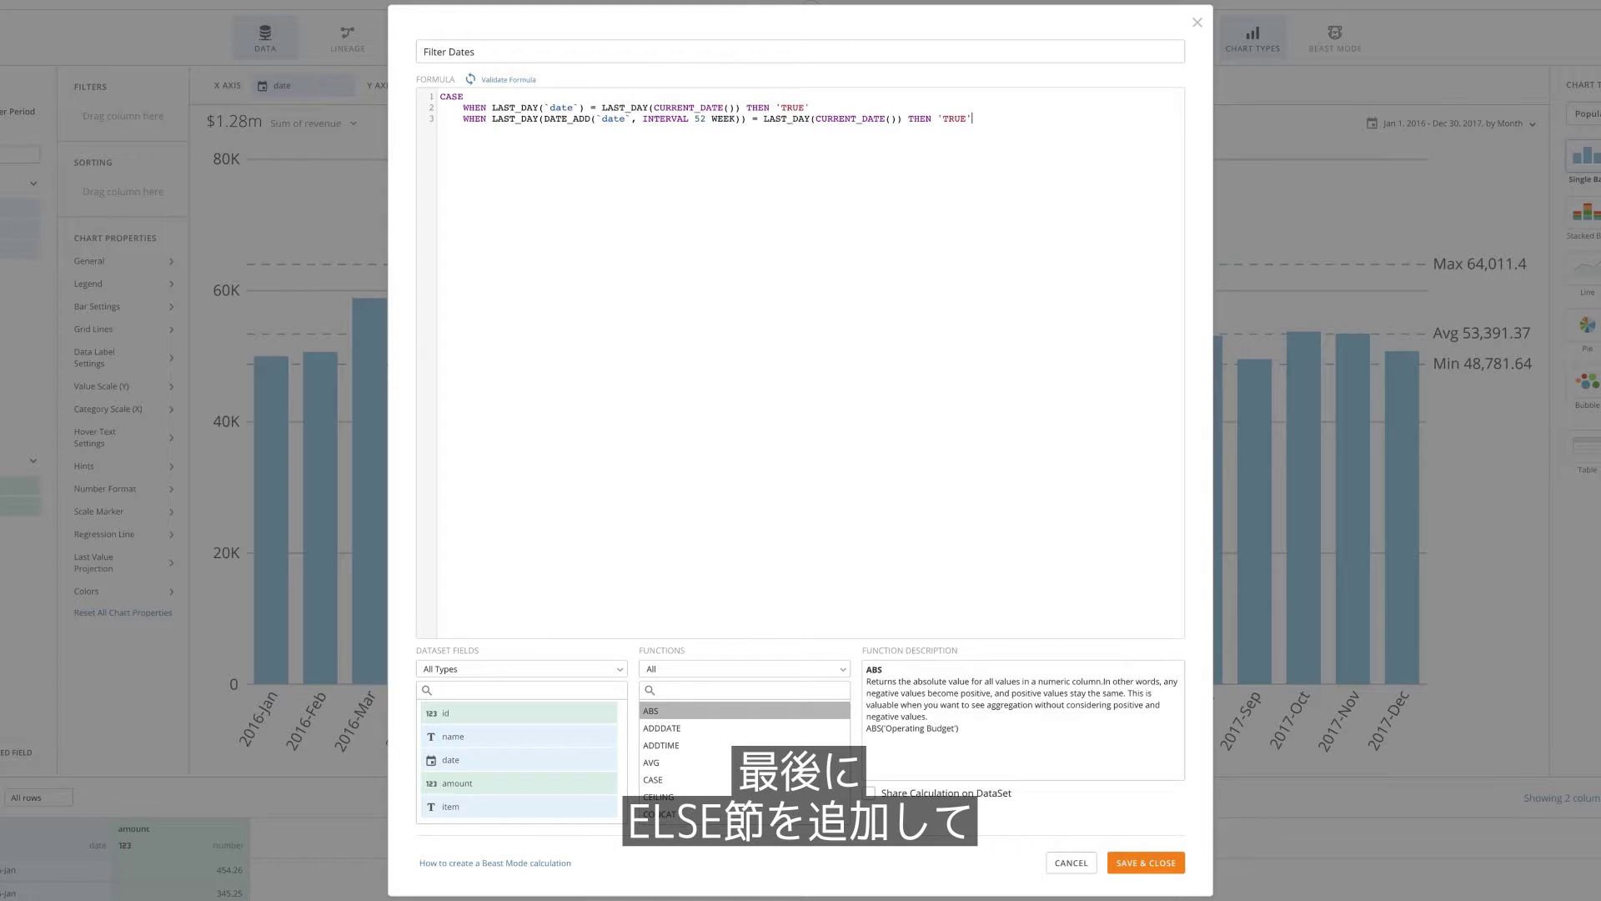
Finish the Filter Dates formula with ELSE 'FALSE' and END, then validate and save it
key("Return")
type("ELSE 'FALSE' ")
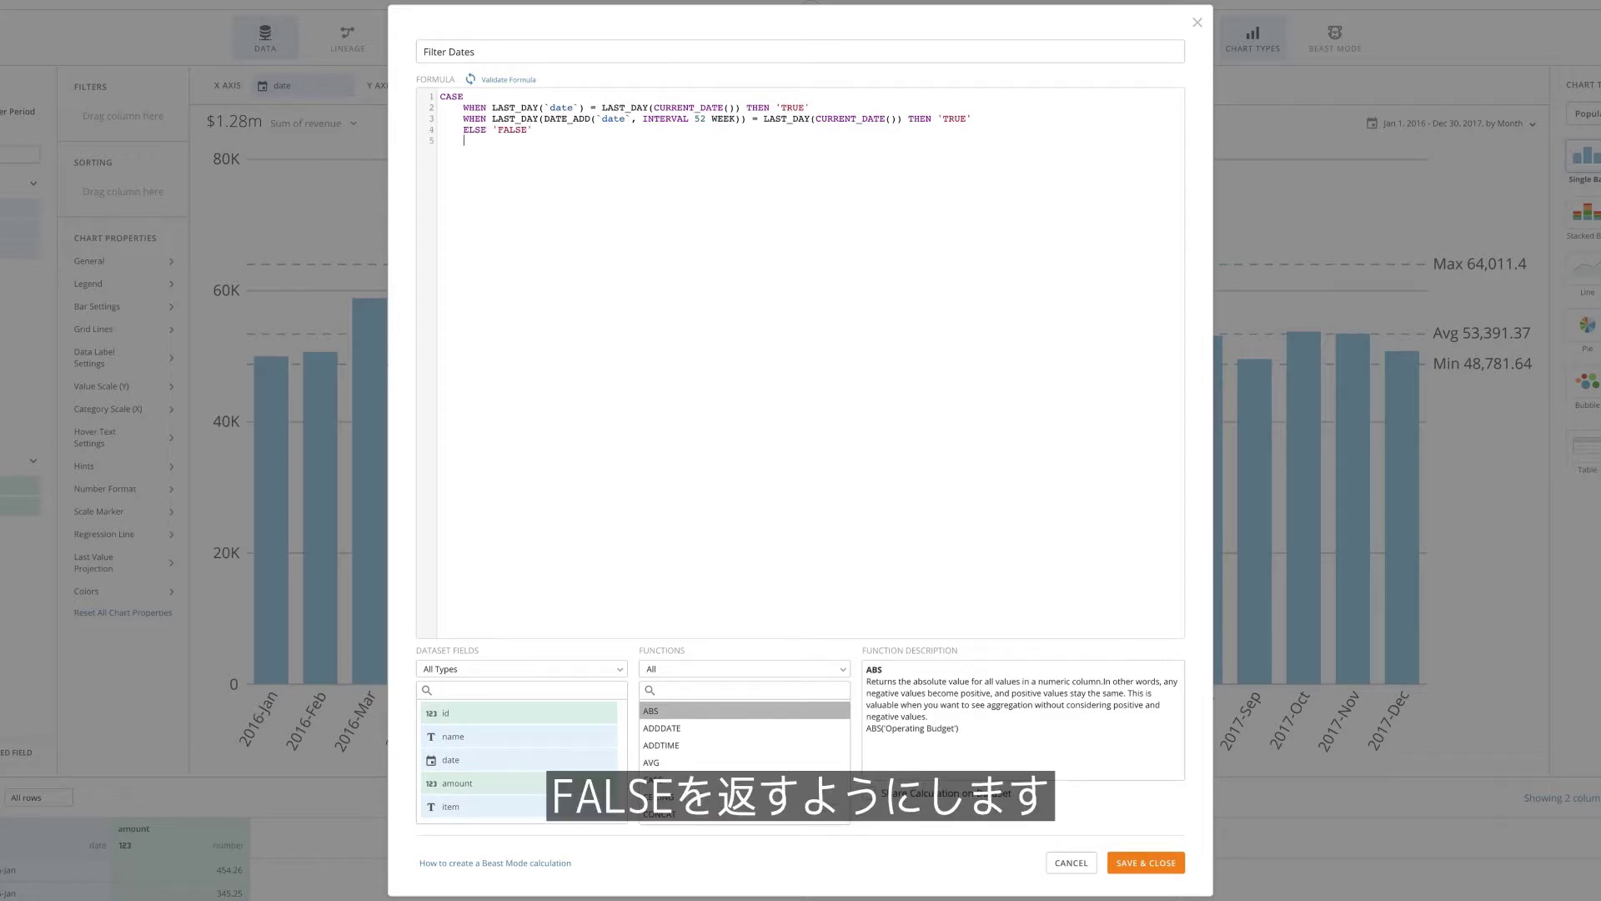
type("END")
left_click(525, 80)
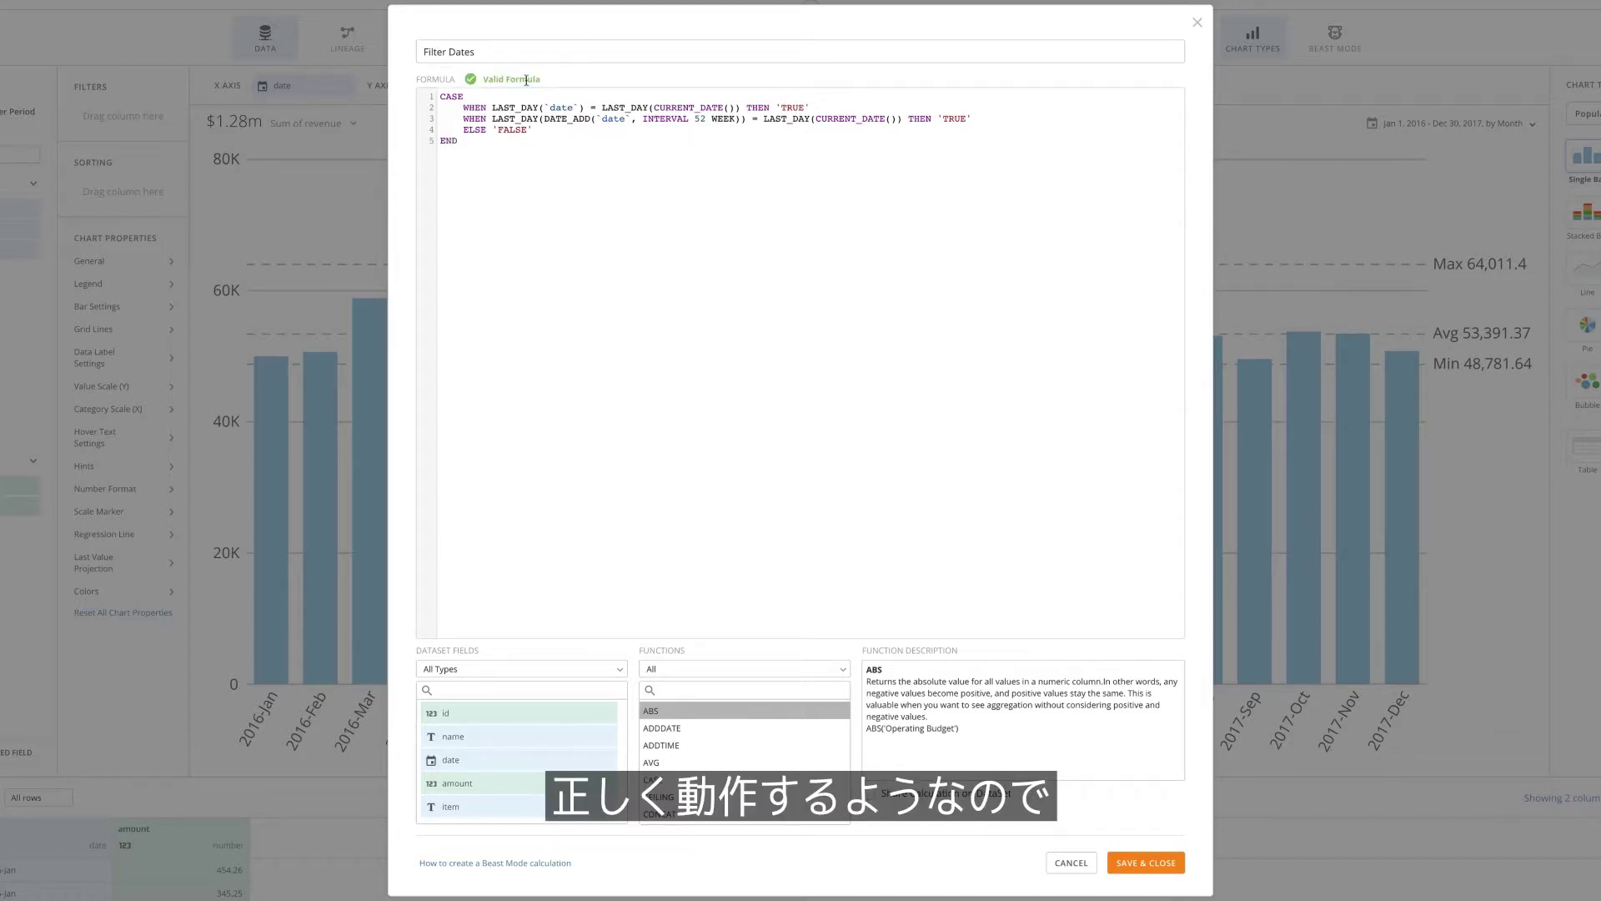
left_click(1139, 864)
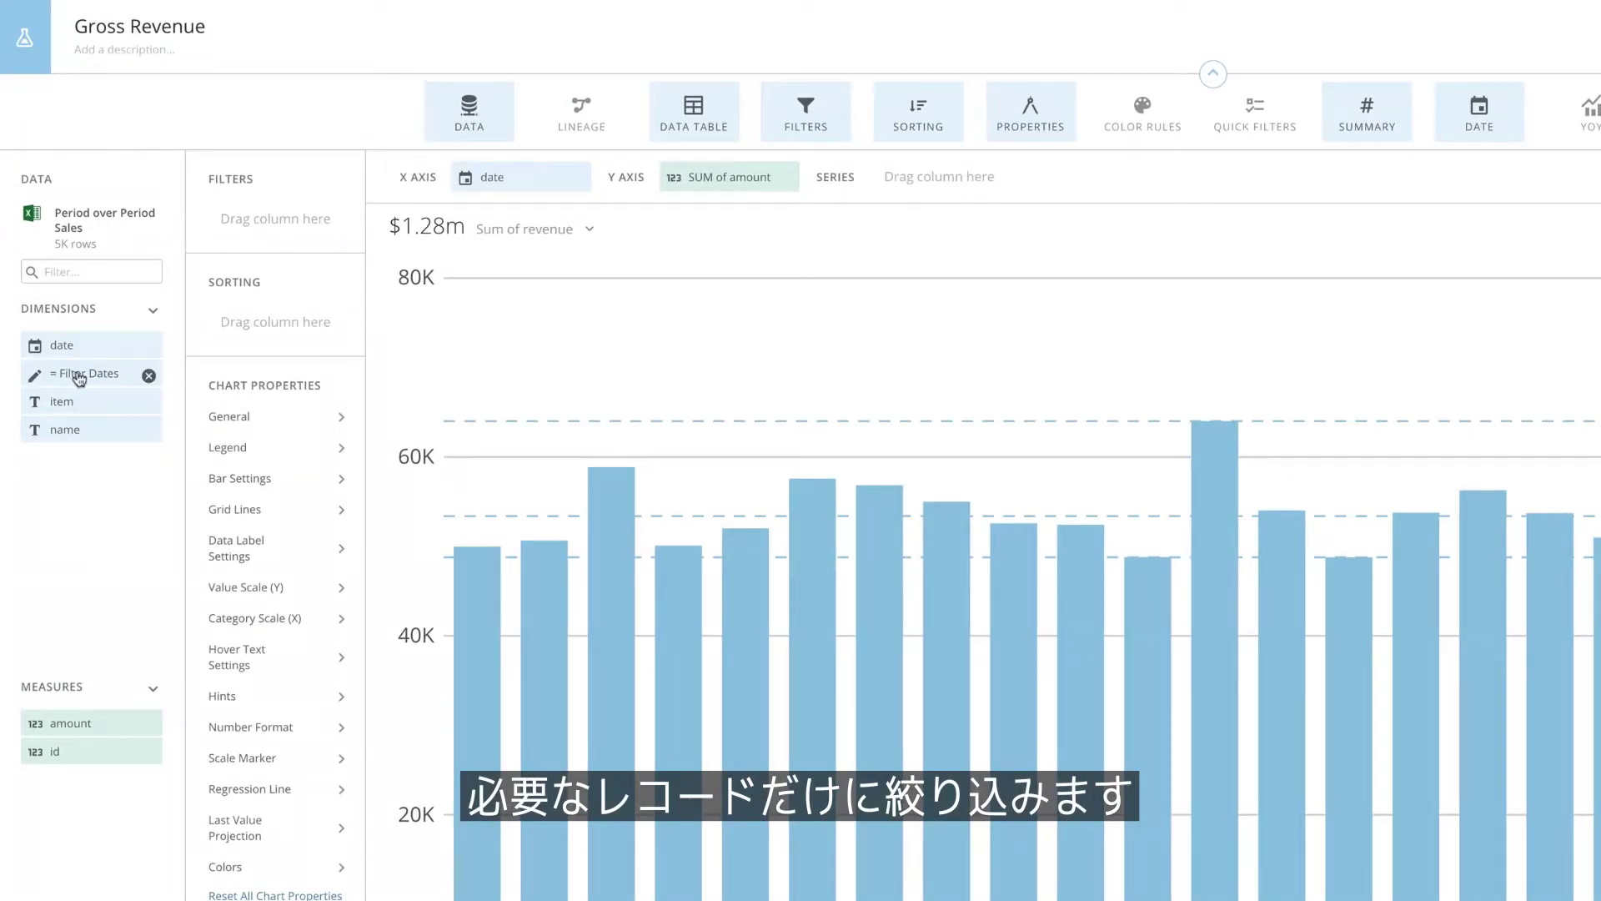
Filter the chart by the Filter Dates field, keeping only the TRUE value
left_click_drag(85, 379, 263, 225)
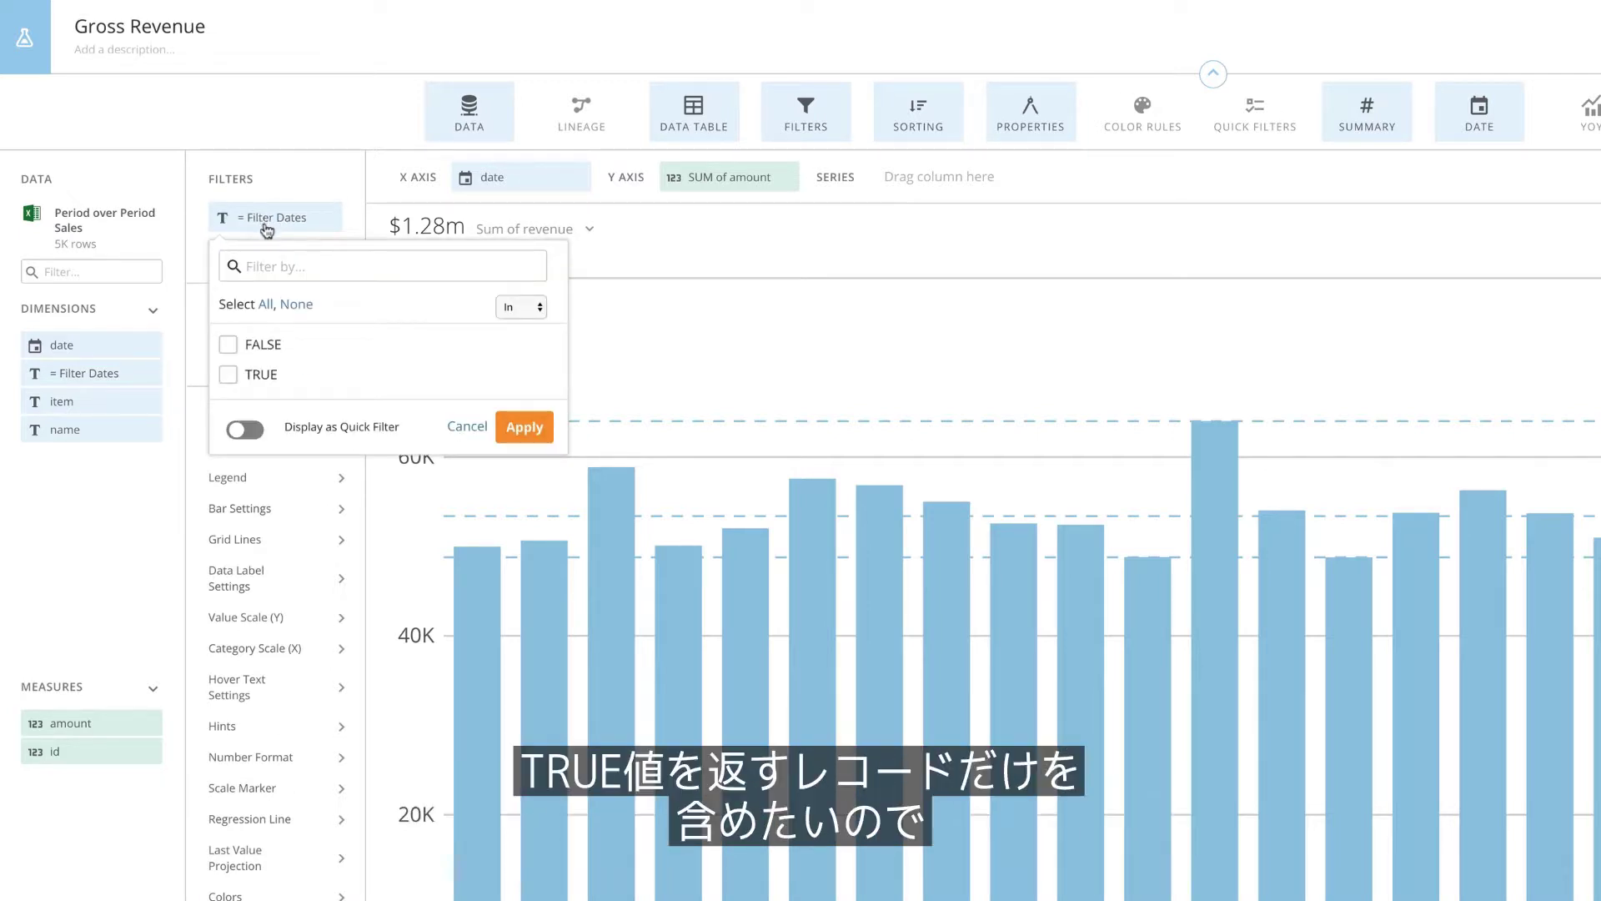
left_click(230, 376)
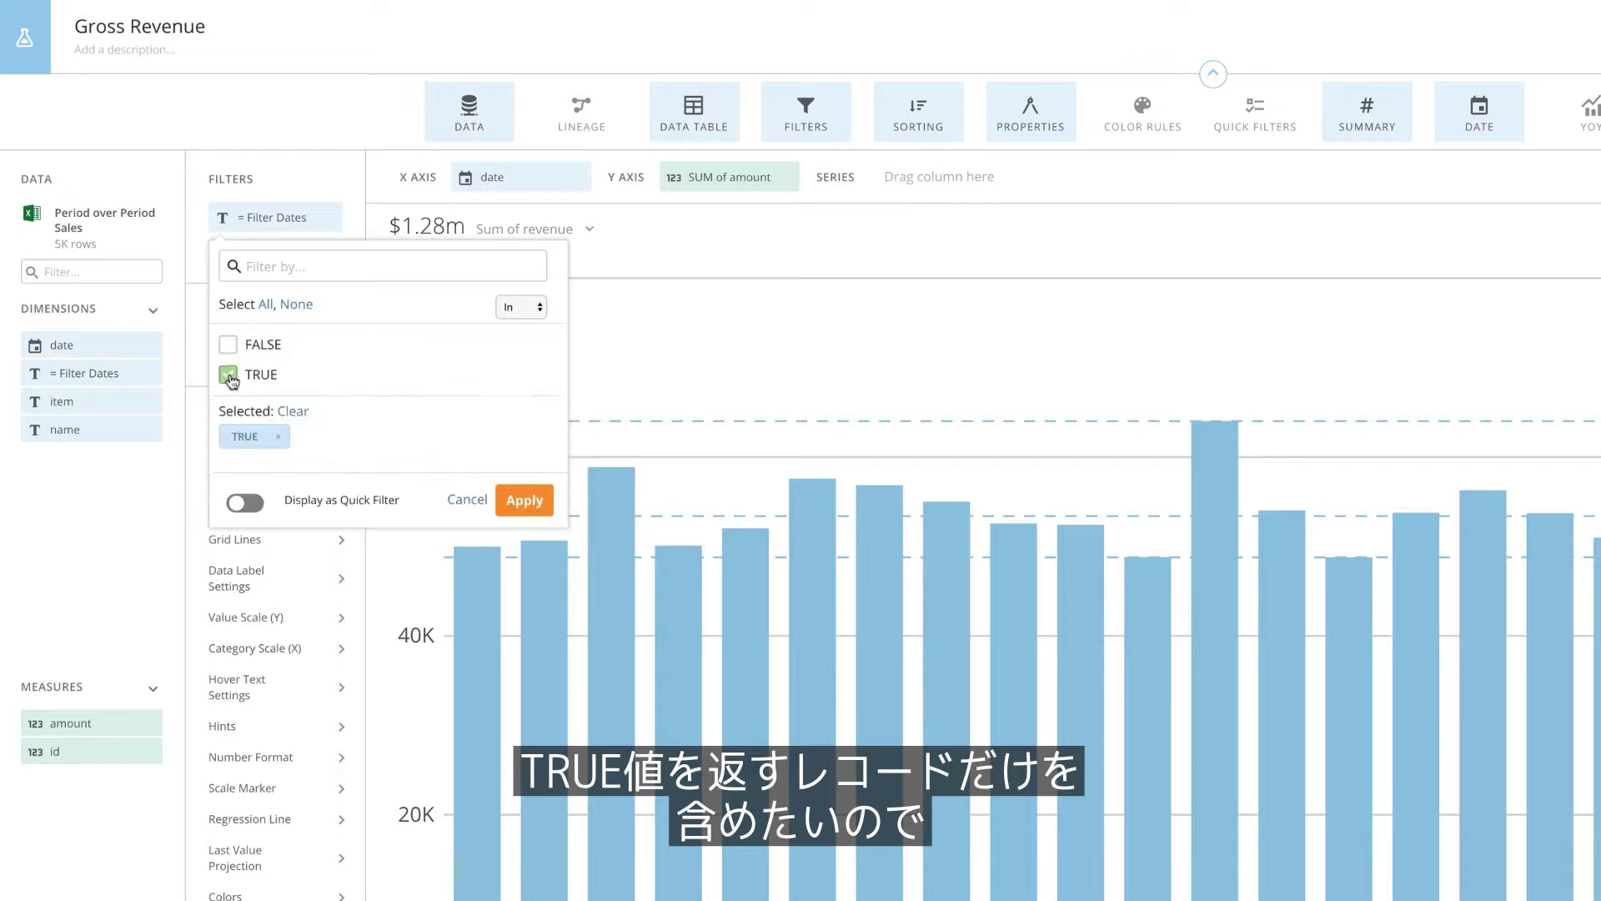
left_click(523, 502)
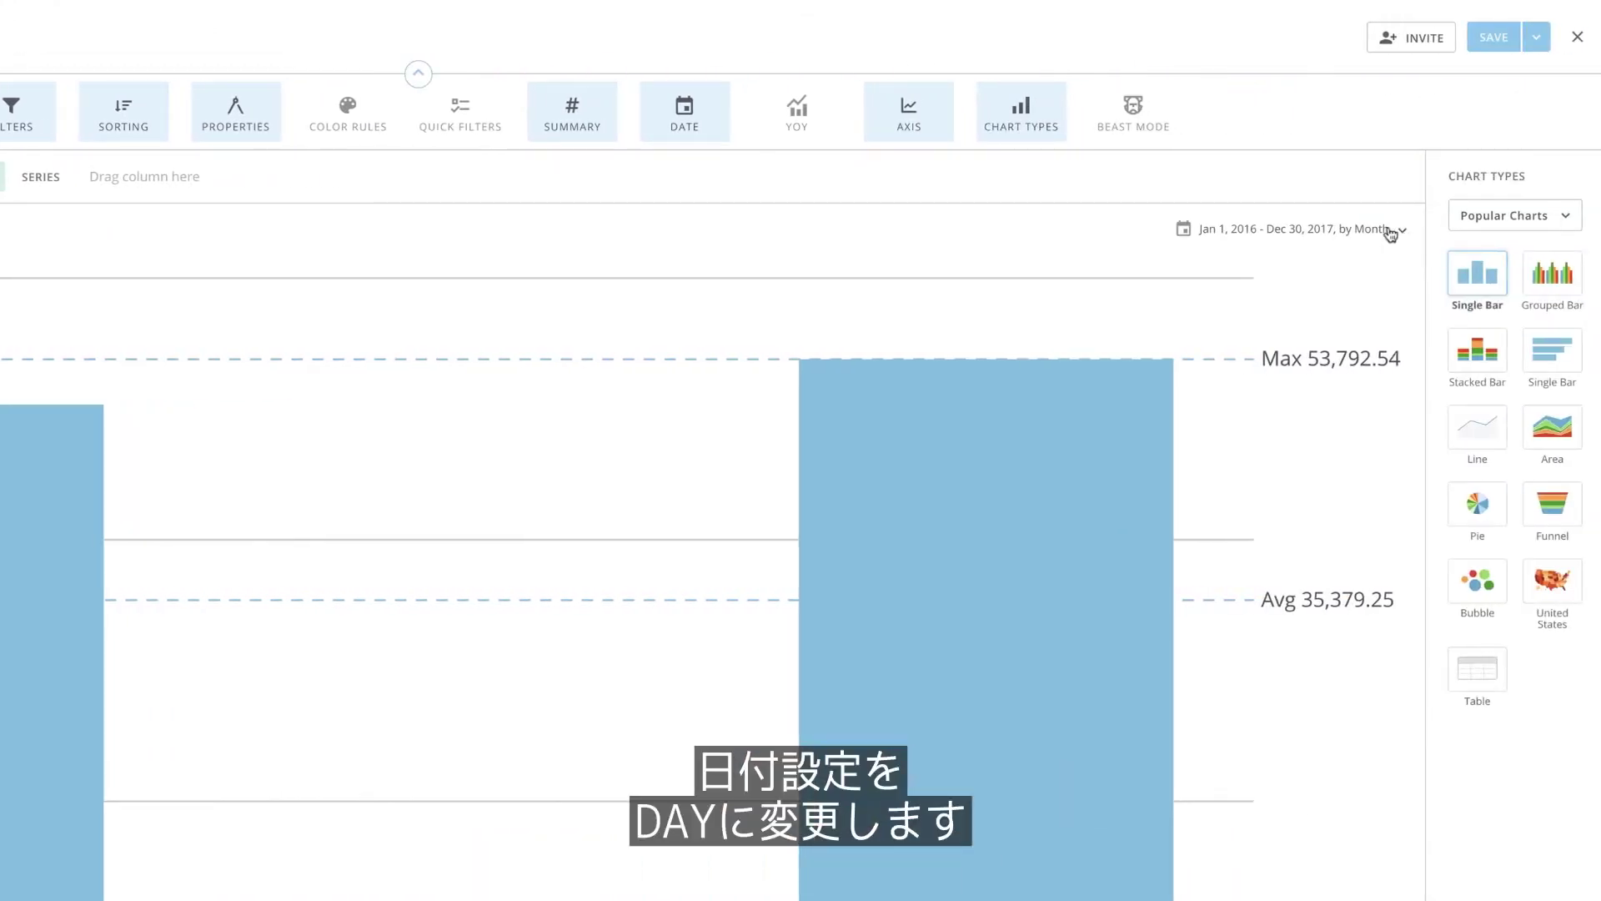
Set the chart's date grouping to graph by Day
left_click(1390, 232)
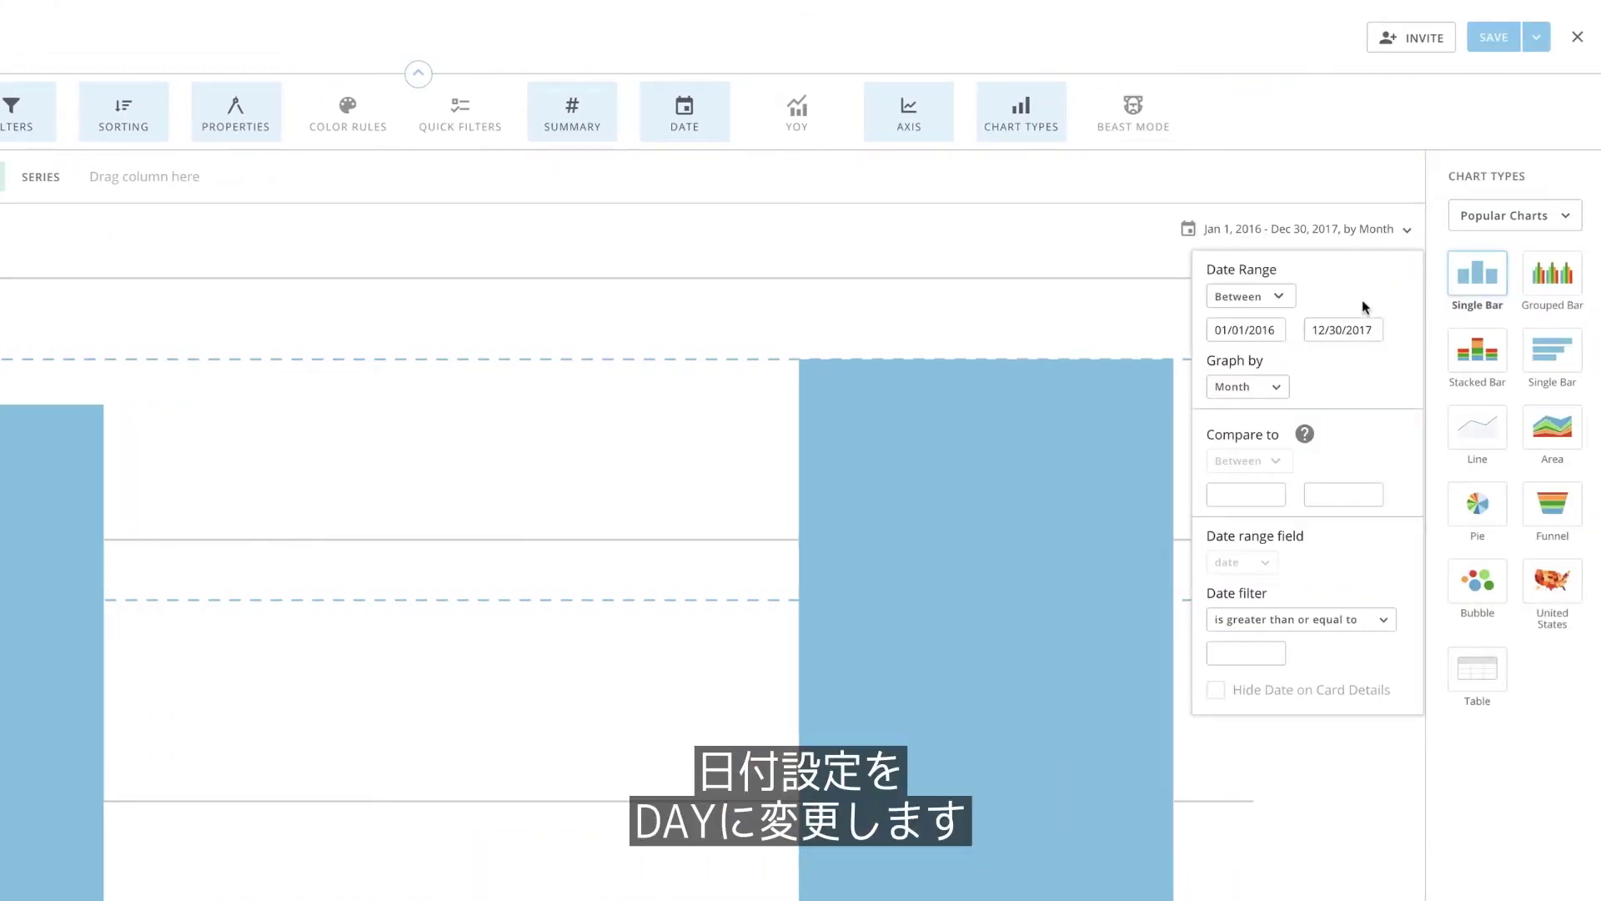
left_click(1252, 389)
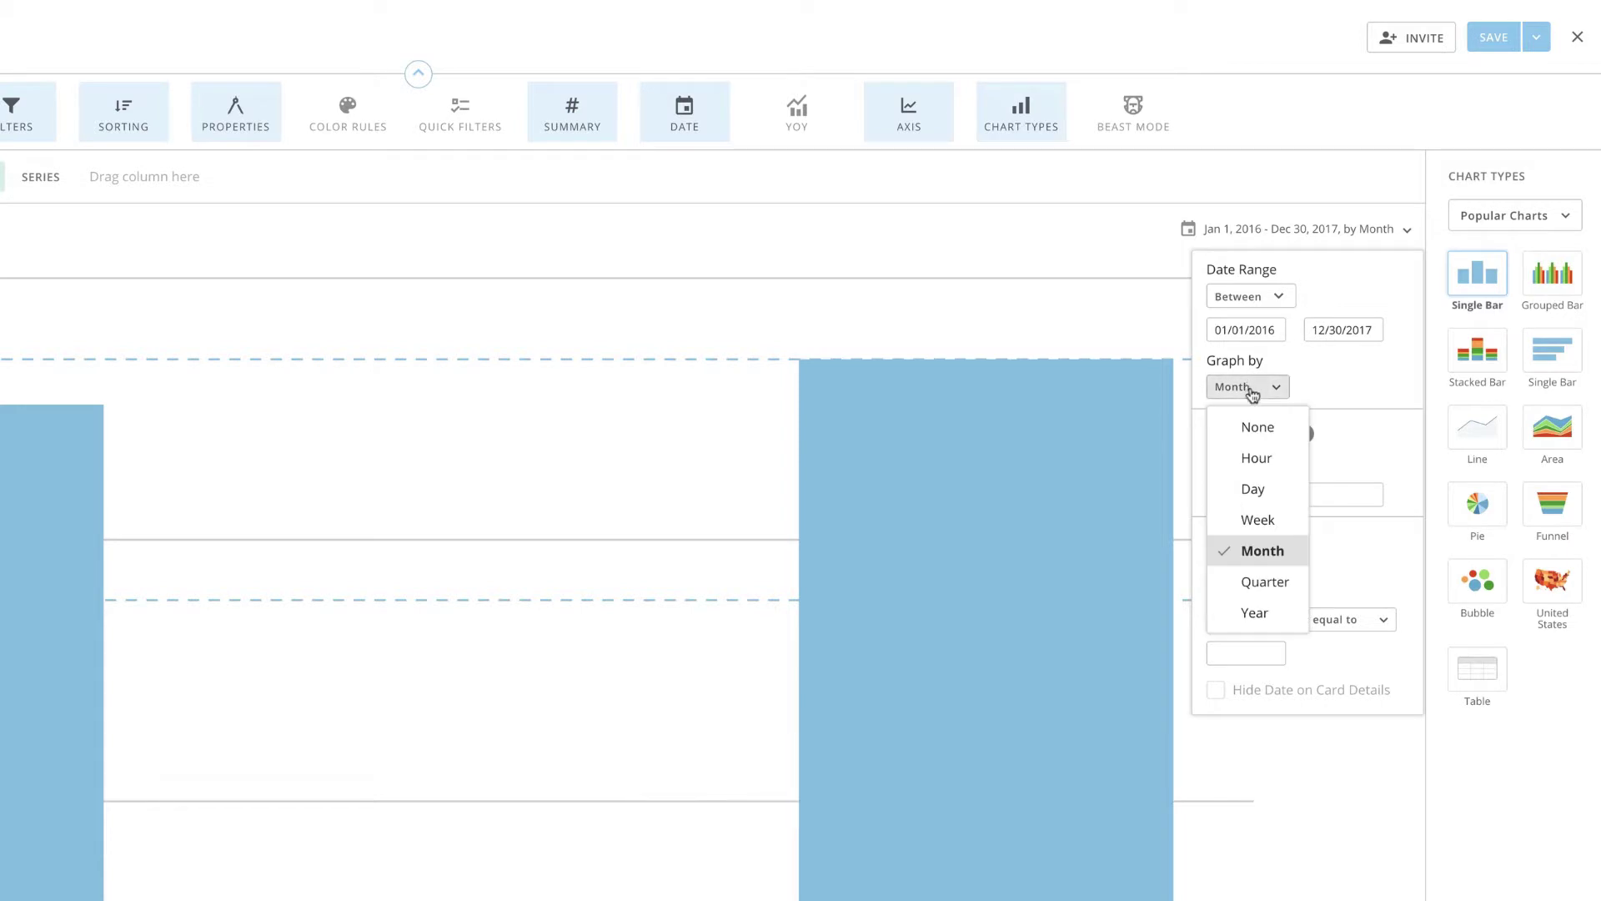
left_click(1250, 489)
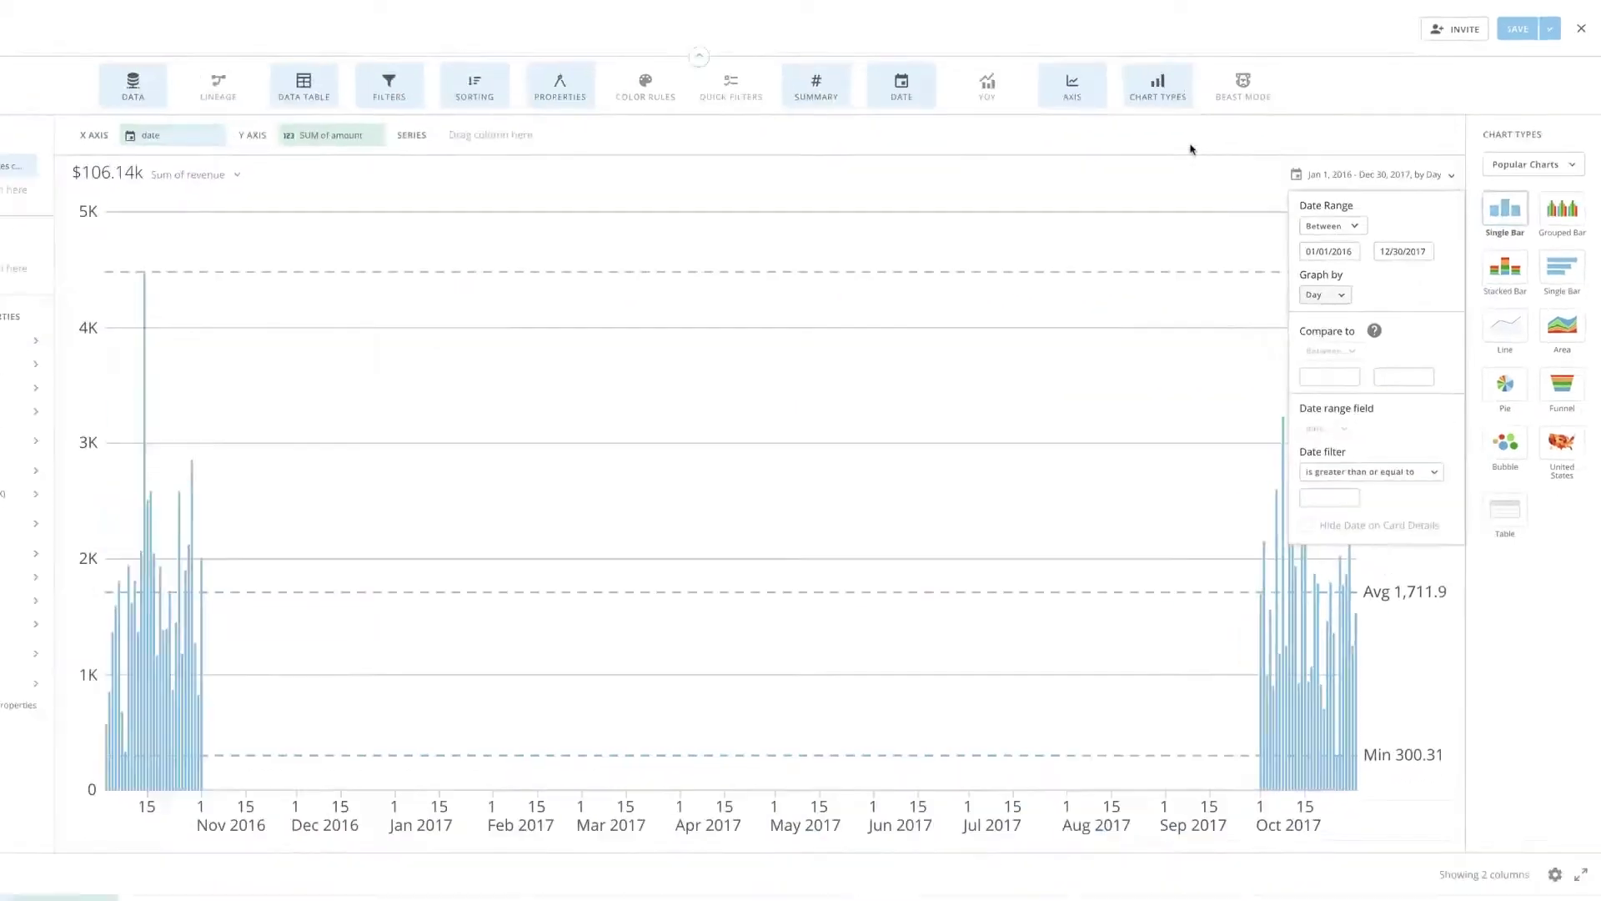
left_click(1067, 196)
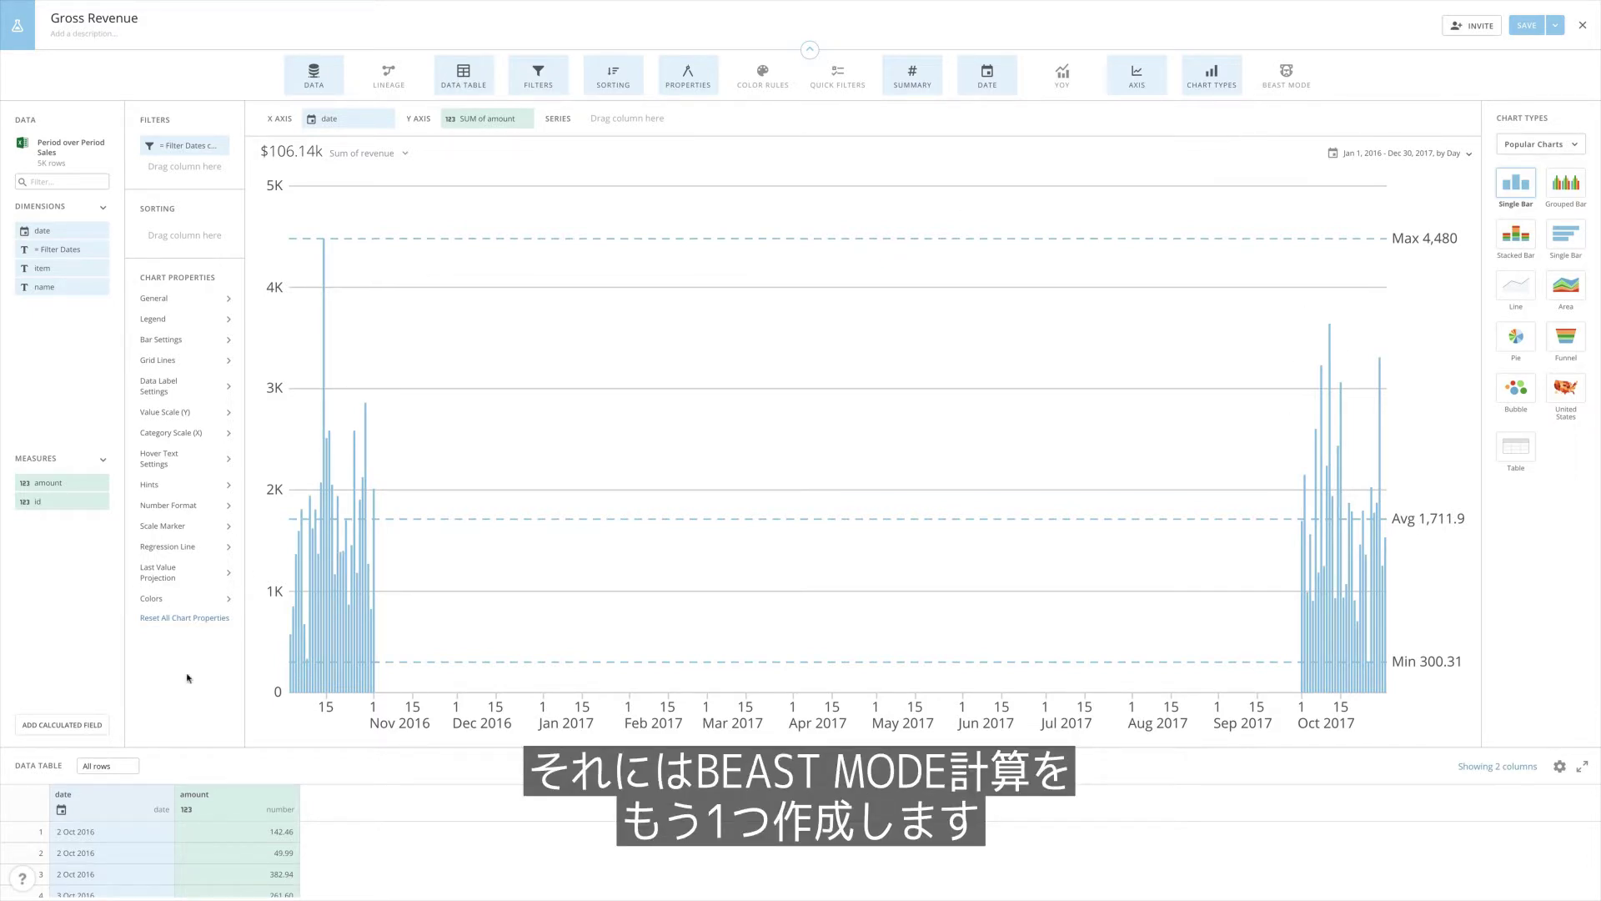
Add another calculated field and name it "Projected Date"
left_click(80, 724)
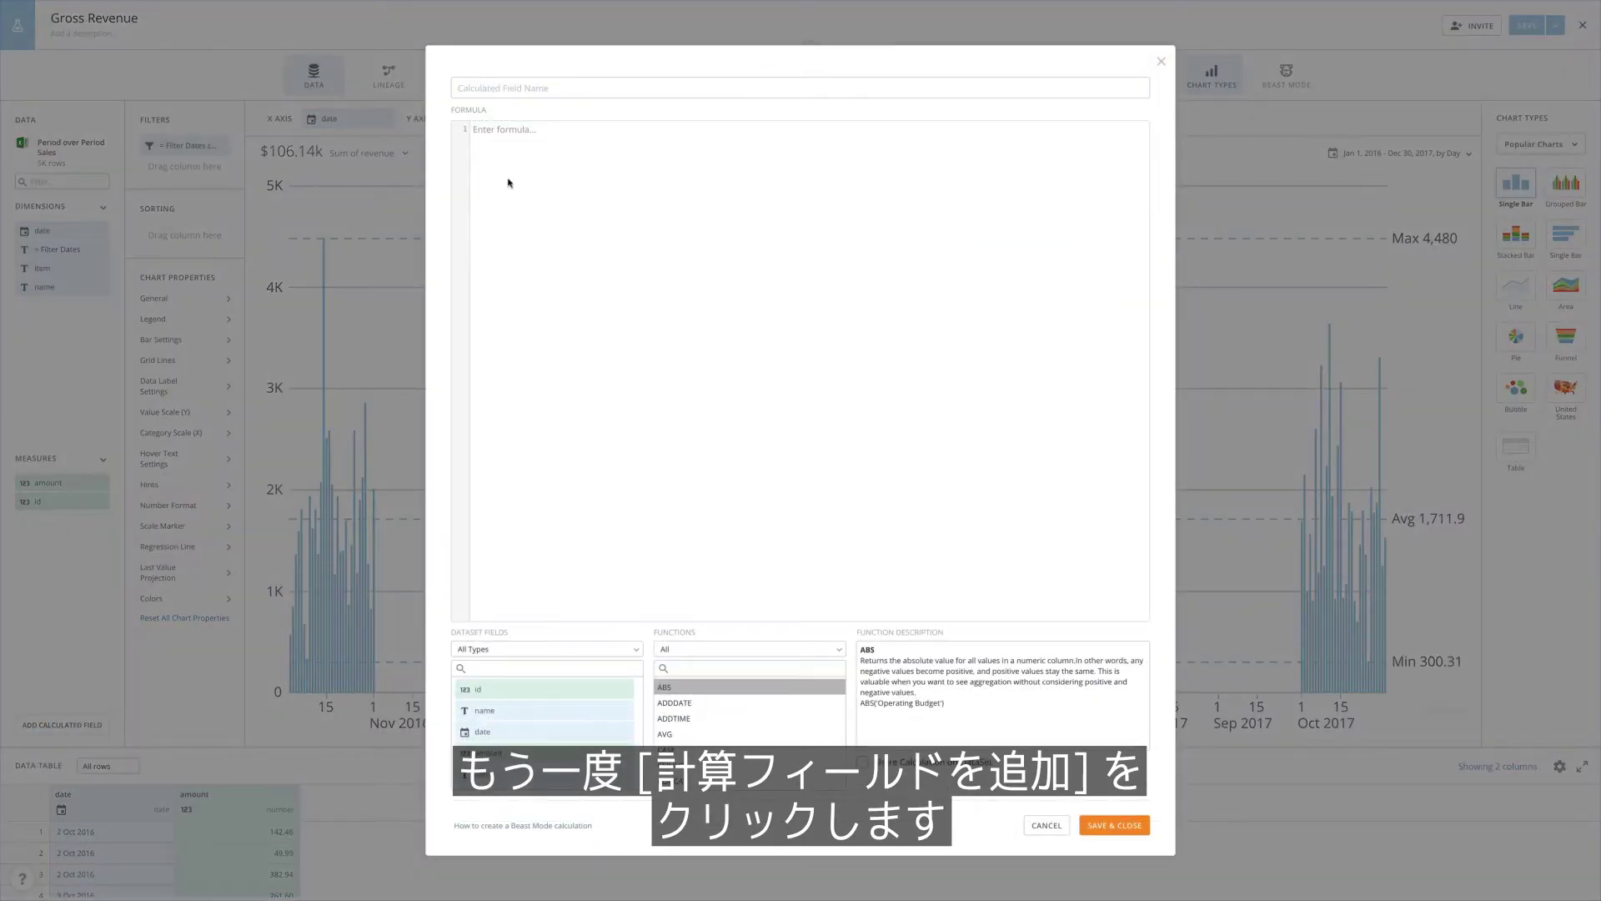
left_click(578, 87)
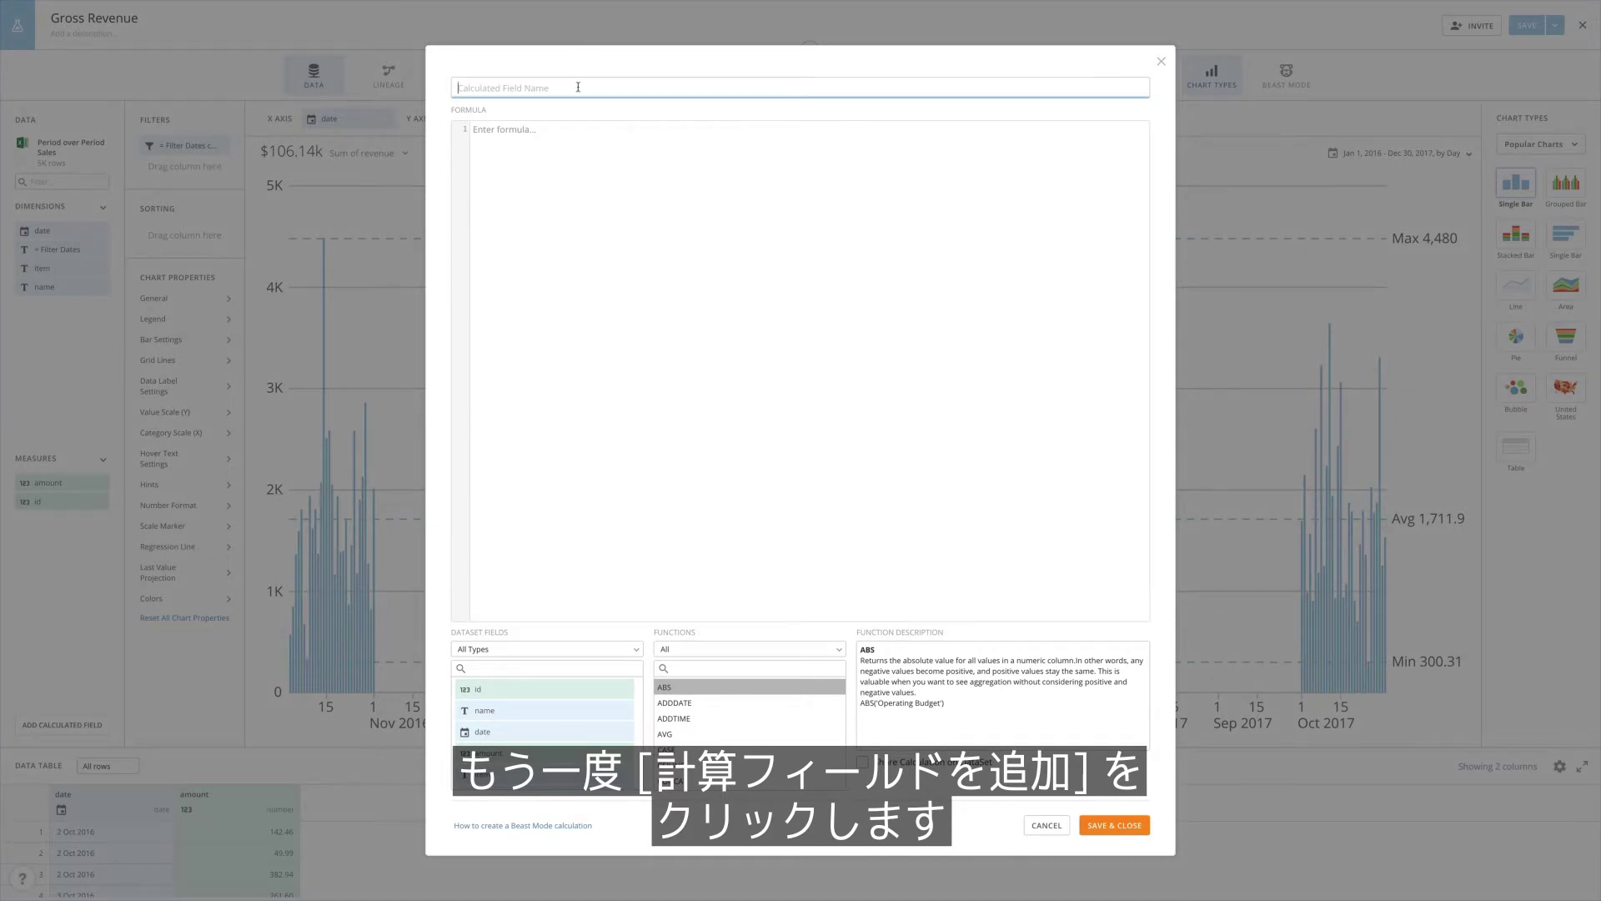
type("Projected Date")
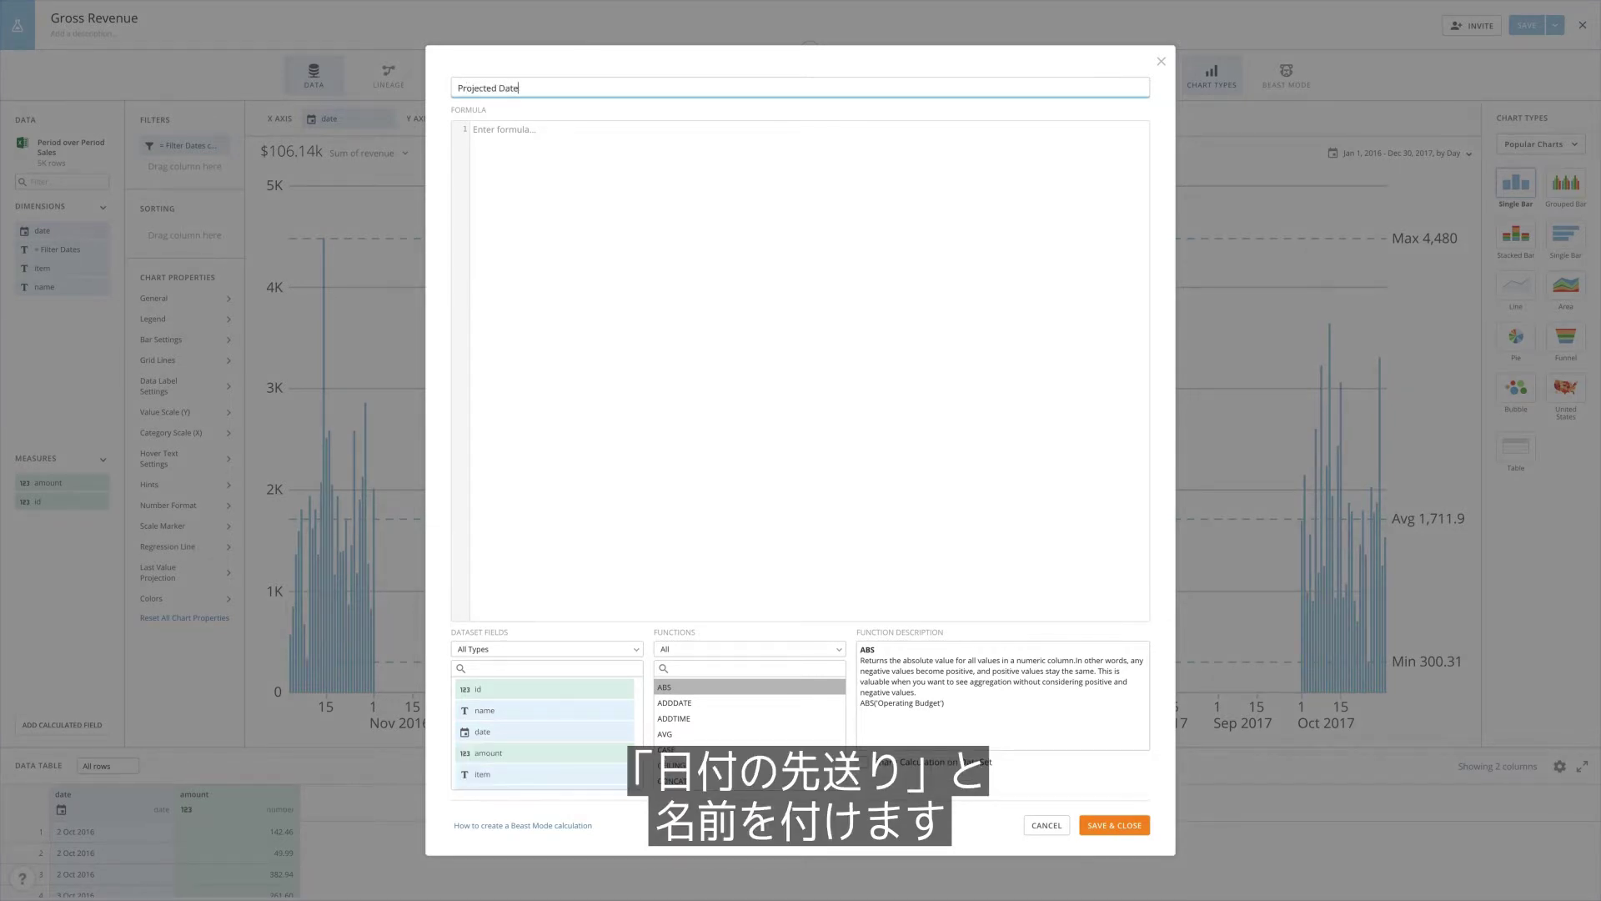
Start the Projected Date formula with CASE and the clause WHEN LAST_DAY(`date`) = LAST_DAY(CURRENT_DATE()) THEN `date`
left_click(579, 153)
type("CASE")
key("Return")
type("WHEN ")
type("LAST_DAY(`date`)")
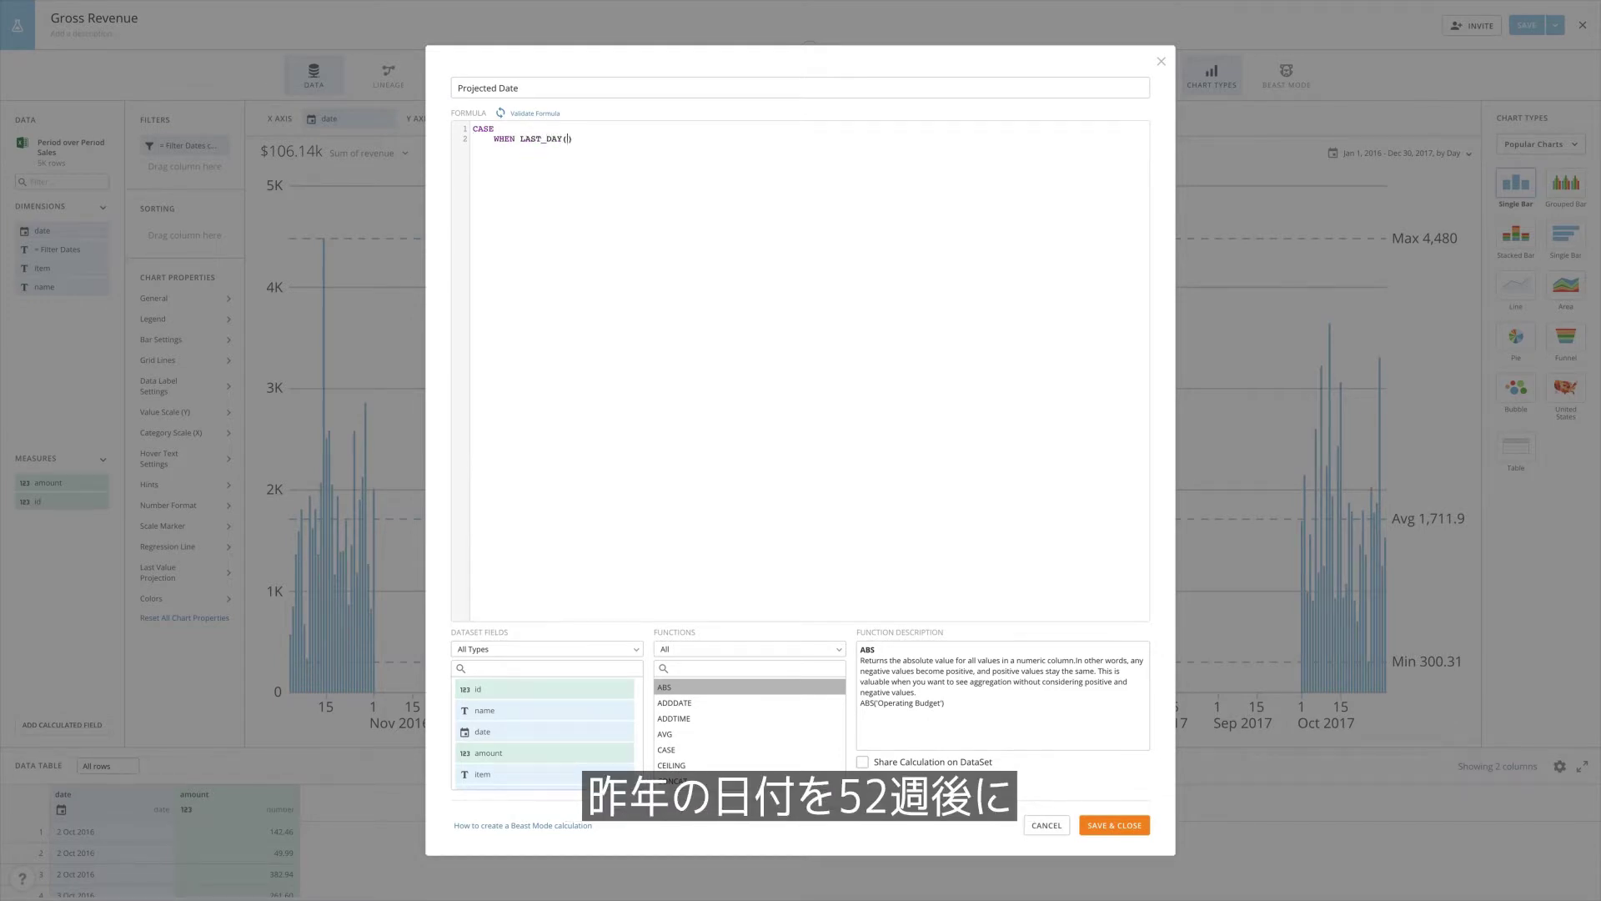
type(" = LAST_DAY(CURRE")
key("Return")
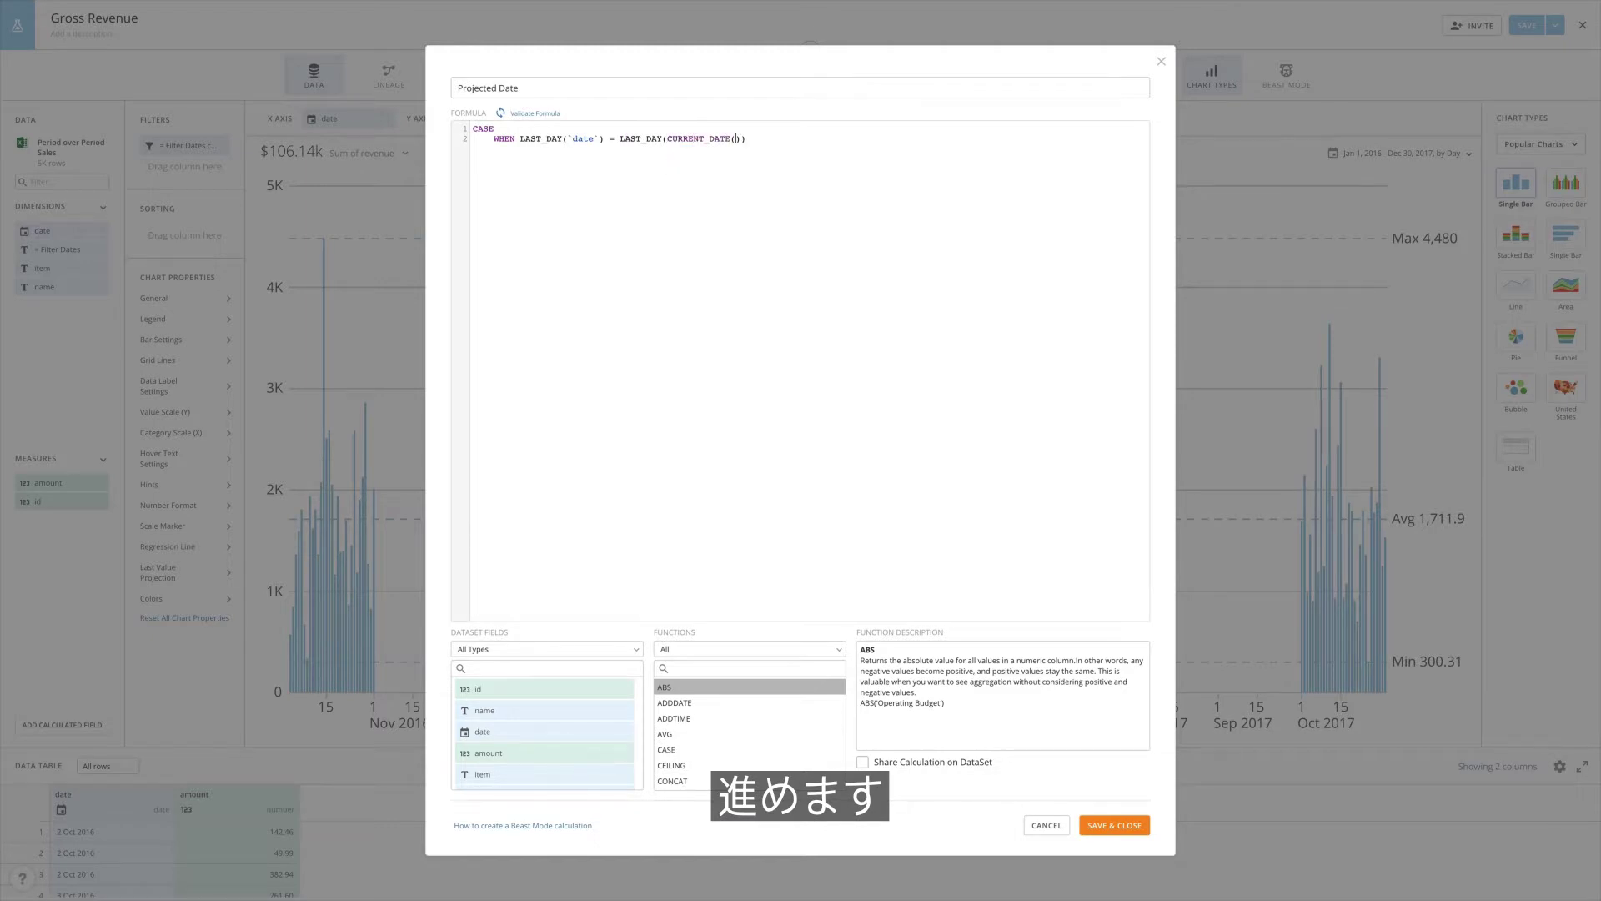
type("THEN")
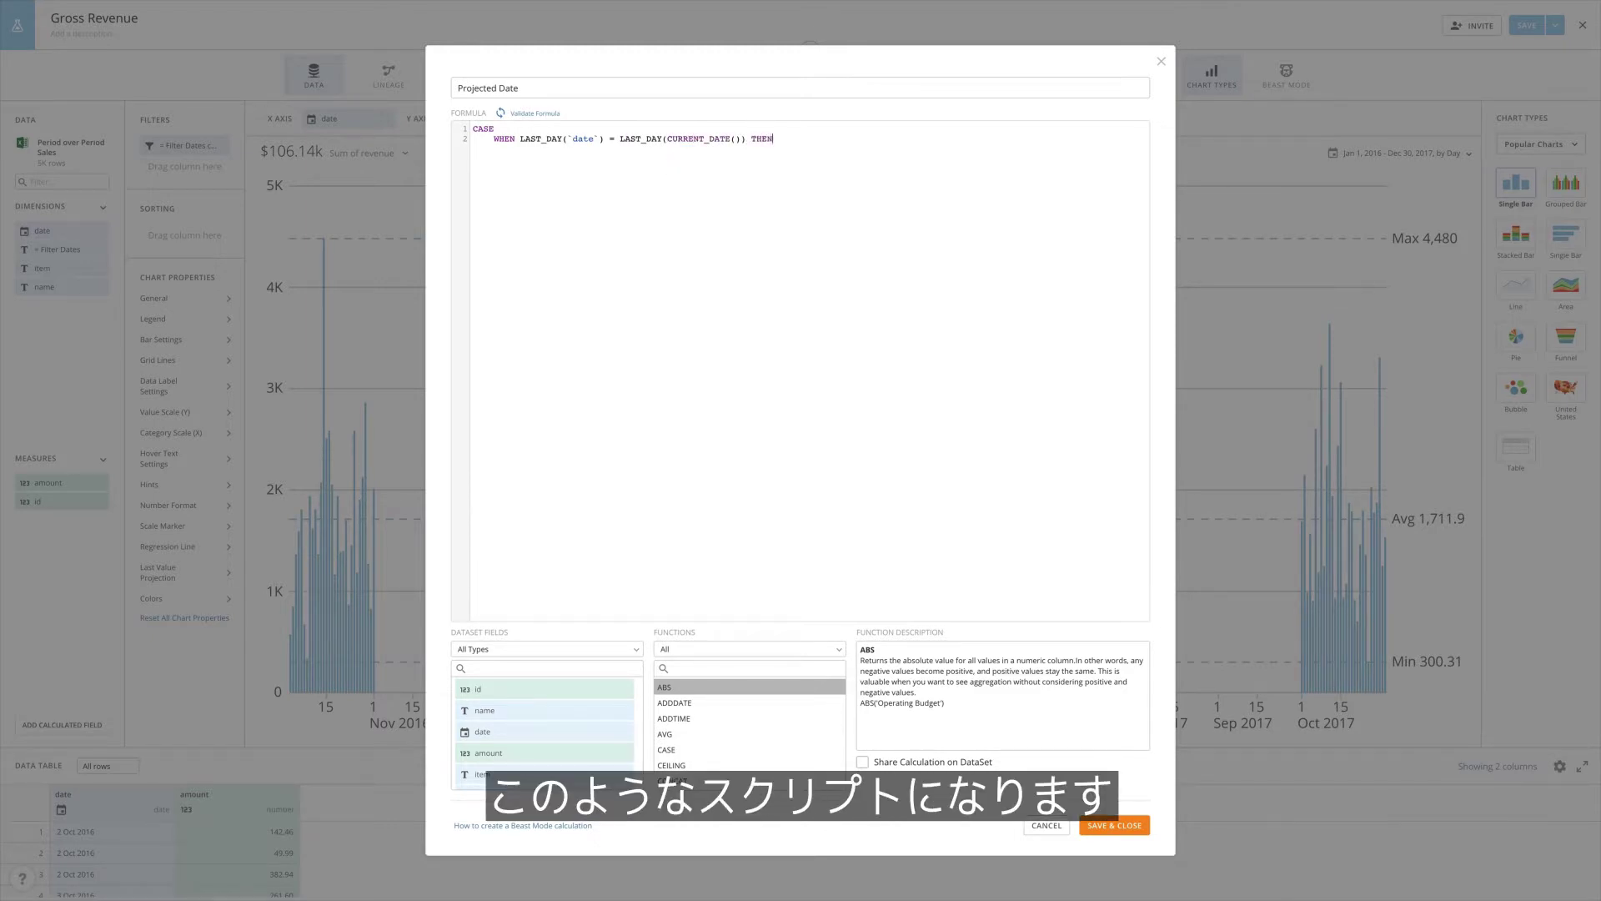
type(" `date")
key("Return")
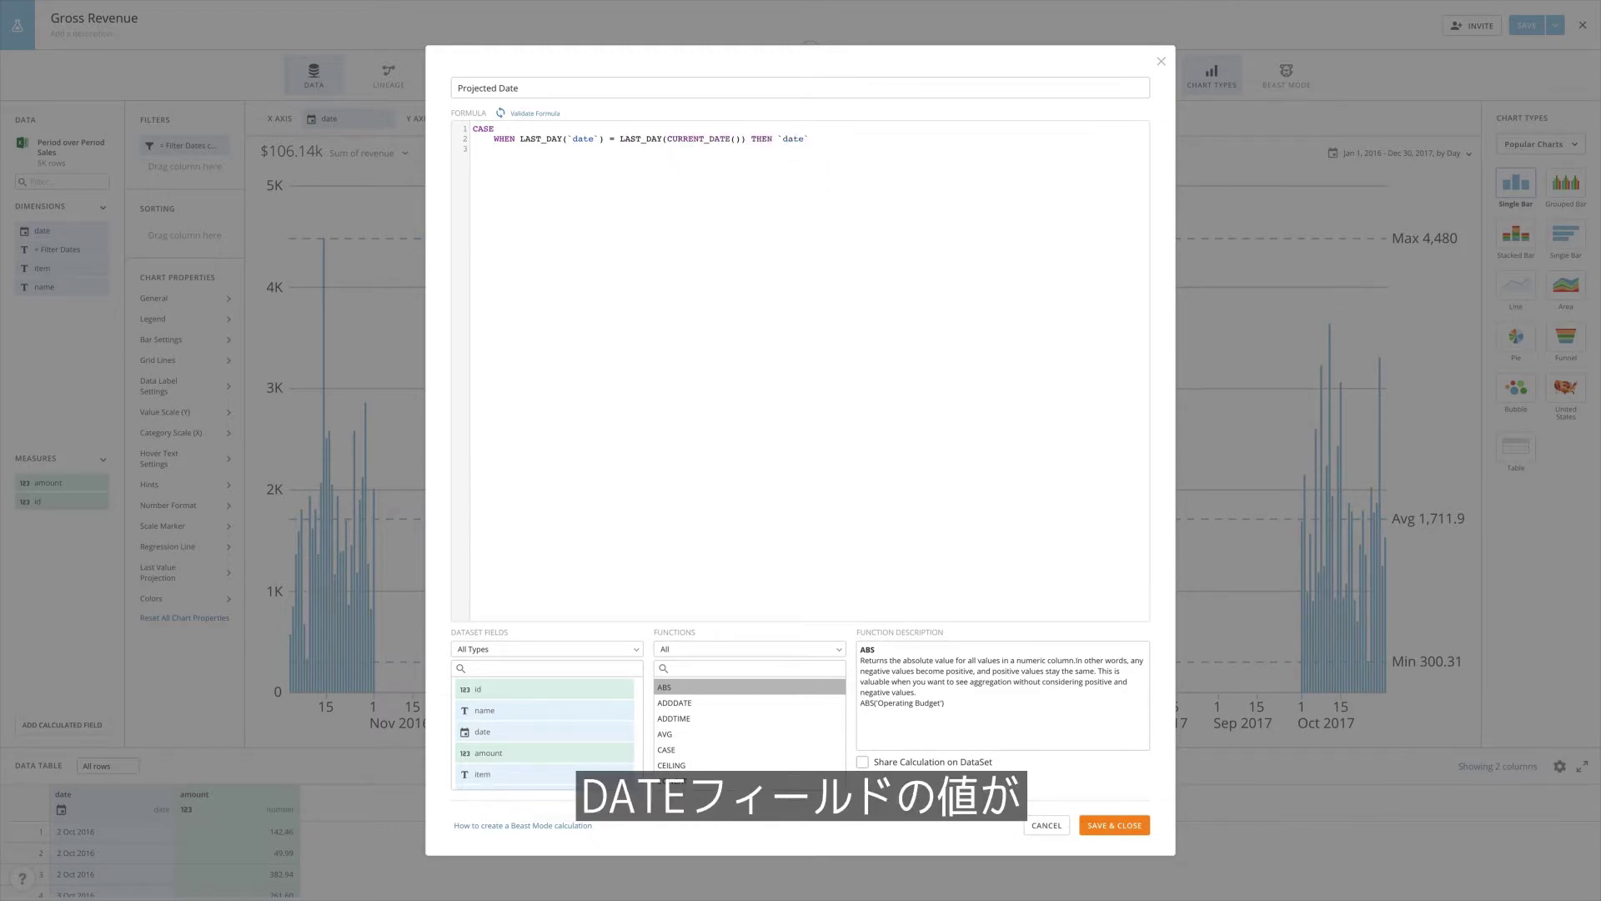
Complete the Projected Date formula with ELSE DATE_ADD(`date`, INTERVAL 52 WEEK) and END
type("ELSE DATE_AD")
key("Return")
type("`date")
key("Return")
type(", INTERVAL 52 WEEK")
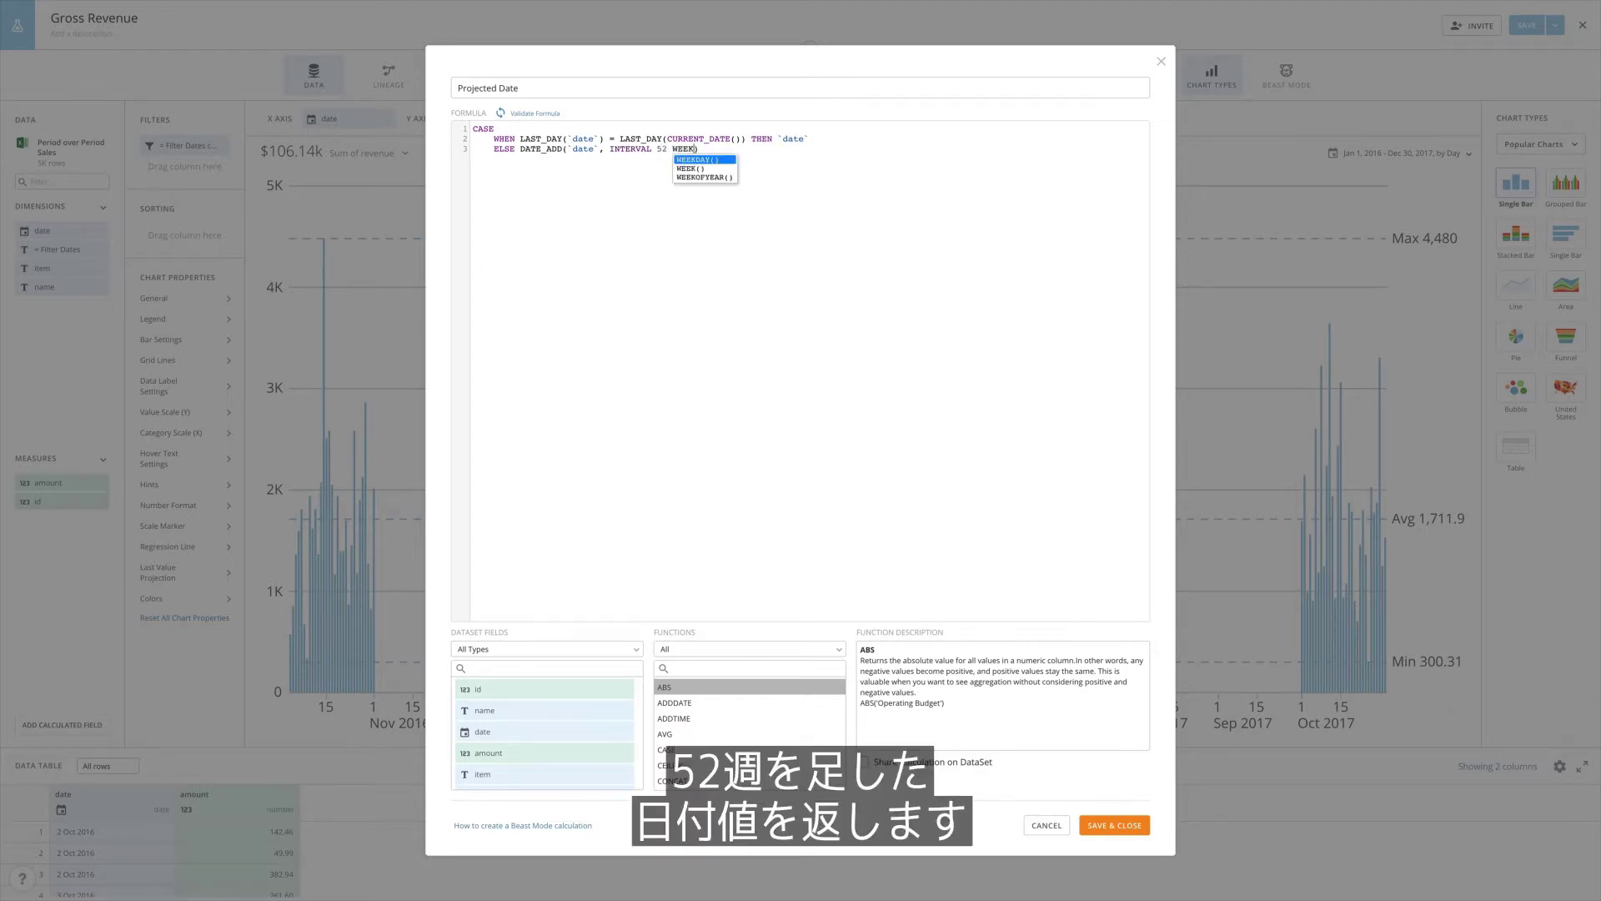
key("Escape")
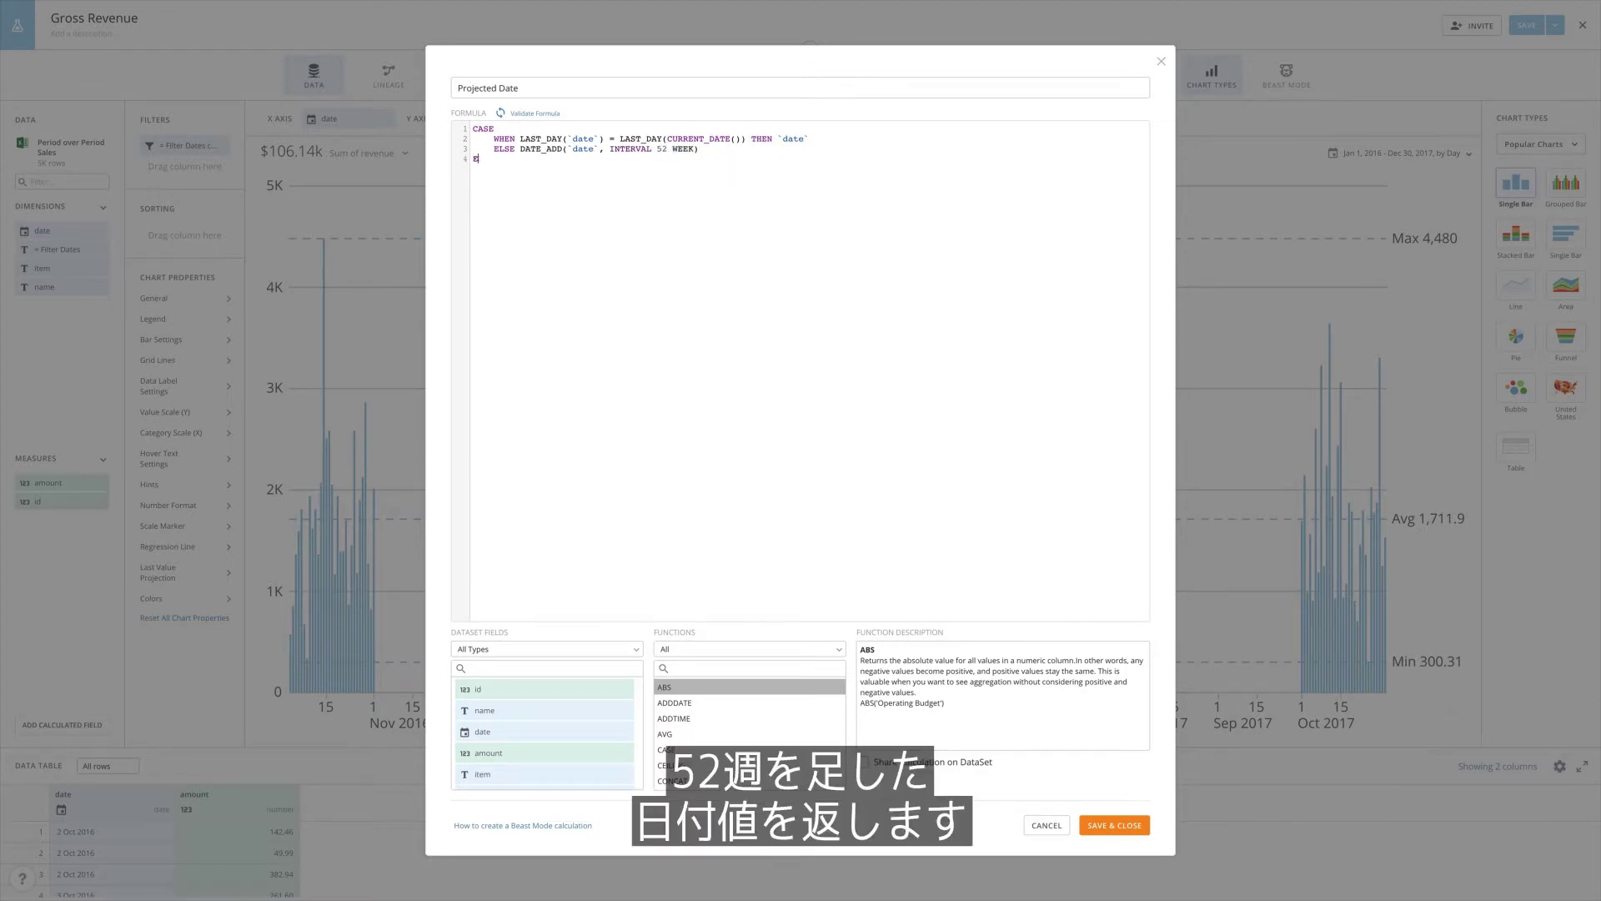
type("END")
Validate and save the Projected Date field, and set it as the chart's X axis in place of date
left_click(540, 116)
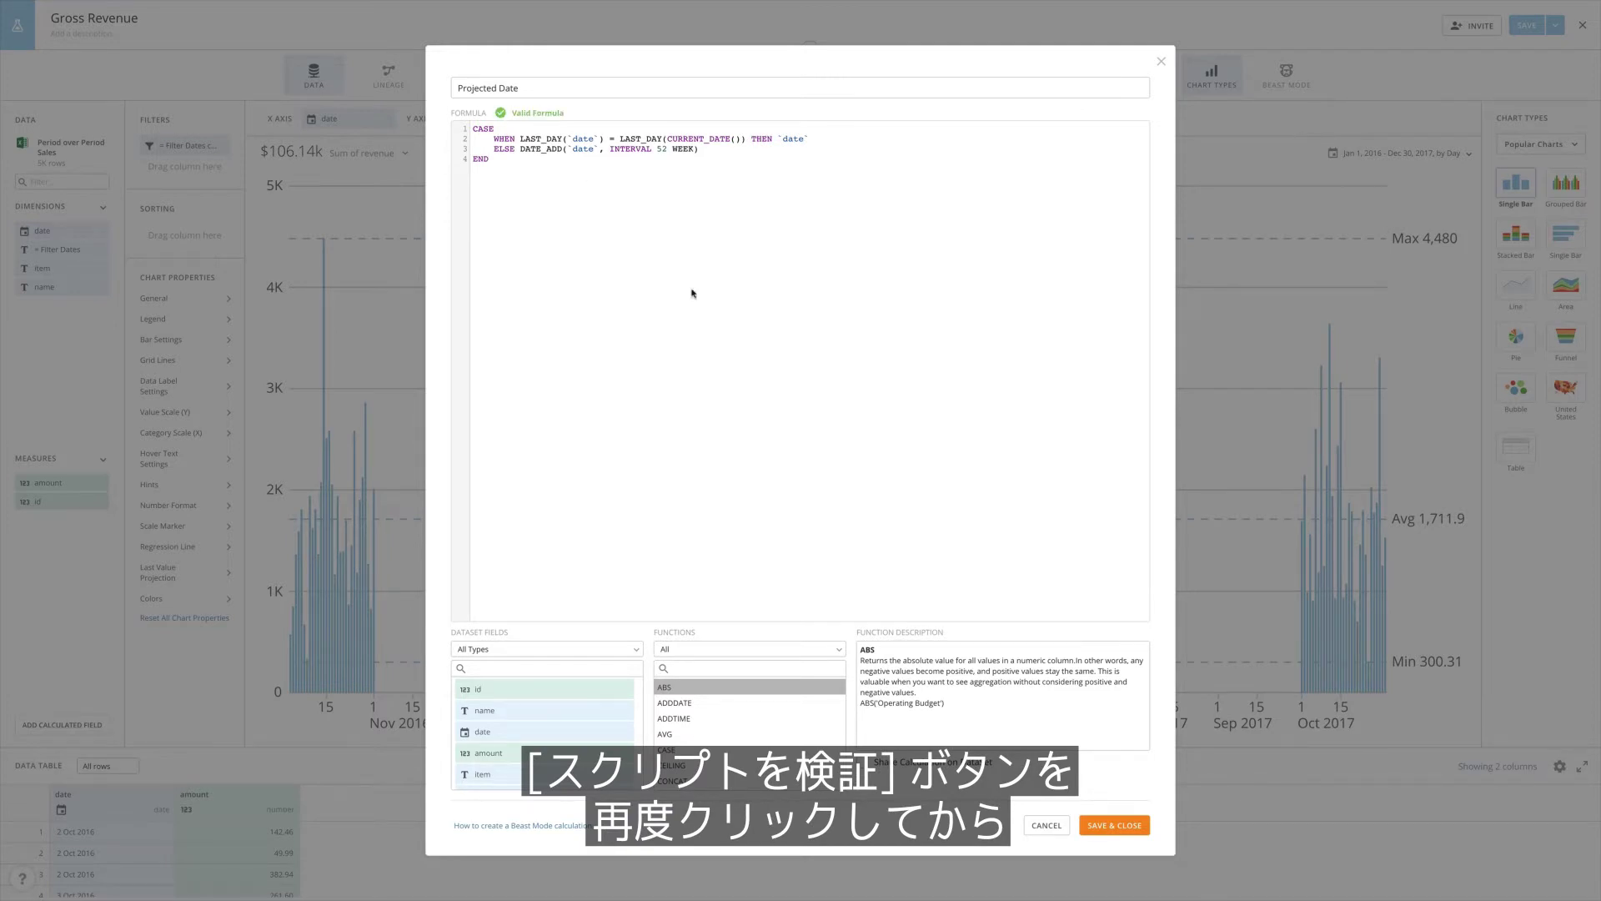
left_click(1101, 825)
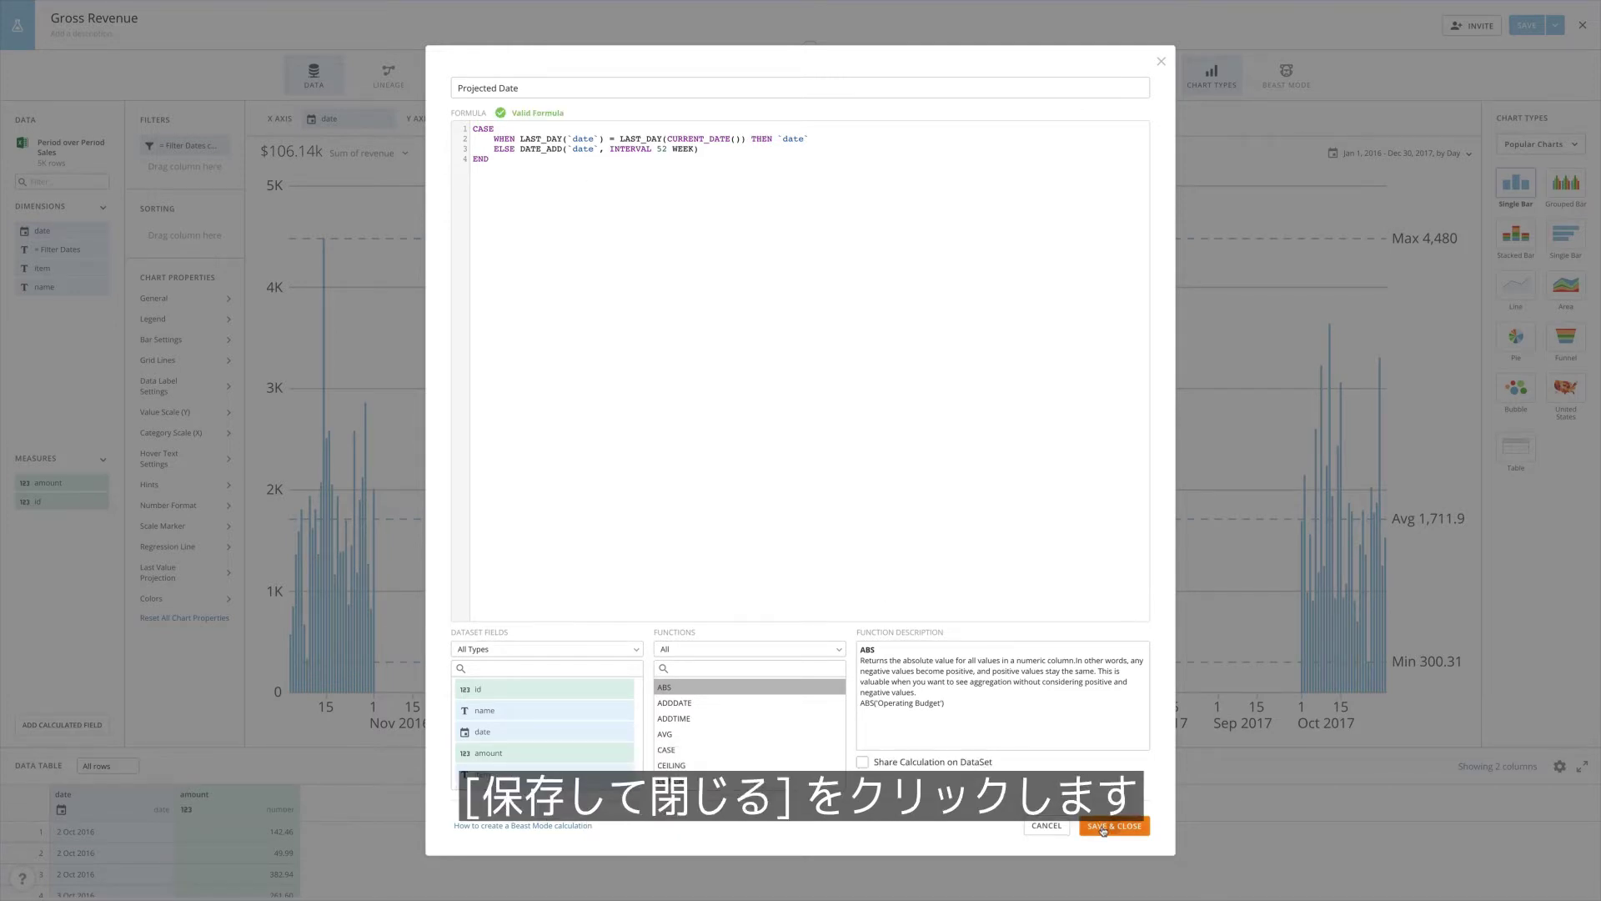
left_click_drag(63, 306, 336, 123)
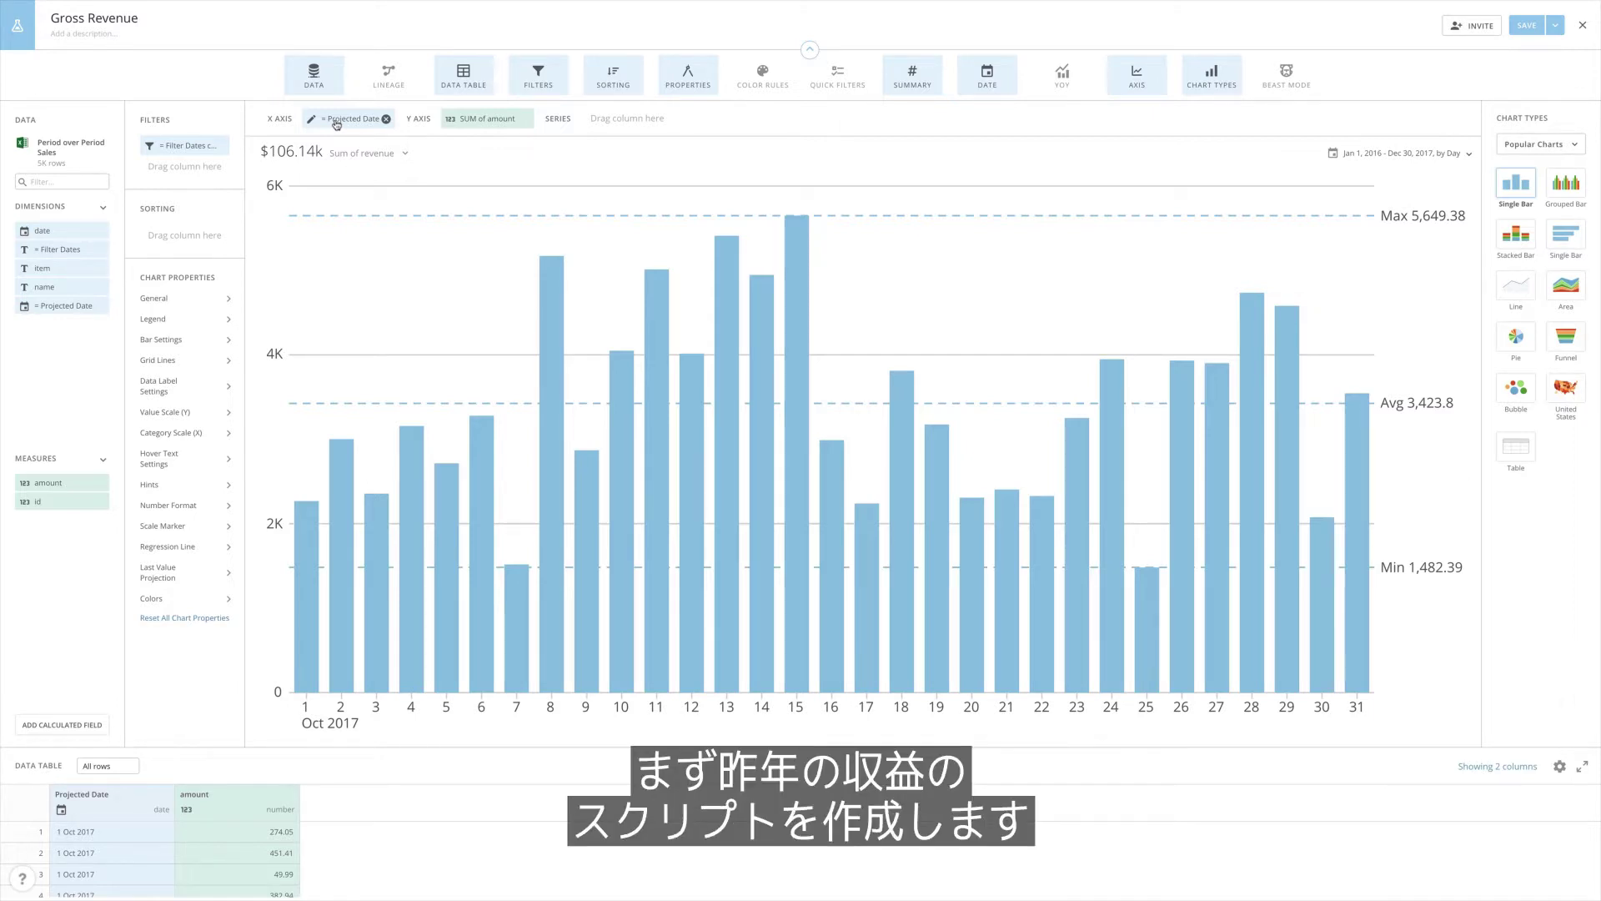
Add another calculated field and name it "Last Year's Revenue"
left_click(49, 722)
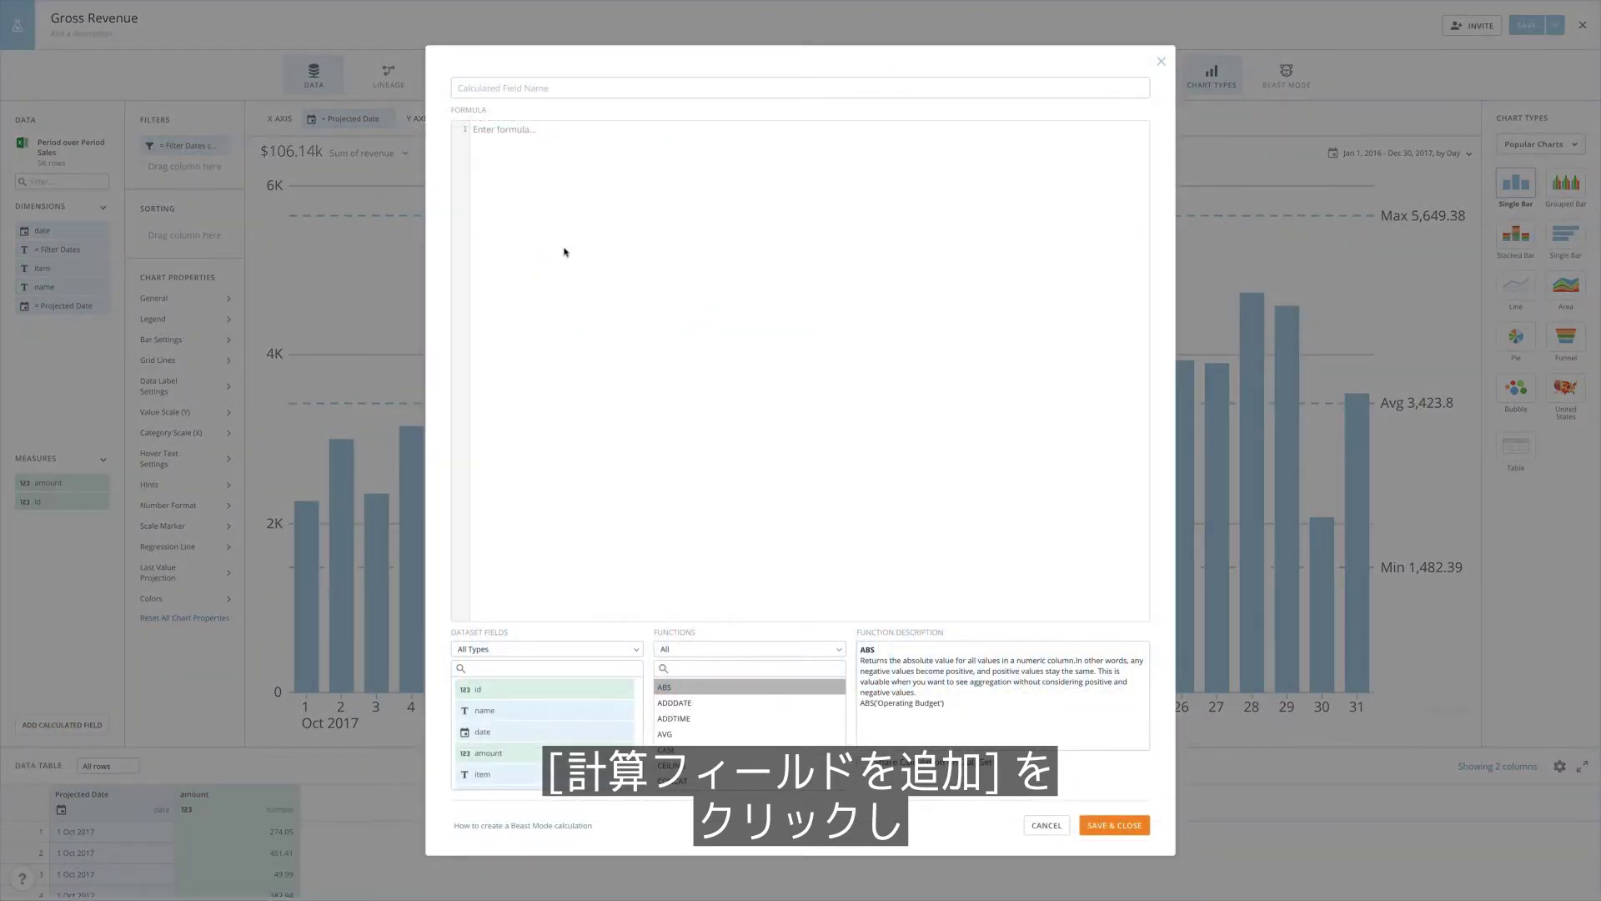
left_click(581, 89)
type("Last ")
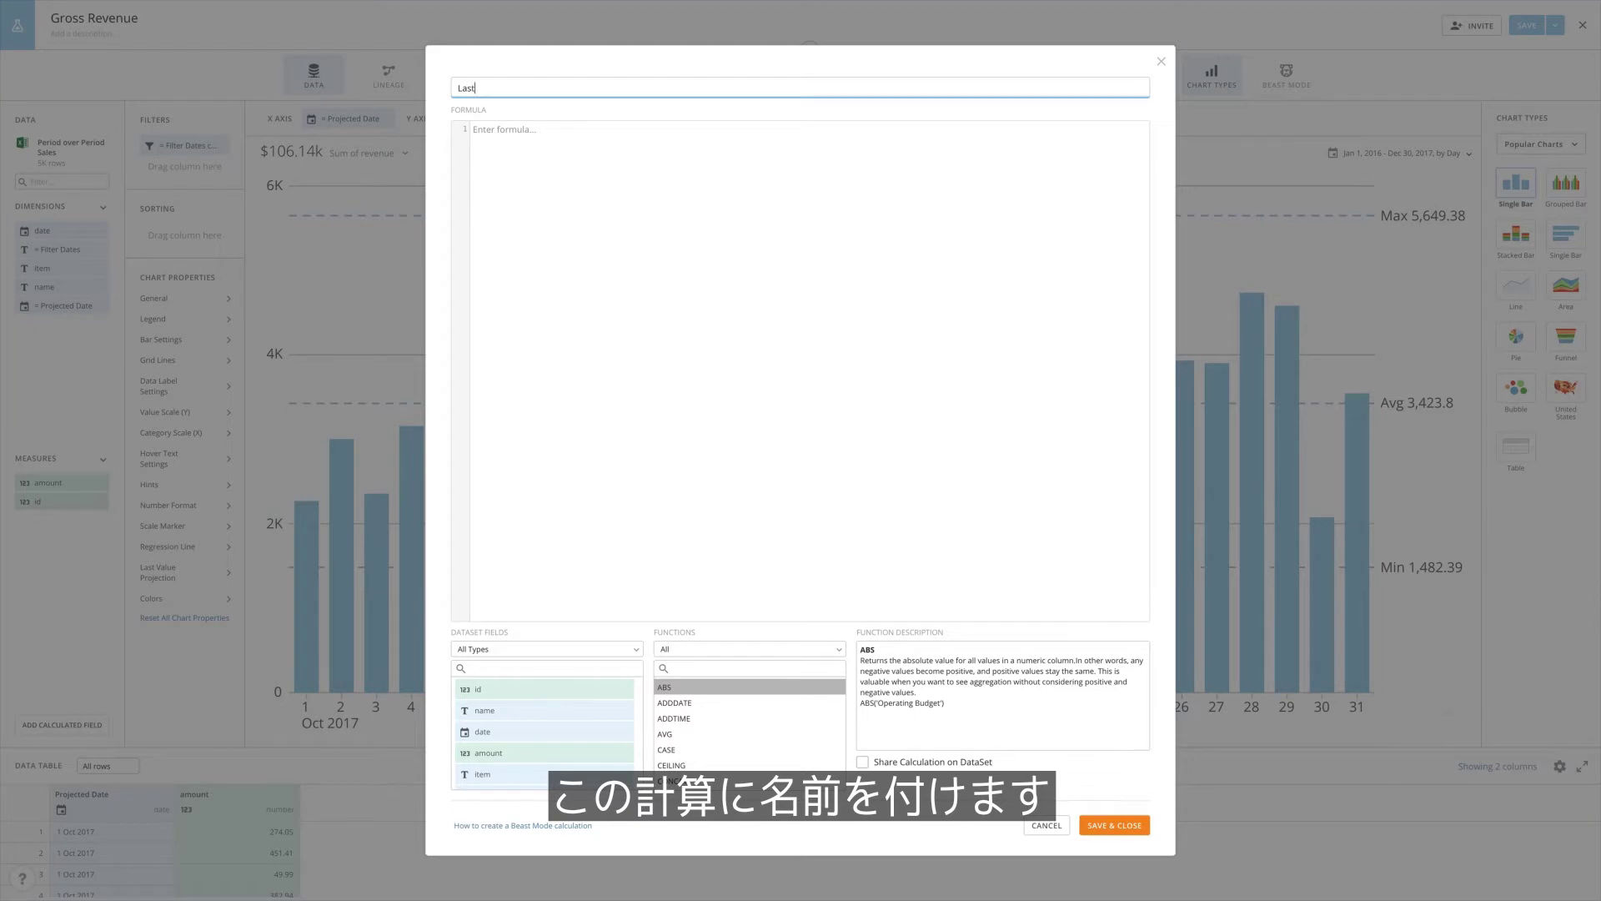
type("Year's Re")
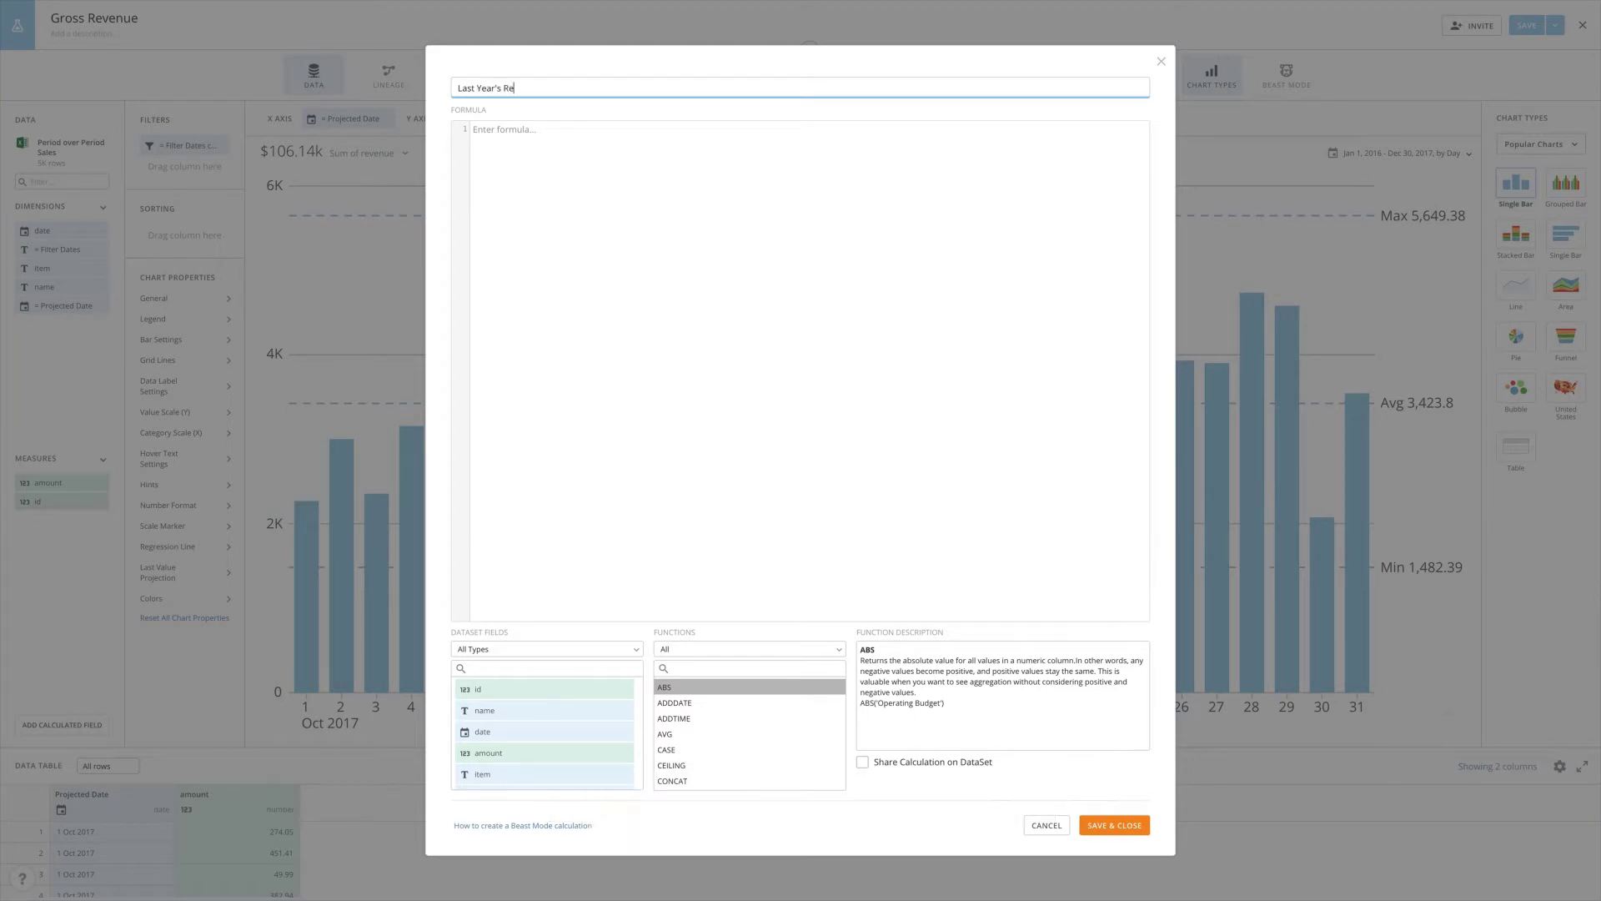
type("venue")
Start the Last Year's Revenue formula with SUM(, CASE and the condition WHEN LAST_DAY(DATE_ADD(`date`, INTERVAL 52 WEEK))
left_click(552, 130)
type("SUM(")
key("Return")
type("CASE")
key("Return")
type("WHEN LAST_D")
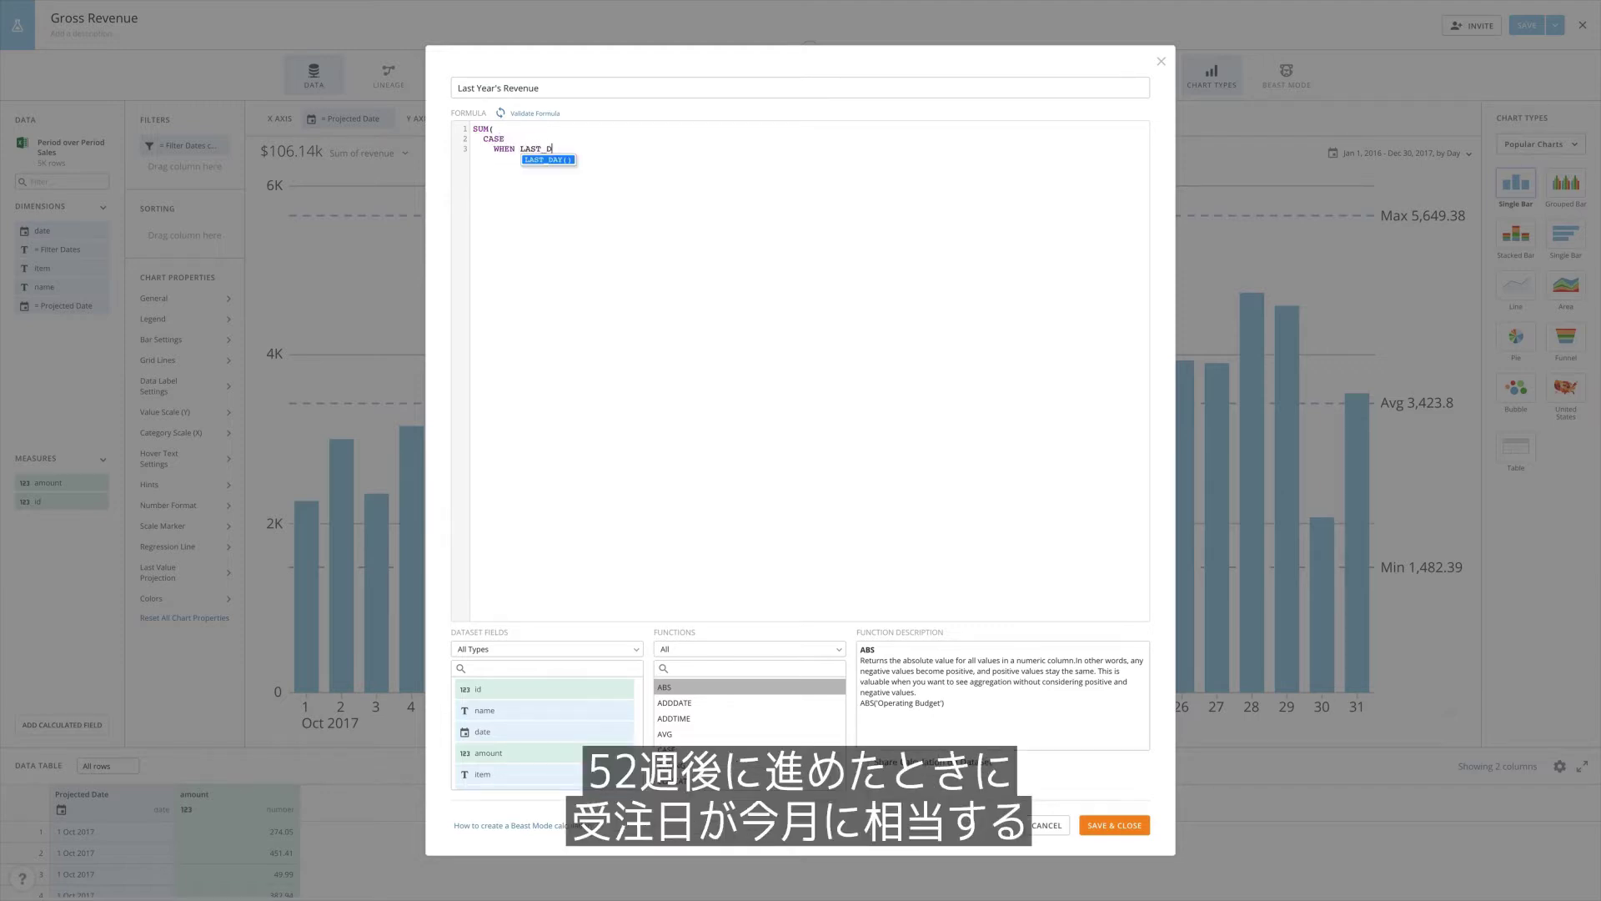
key("Return")
type("DATE")
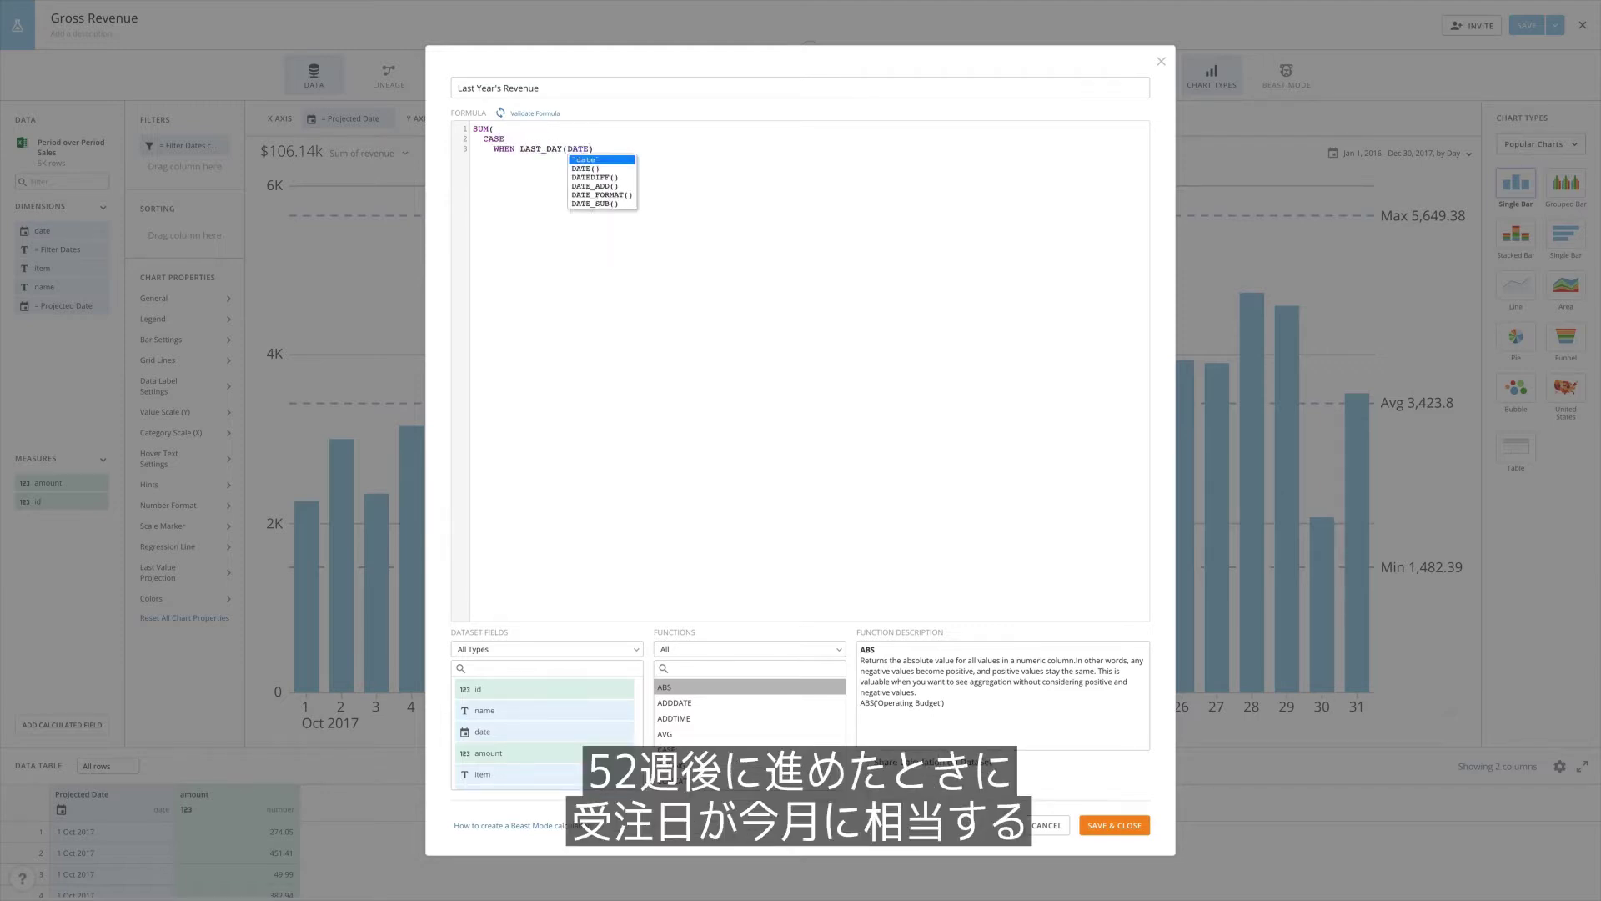
type("_ADD(`date`, INTER")
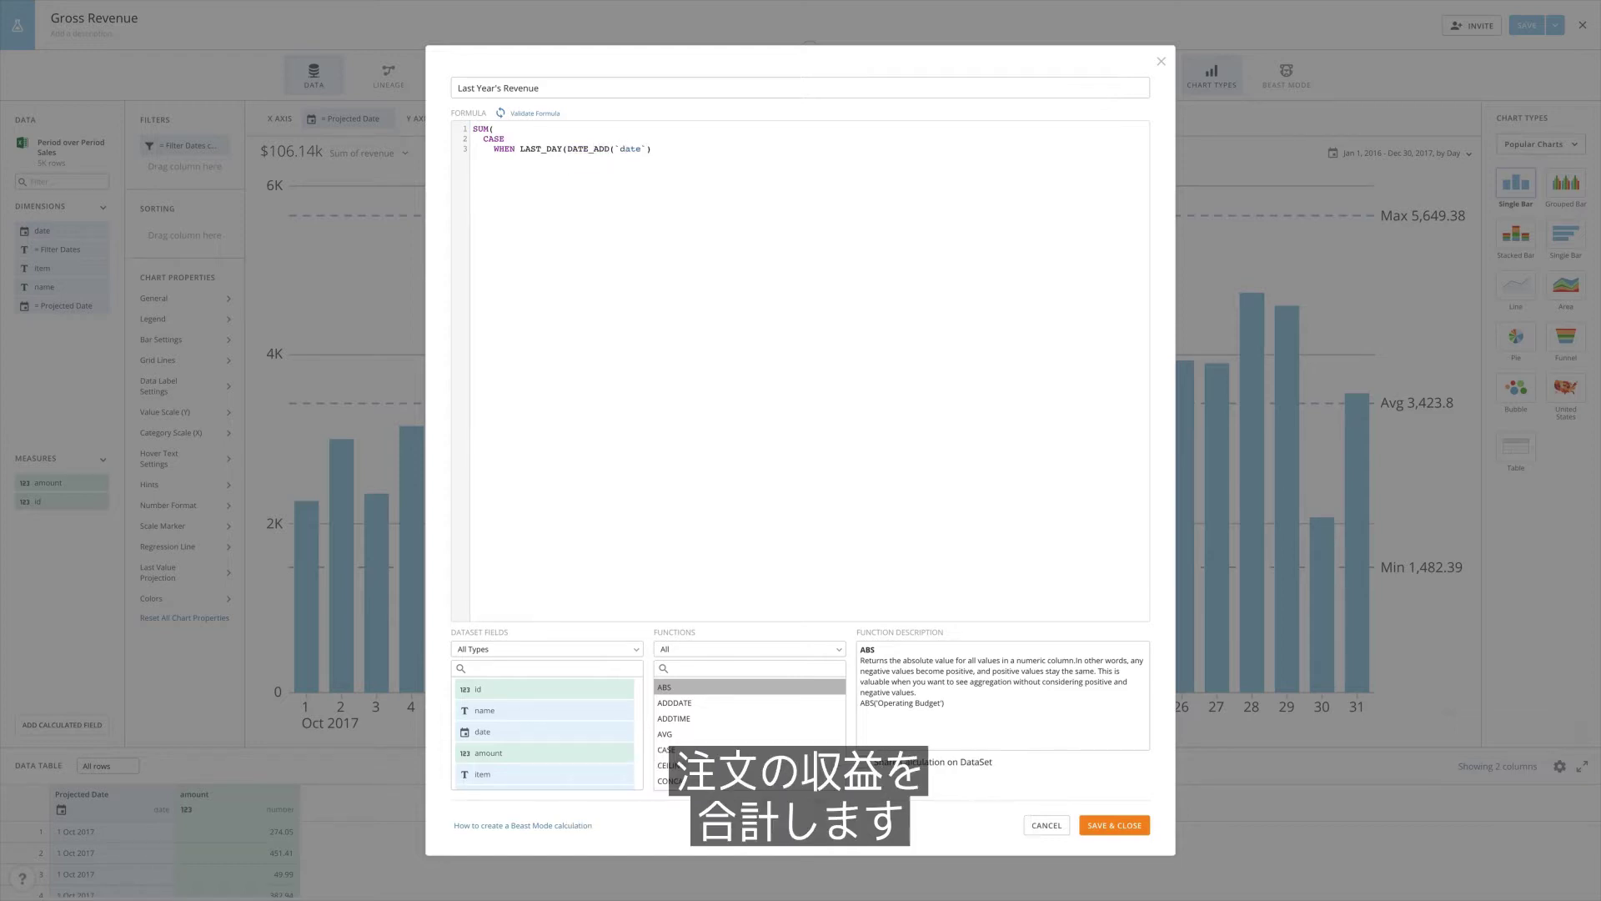
type("VAL 52 WEEK")
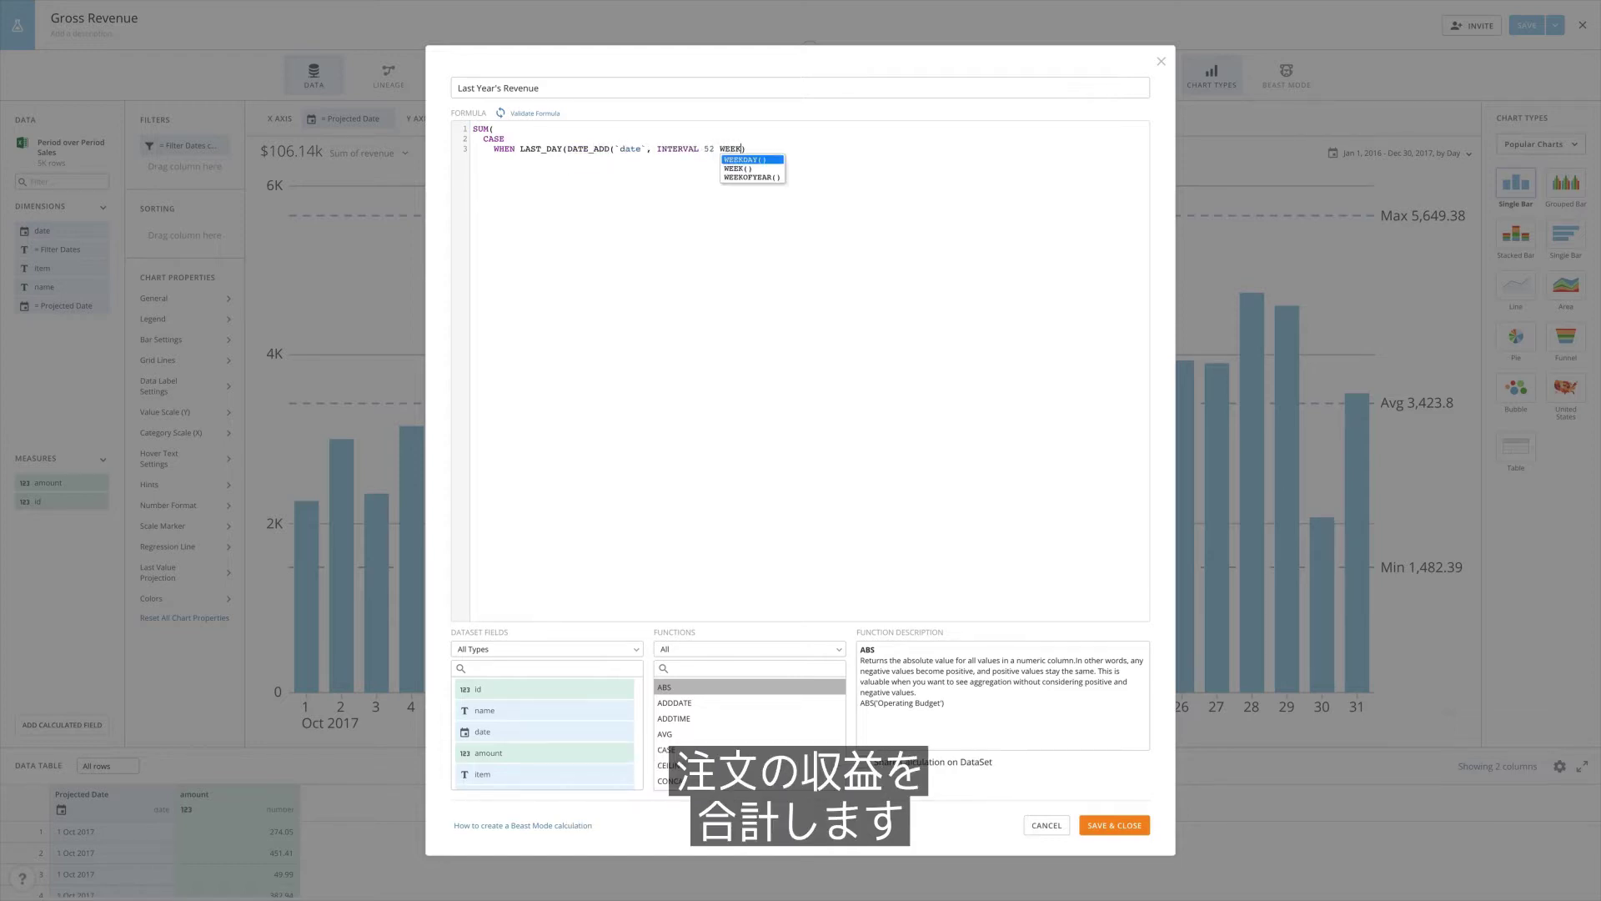
type(")) ")
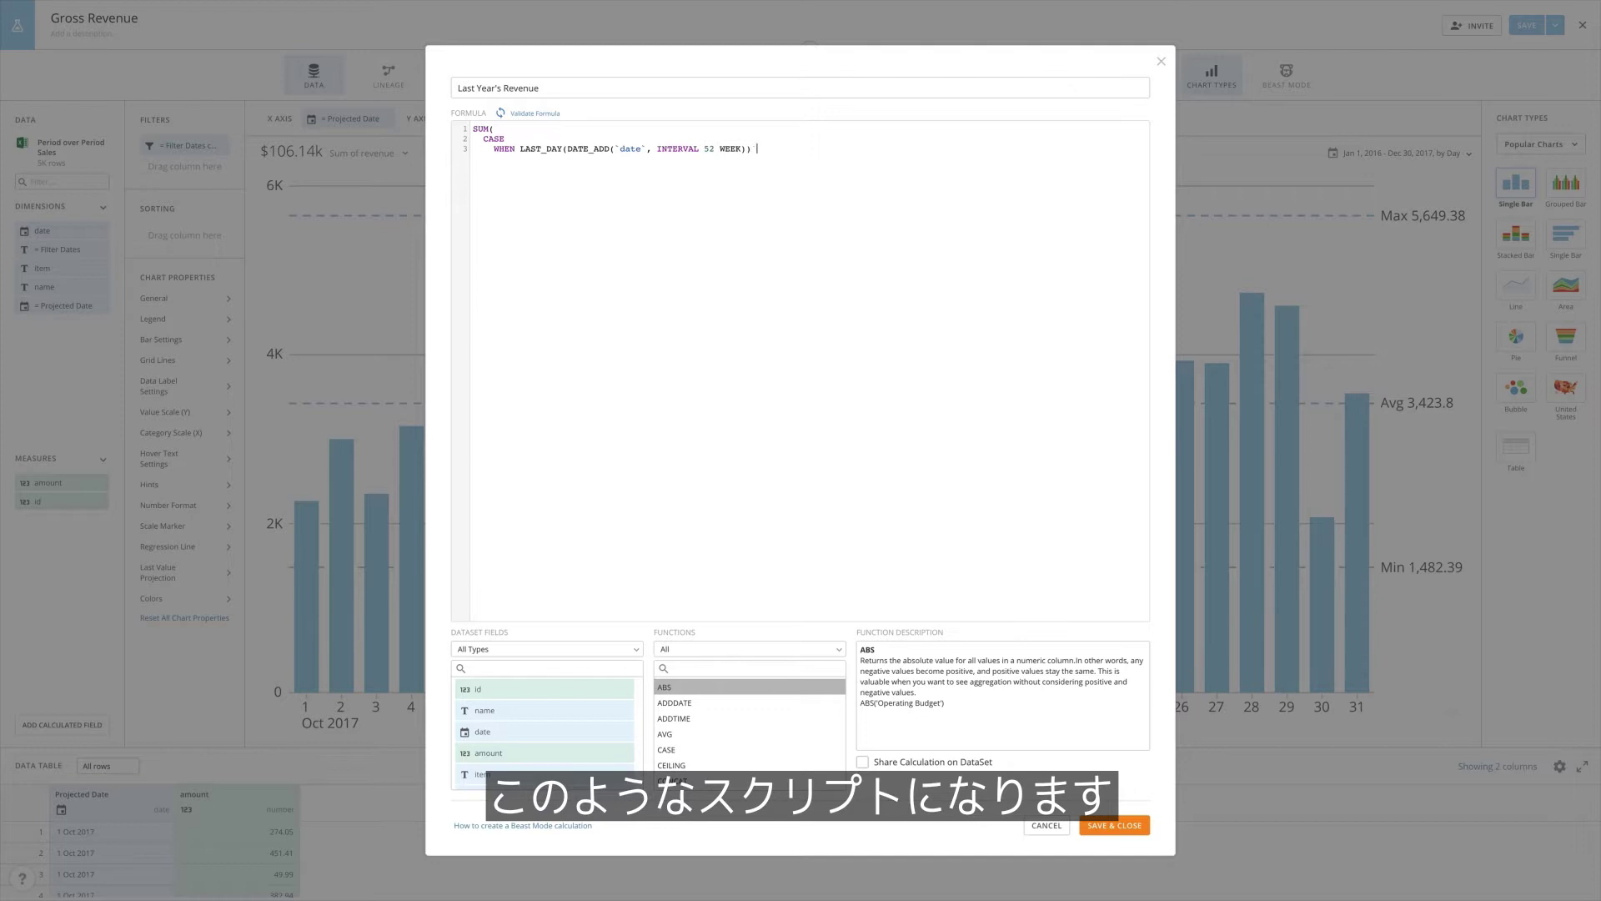
Complete the Last Year's Revenue formula with = LAST_DAY(CURRENT_DATE()) THEN `amount` ELSE 0 END), and validate and save it
type("= LAST_DAY(CURRE")
key("Return")
type("THEN `amount`     ")
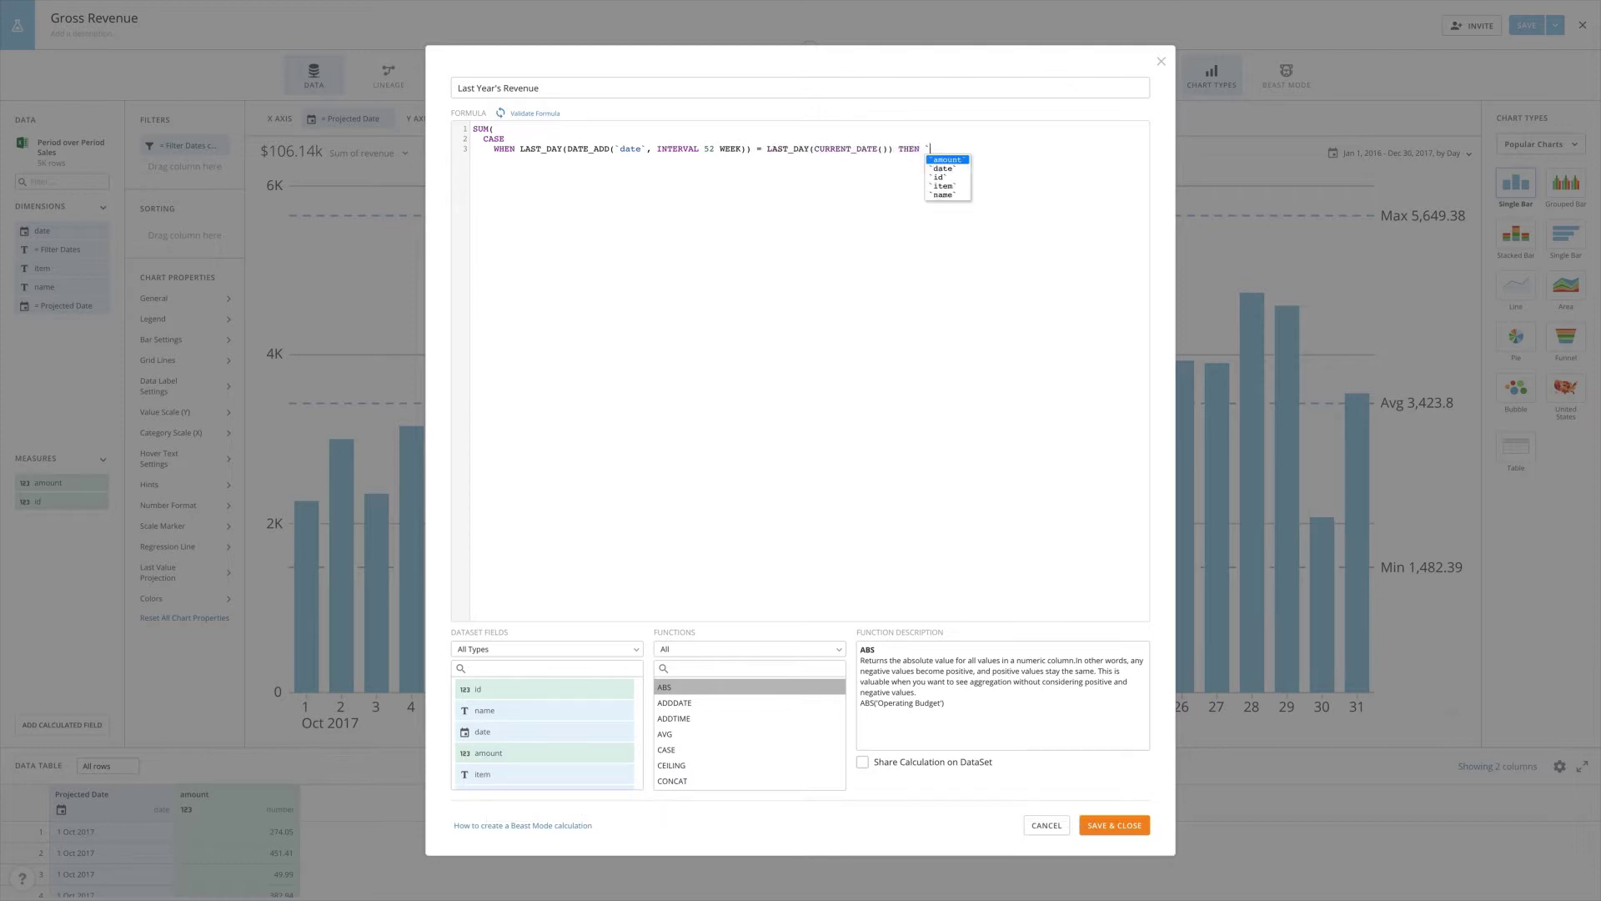
type("ELSE 0   END")
key("Return")
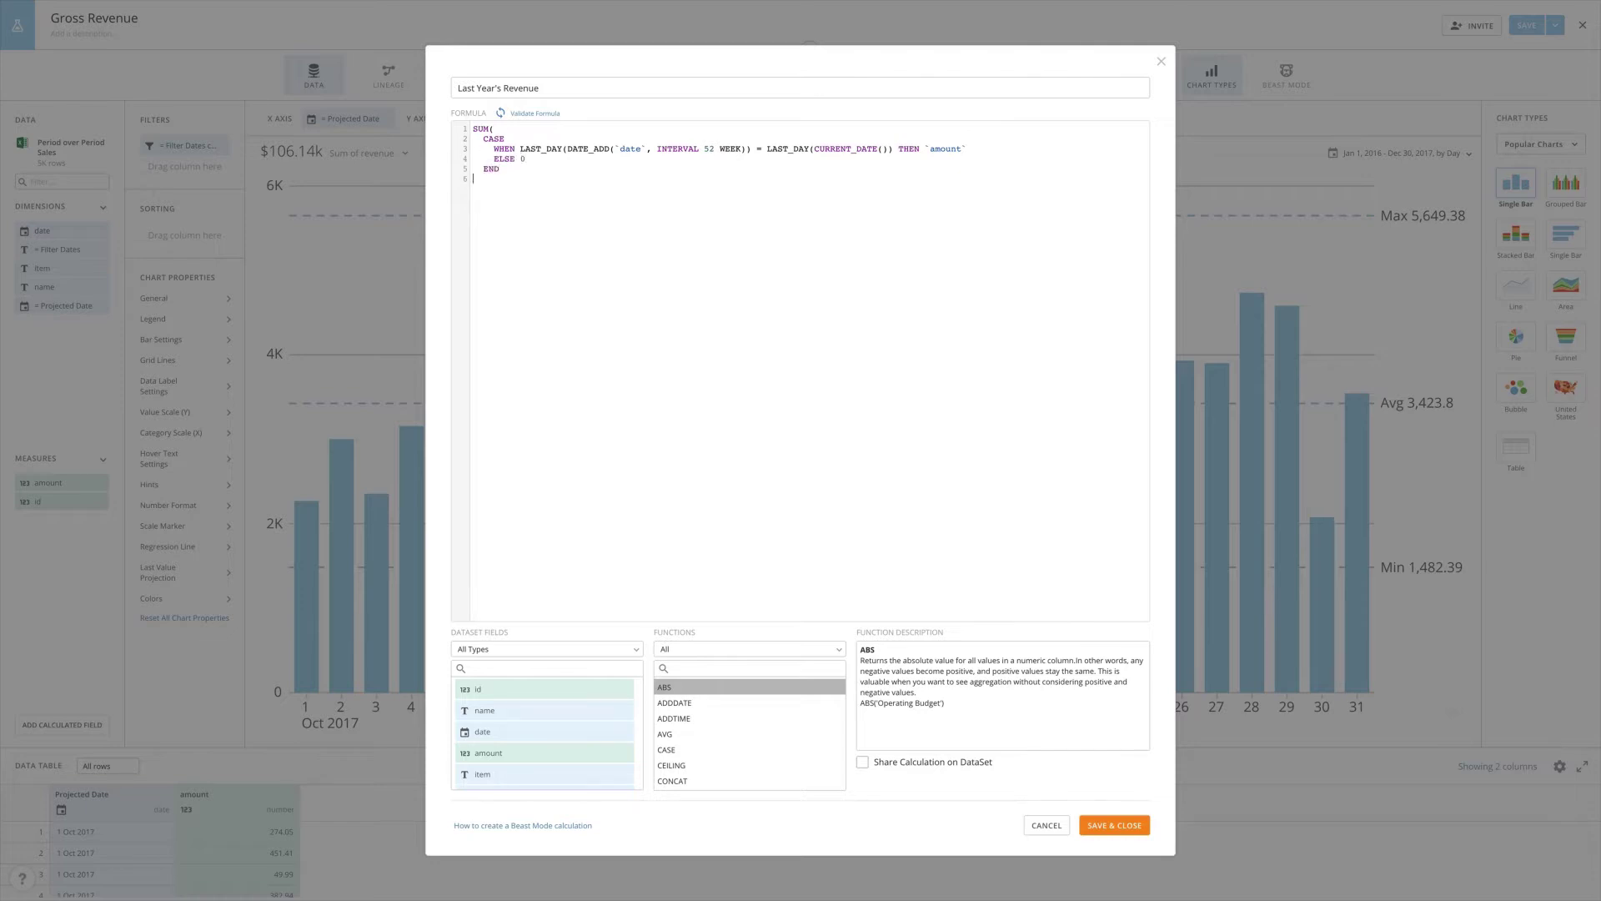
left_click(555, 113)
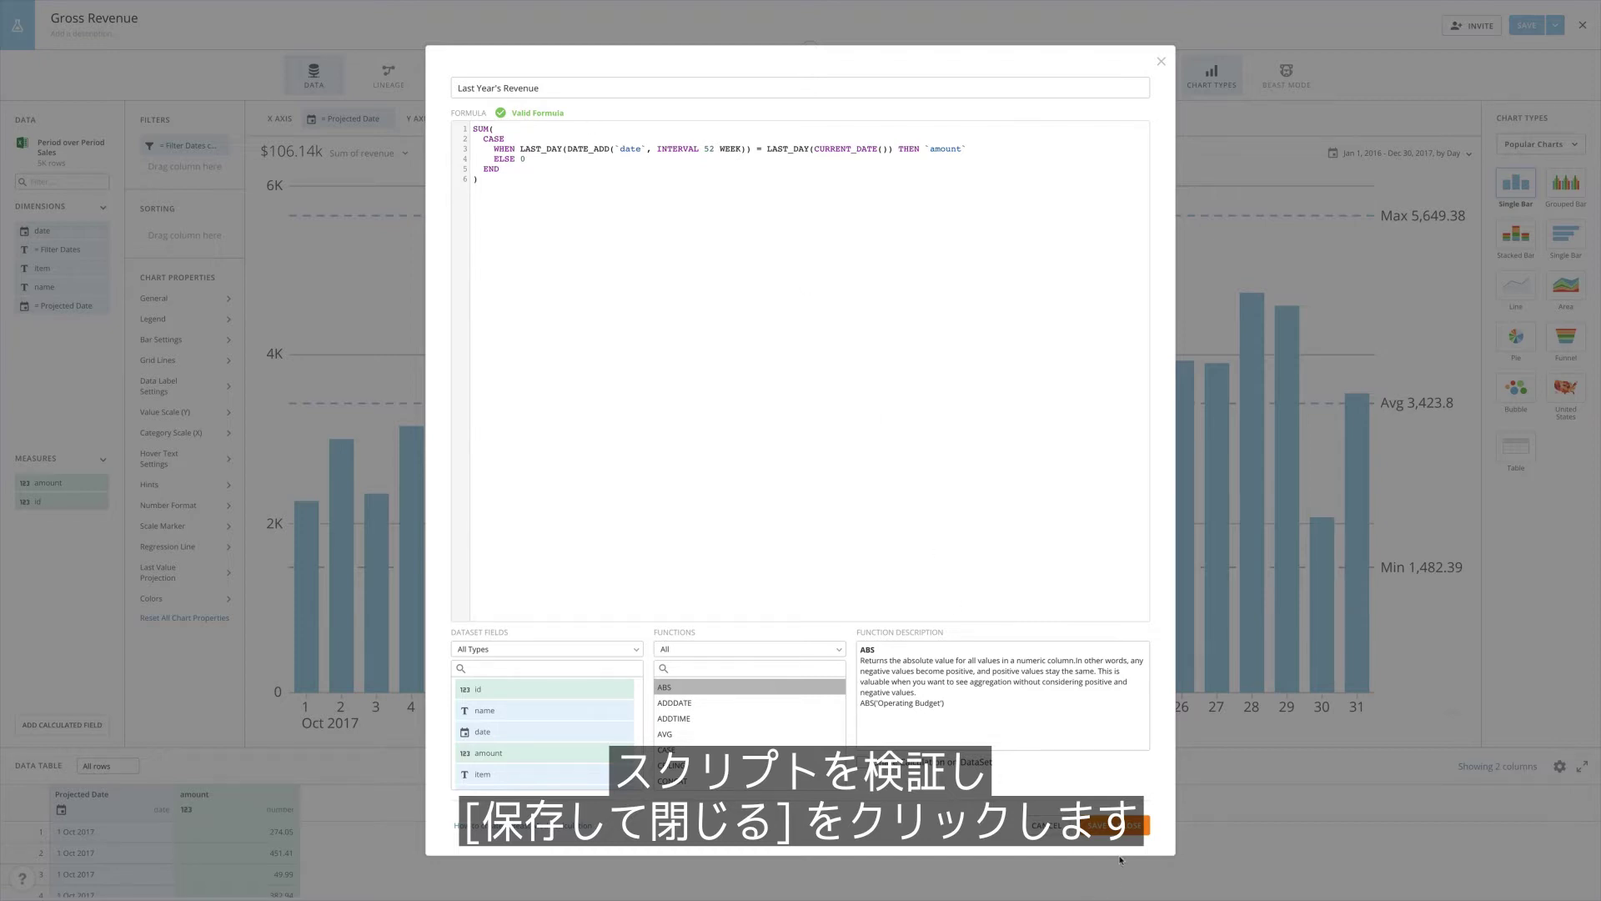
left_click(1116, 825)
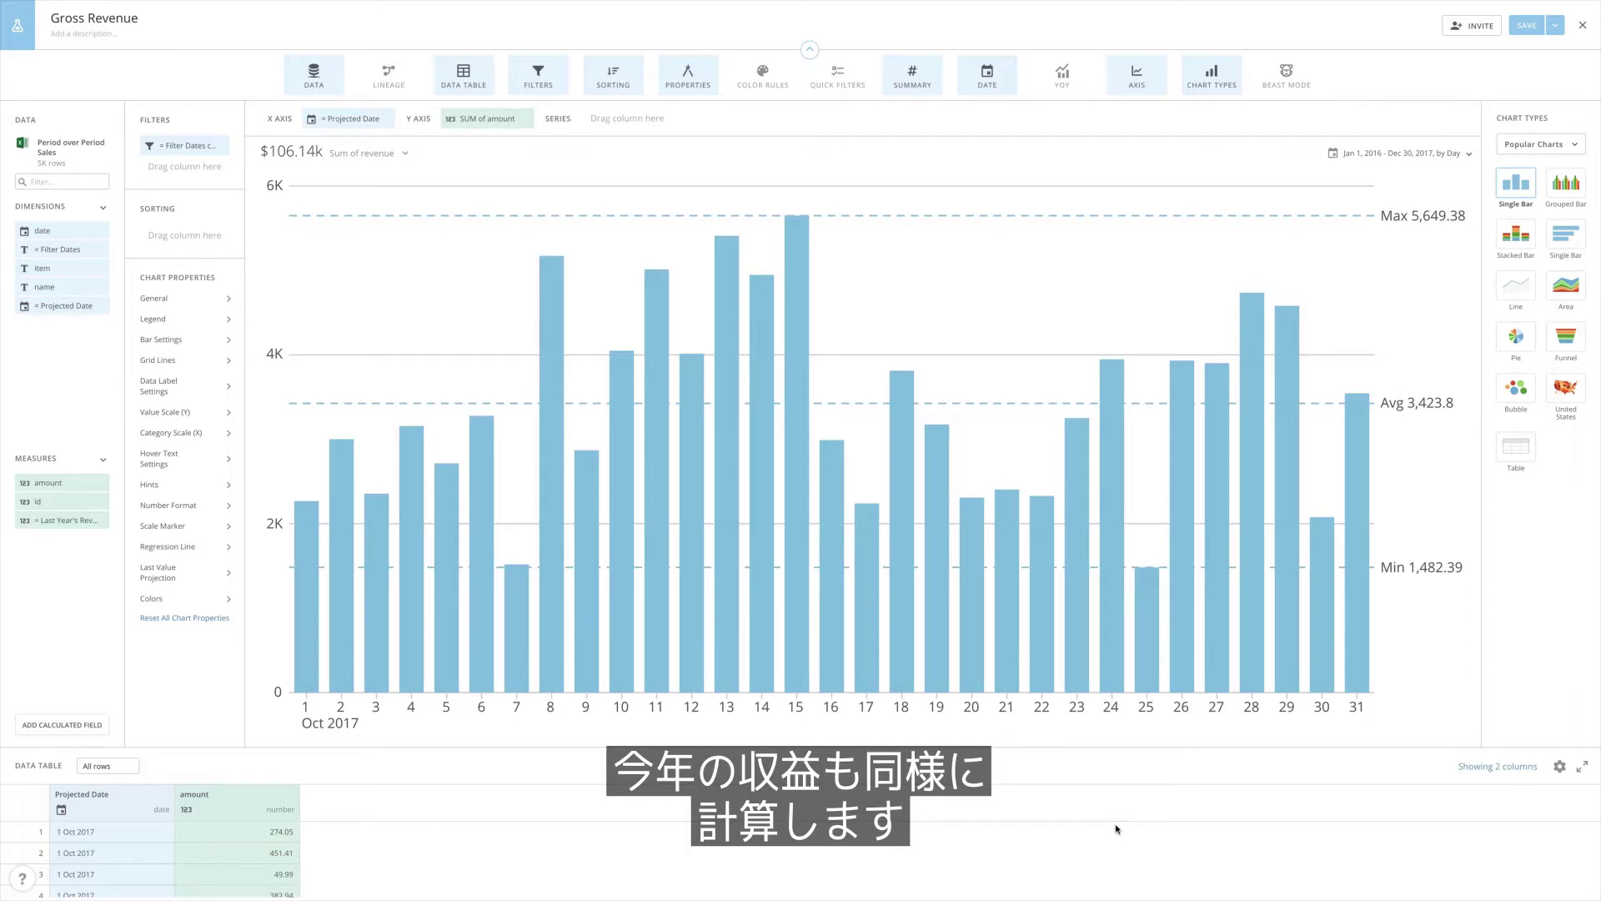
Add another calculated field and name it "This Year's Revenue"
left_click(91, 724)
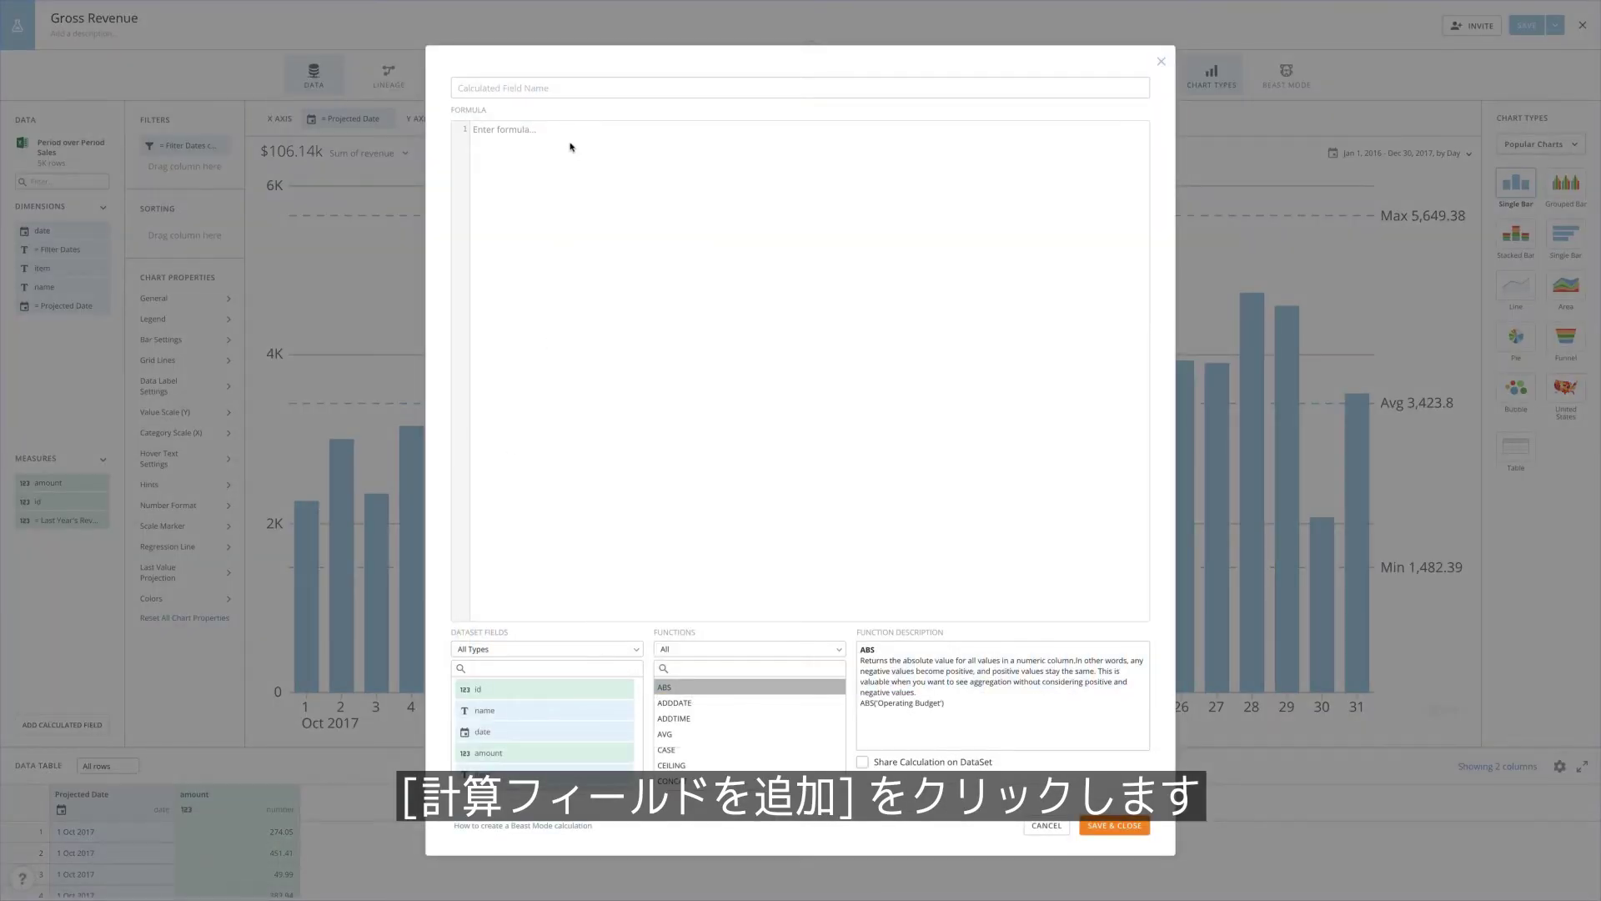
left_click(575, 88)
type("This ")
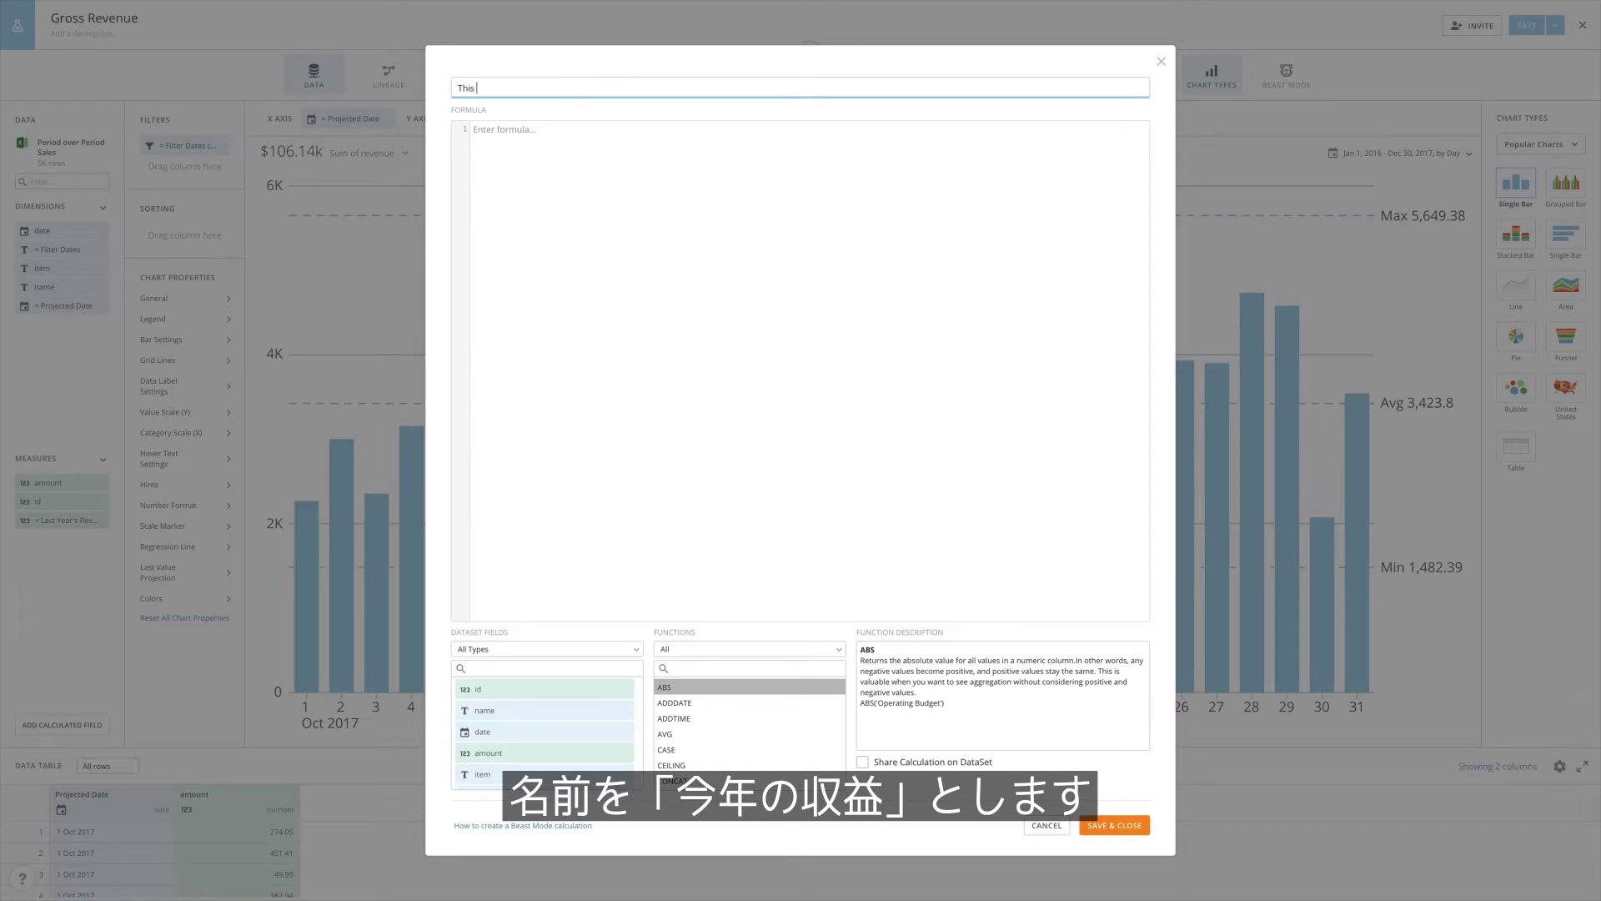
type("Year's Revenue")
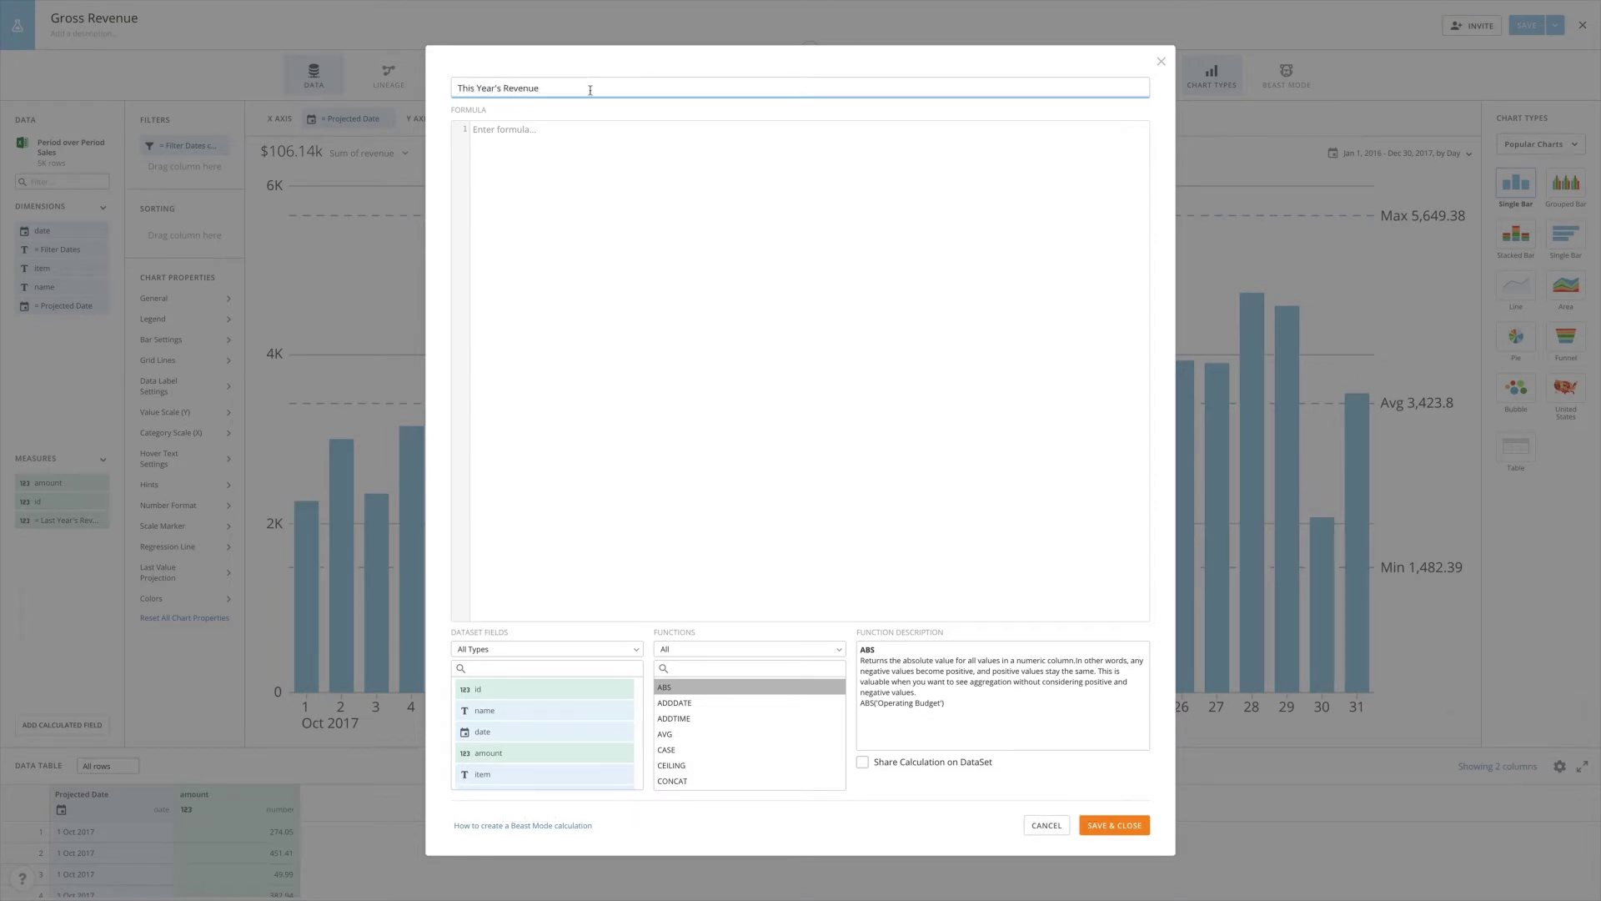
Start the This Year's Revenue formula with SUM(, CASE and the condition WHEN LAST_DAY(`date`)
left_click(608, 142)
type("SUM(")
key("Return")
type("CASE")
key("Return")
type("WHEN LAST_DAY(`d")
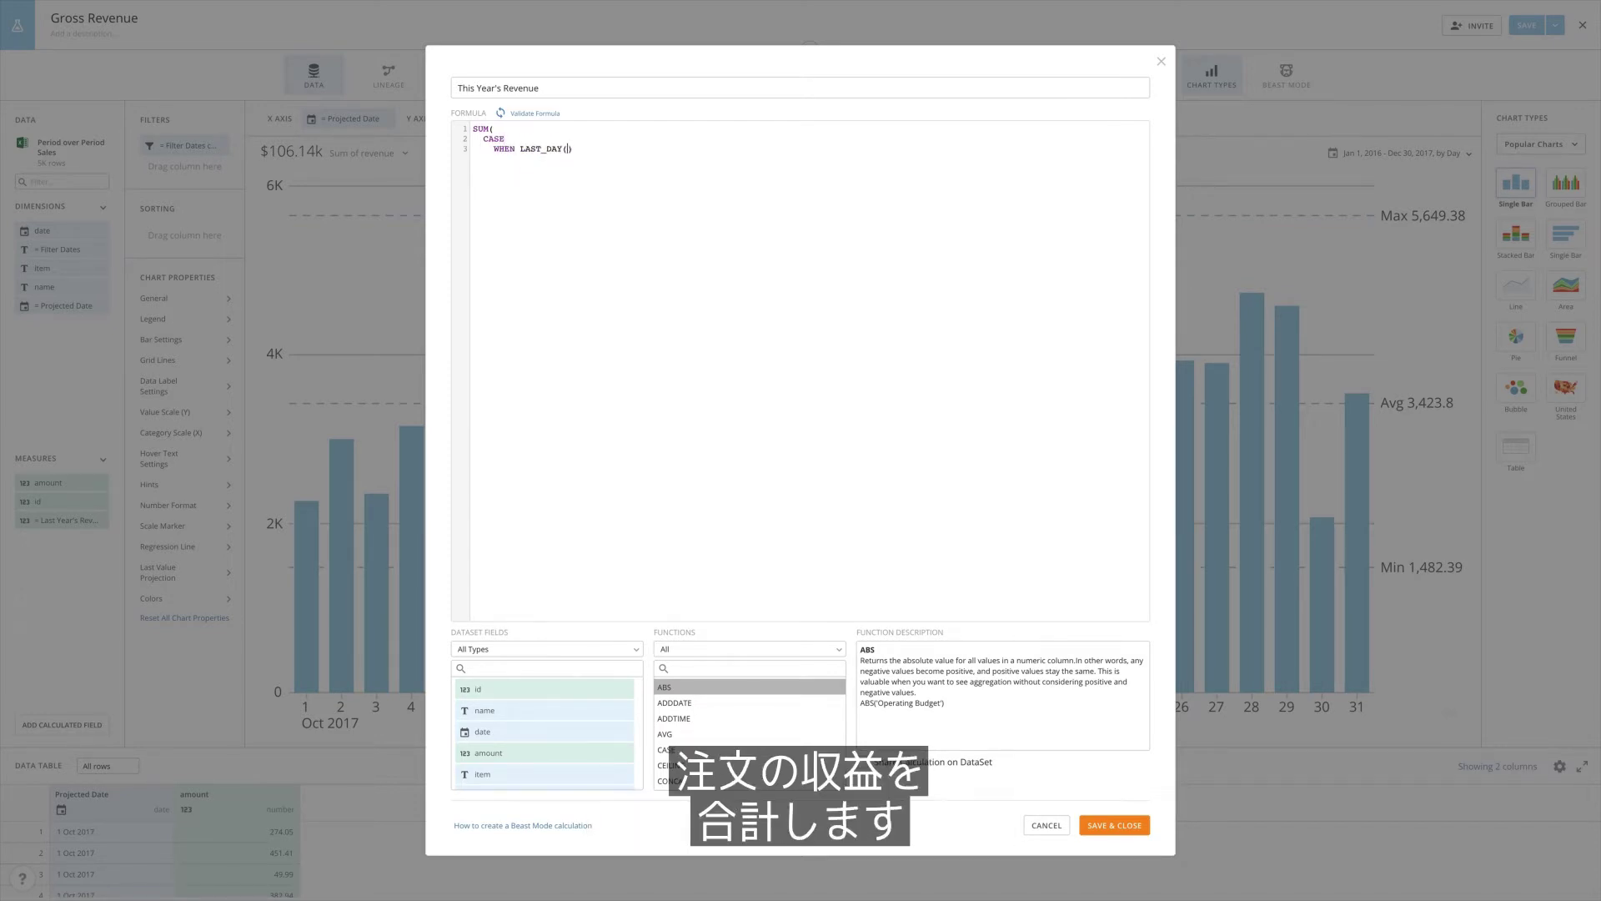
key("Return")
Complete the This Year's Revenue formula with = LAST_DAY(CURRENT_DATE()) THEN `amount` ELSE 0 END), and validate and save it
type("= LAST_DAY(CURRENT_DATE()) THEN `a")
key("Return")
type("ELSE 0   ")
type("END")
key("Return")
type(")")
left_click(557, 112)
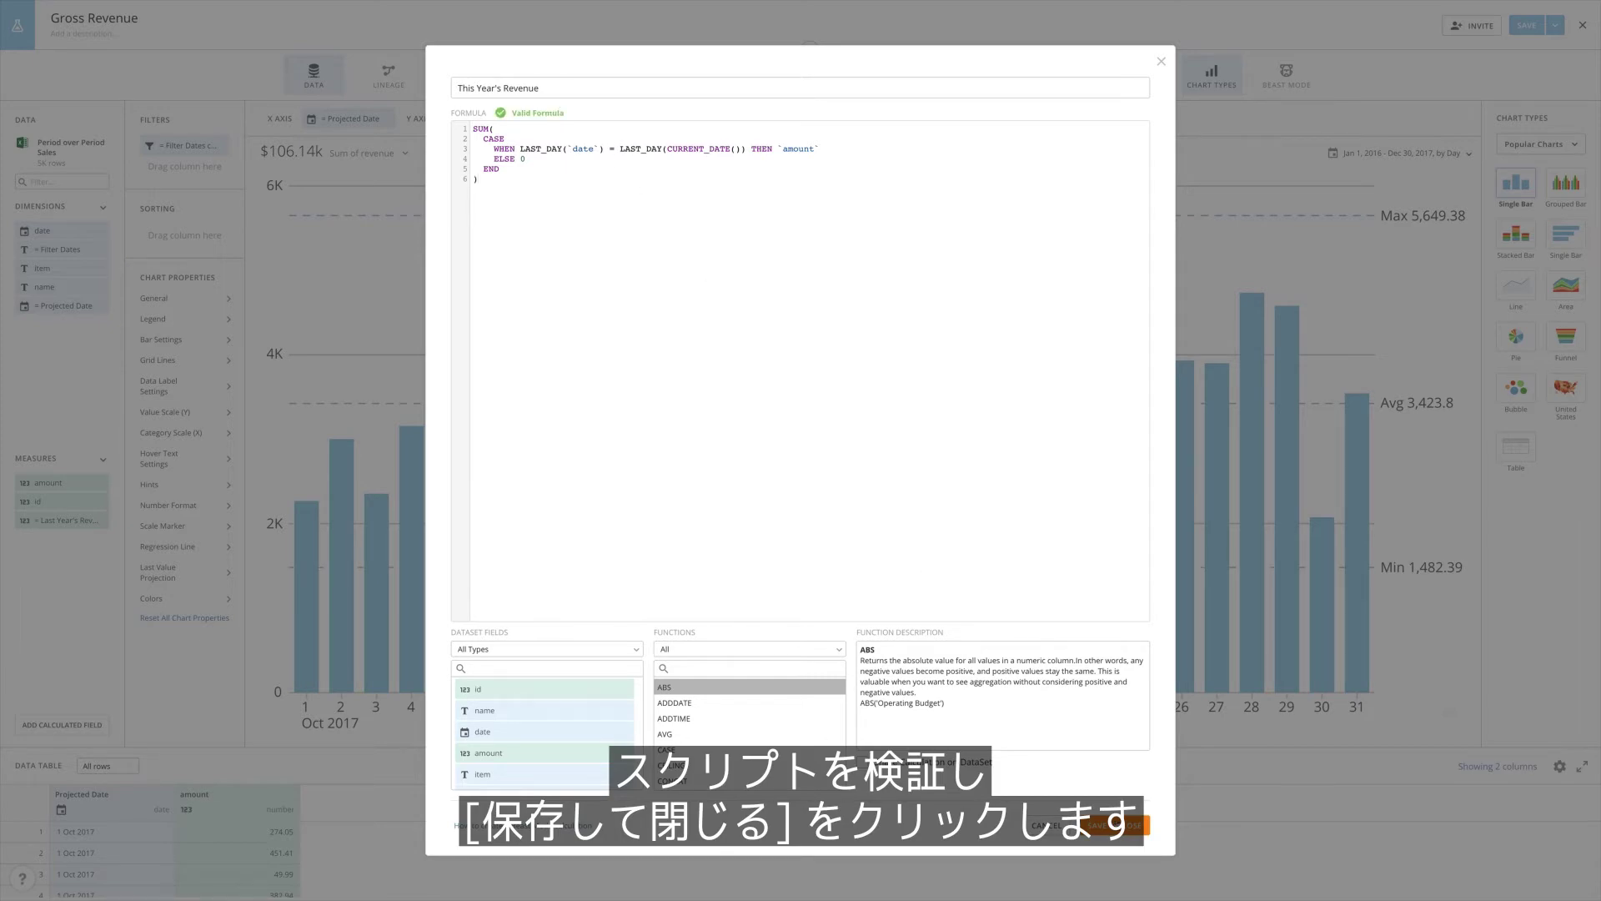
left_click(1117, 825)
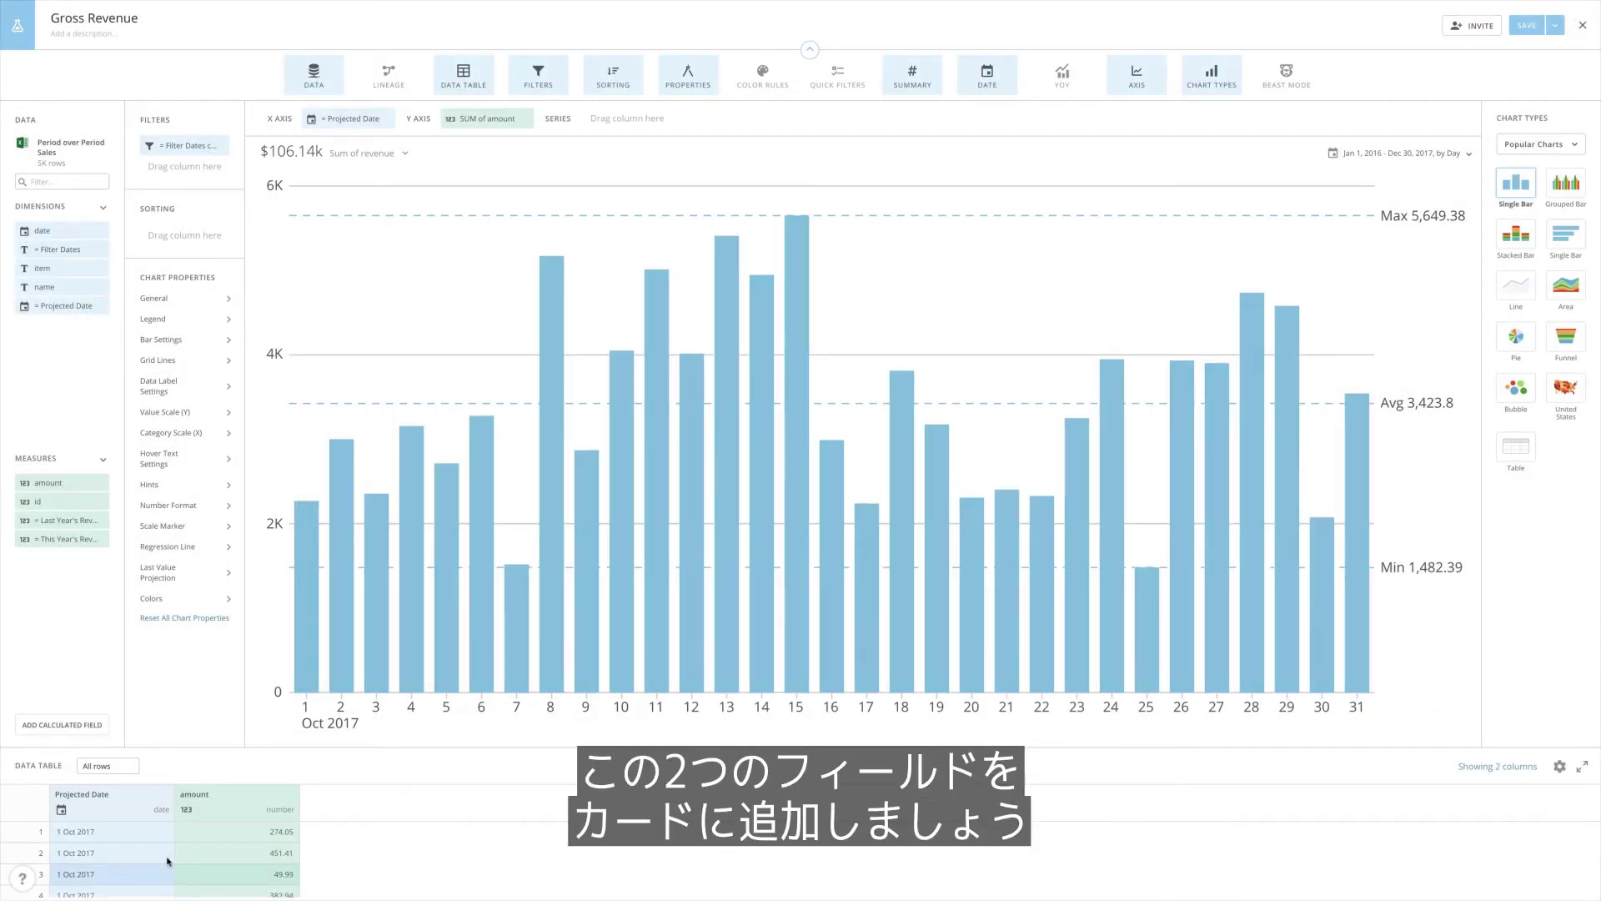
Set Last Year's Revenue as the chart's Y axis in place of amount, and add This Year's Revenue as the series
left_click_drag(65, 523, 482, 124)
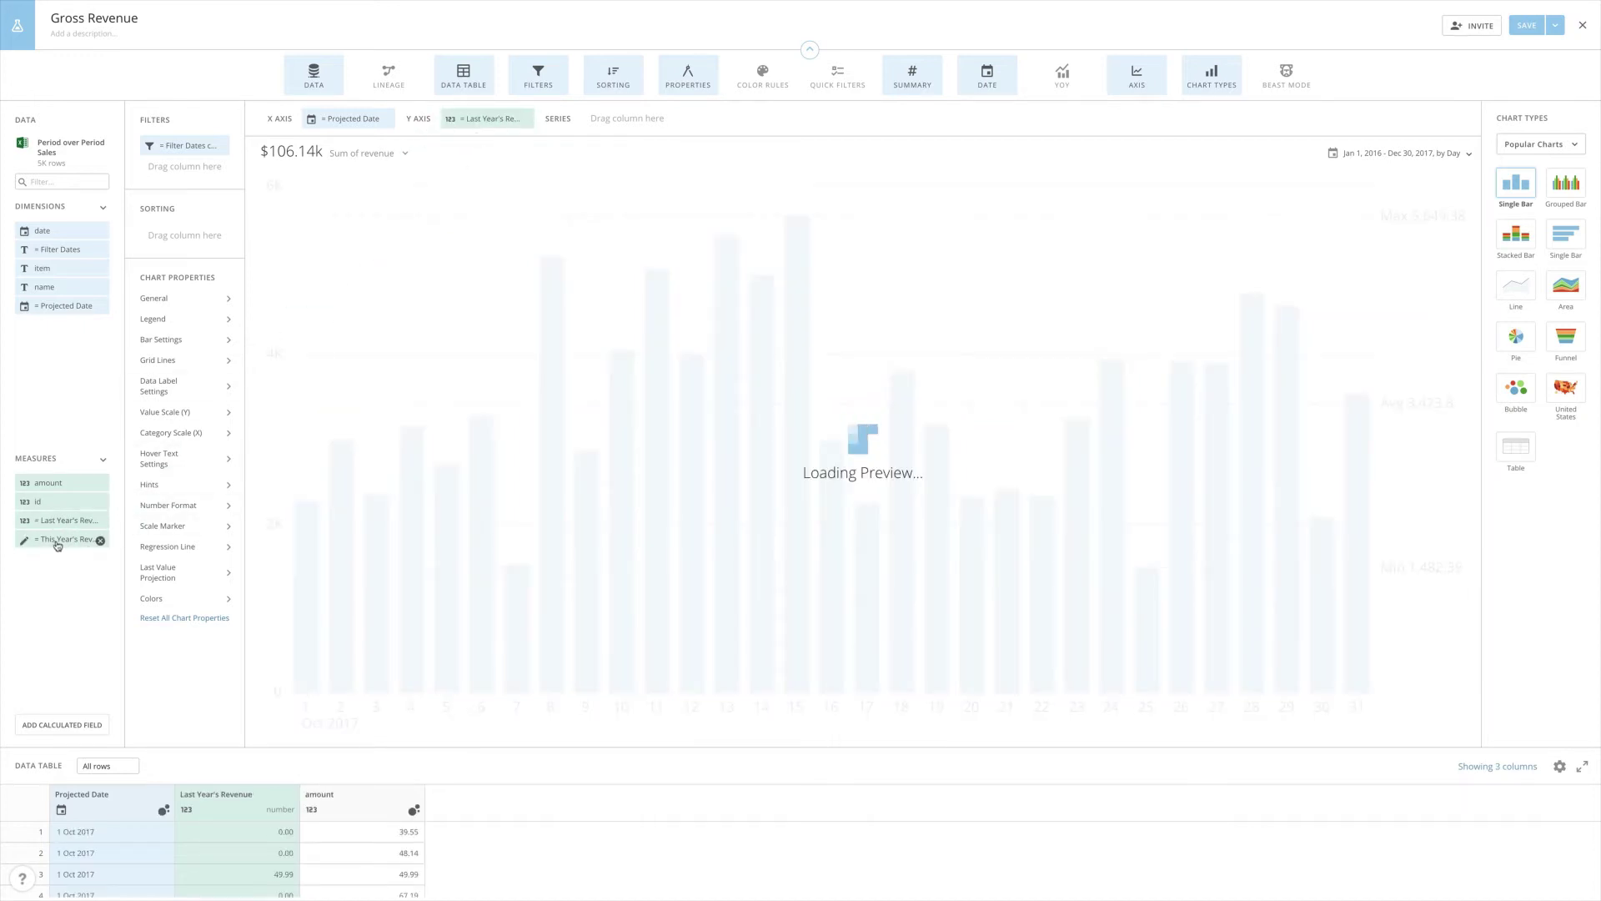
left_click_drag(52, 543, 627, 118)
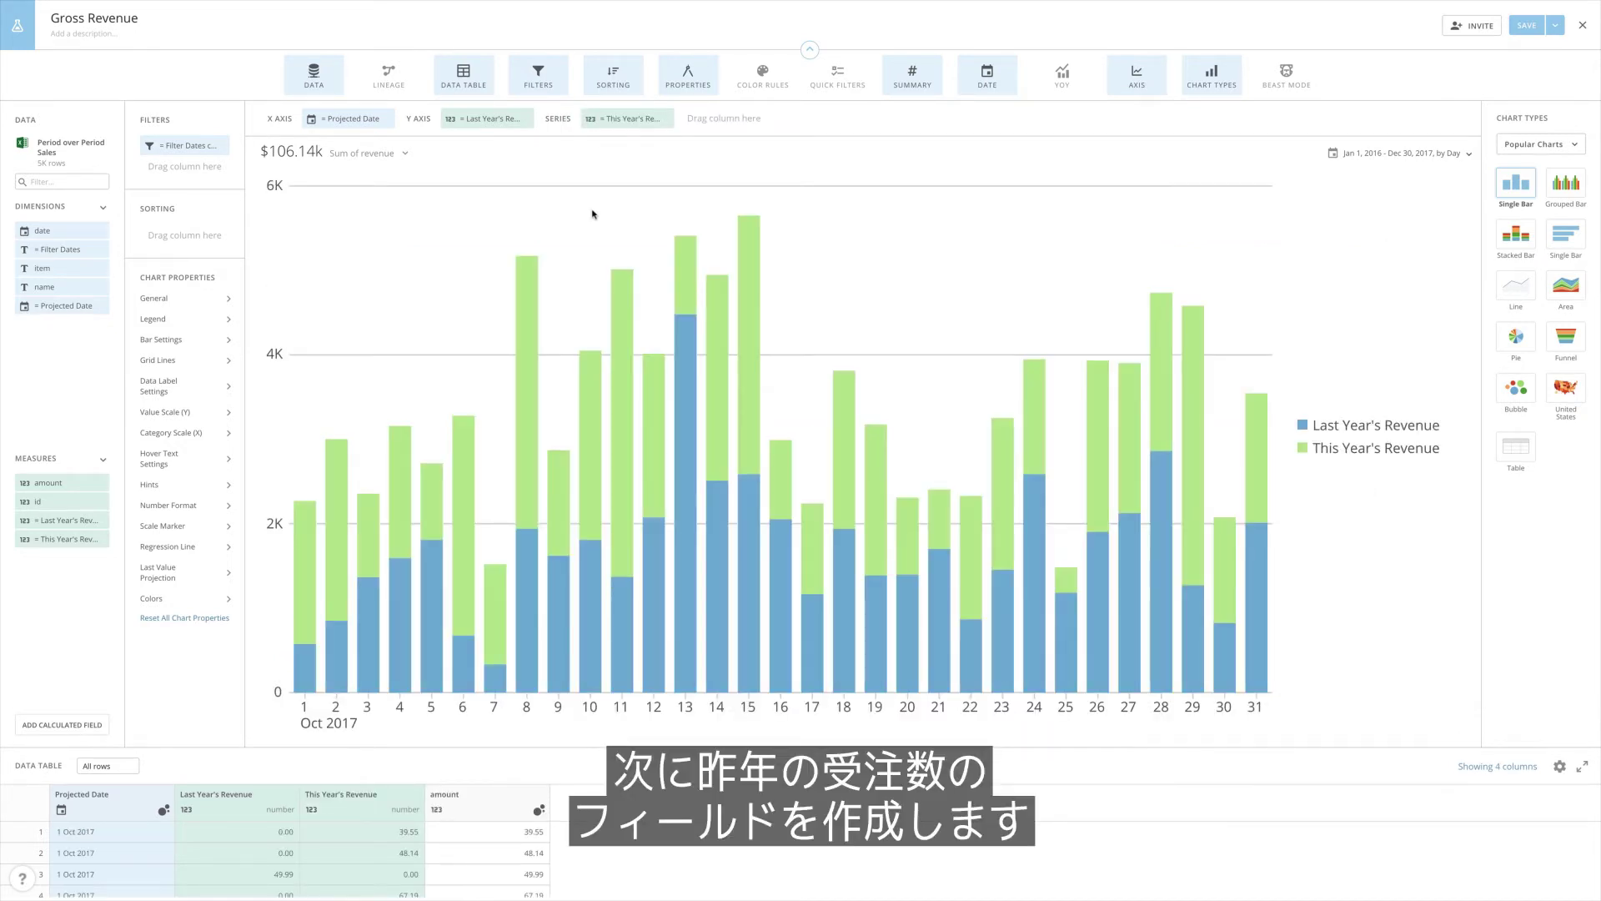
Add another calculated field and name it "Last Year's Orders"
left_click(79, 725)
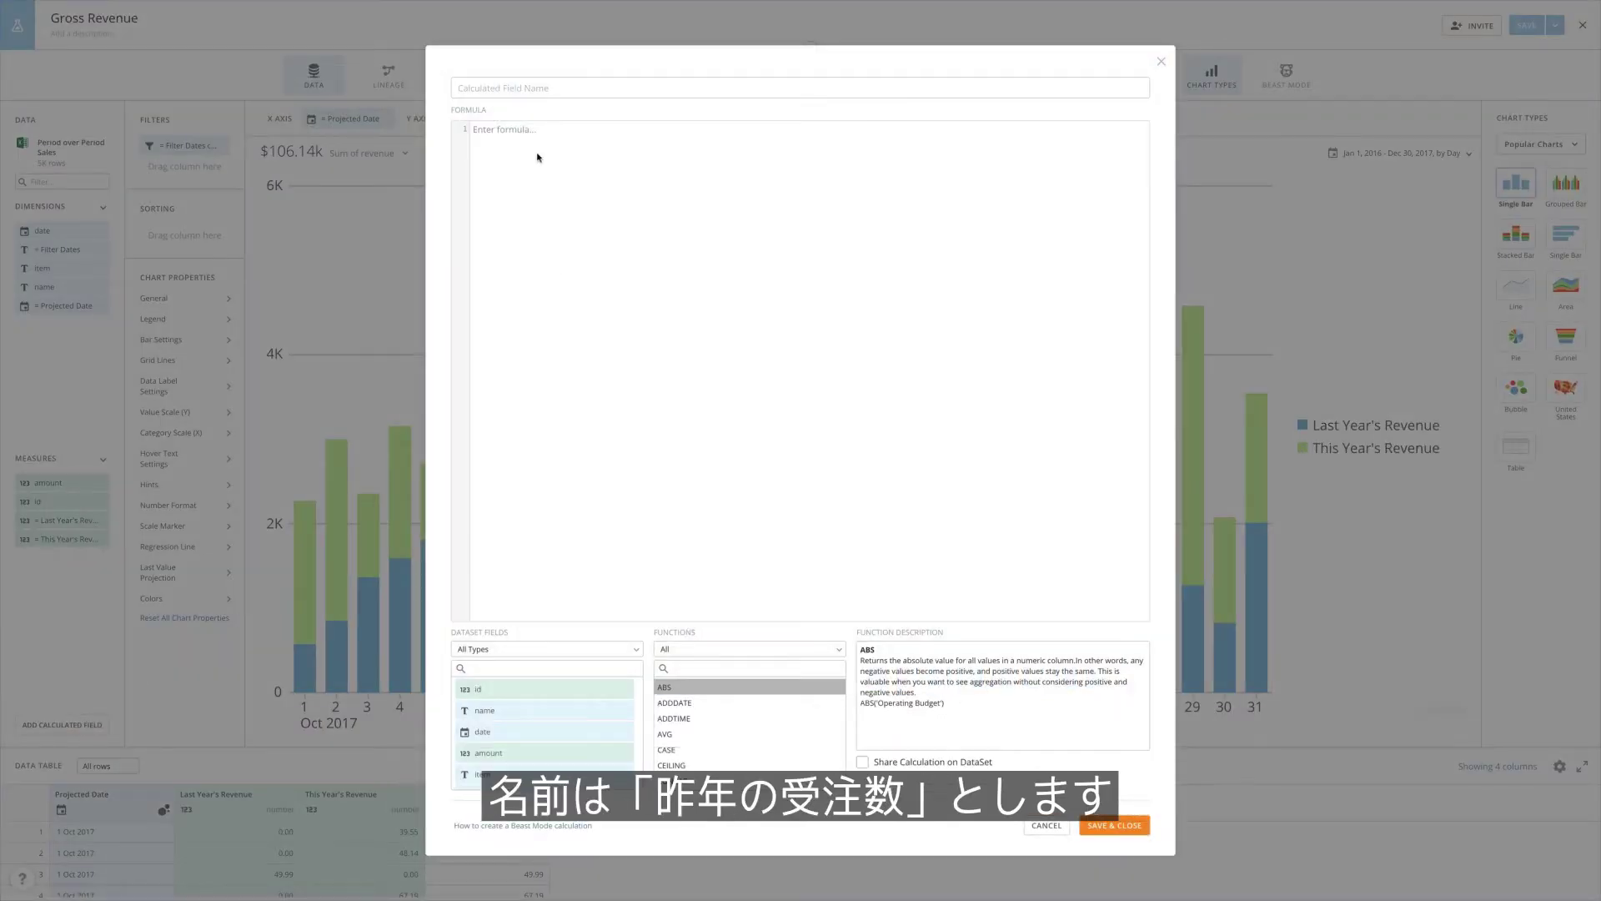
left_click(562, 89)
type("Last ")
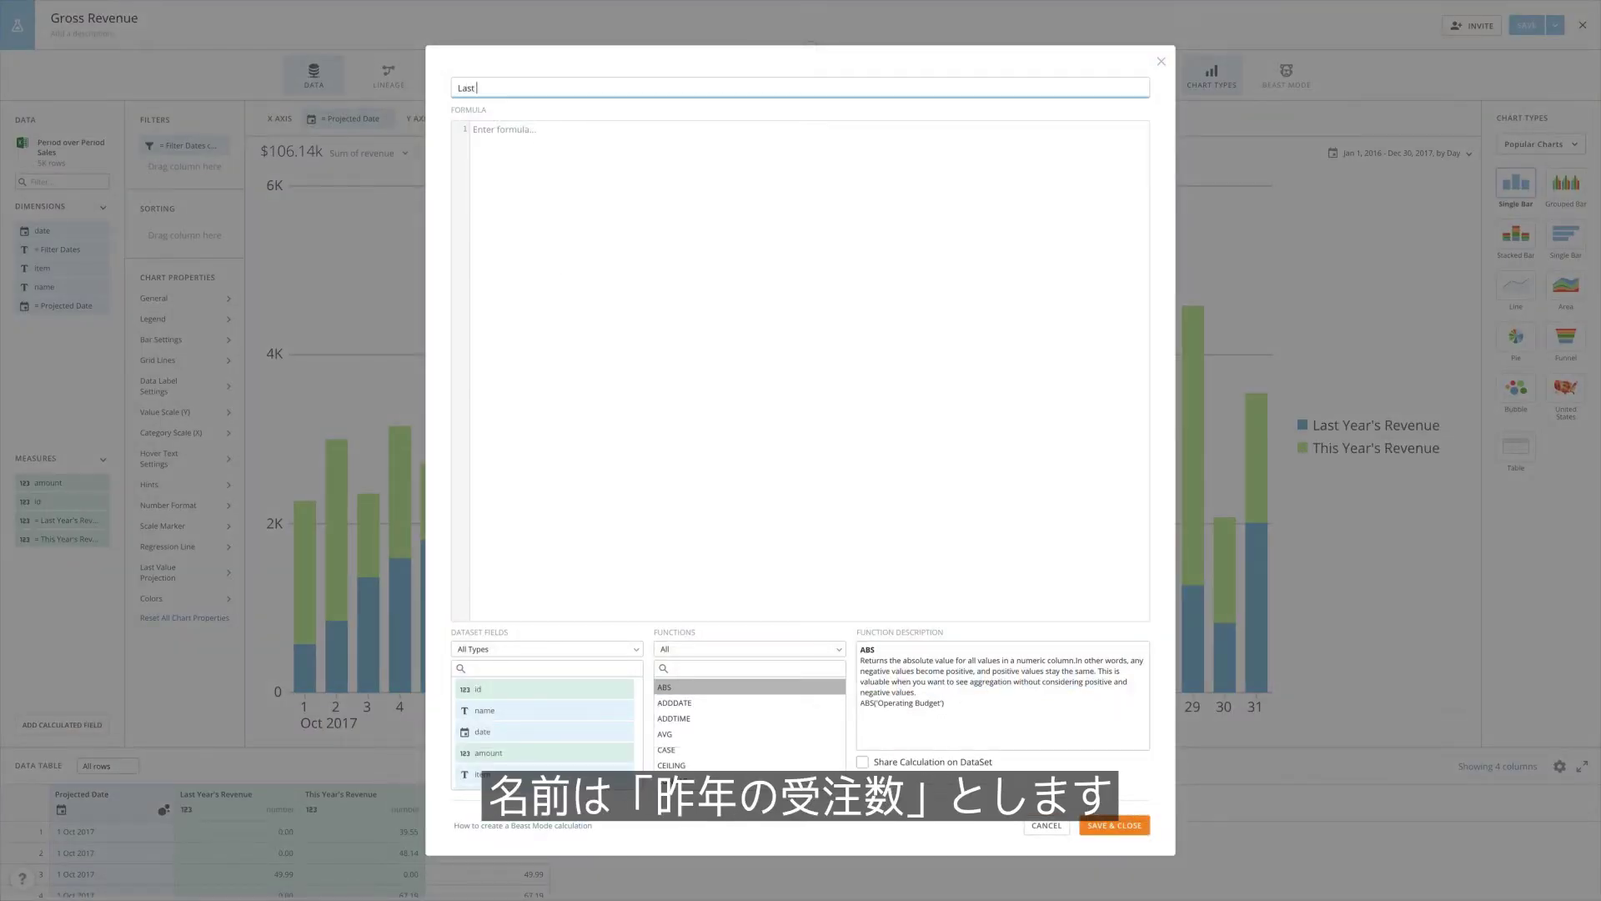
type("Year's Orders")
Start the Last Year's Orders formula with SUM(, CASE and the condition WHEN LAST_DAY(DATE_ADD(`date`, INTERVAL 52 WEEK))
left_click(560, 126)
type("SUM(   CASE     WHEN LAST")
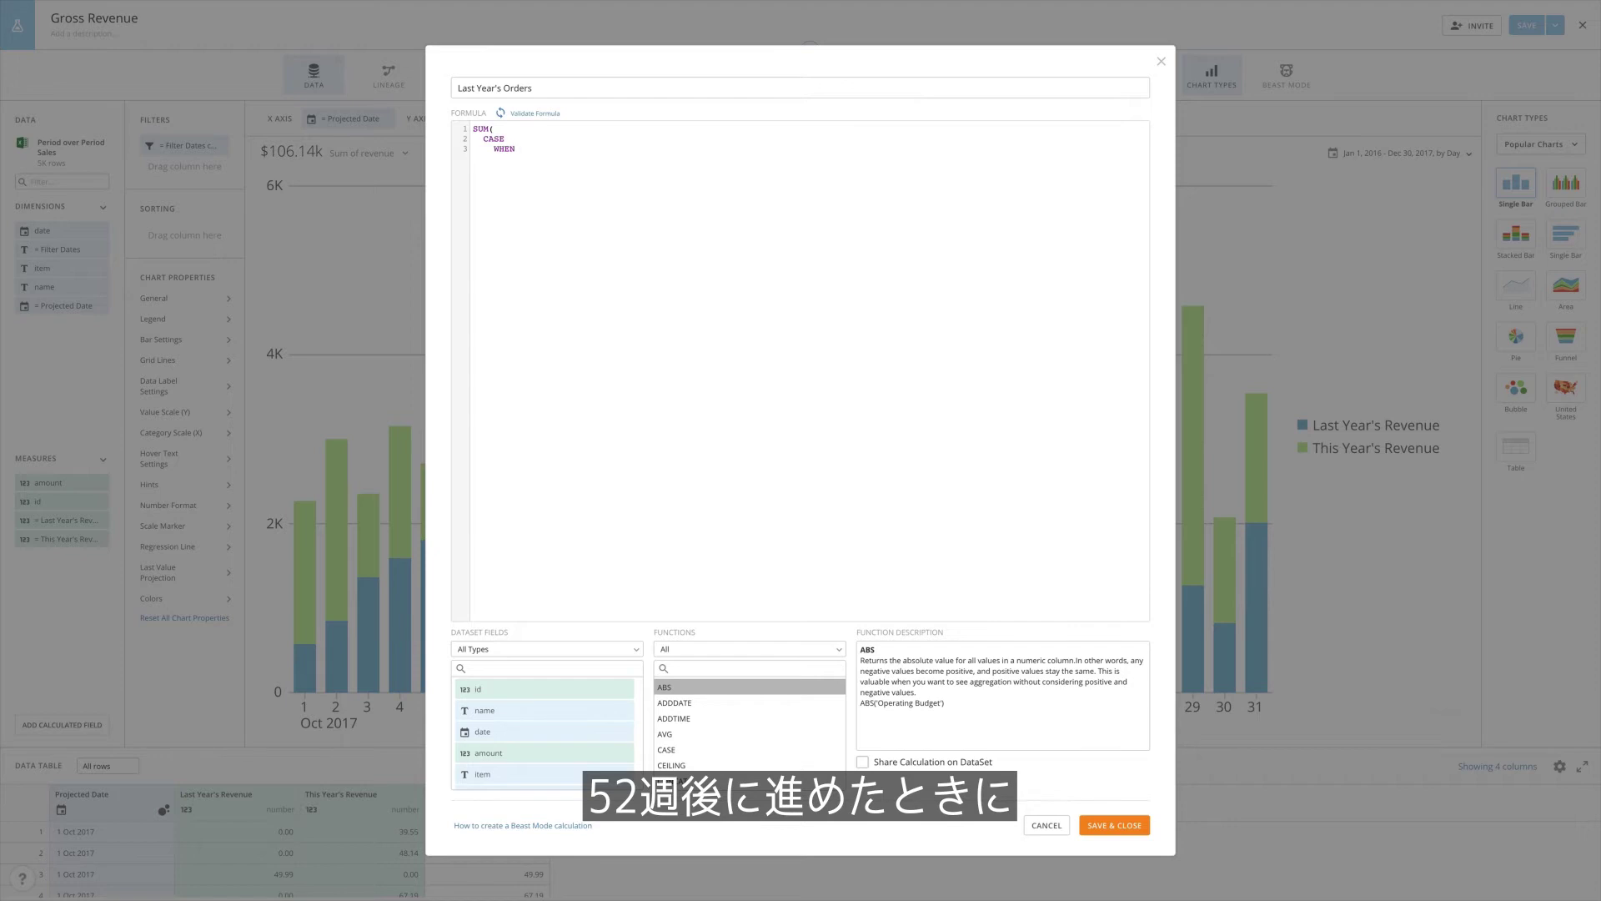
key("Return")
type("DATE_)")
key("Return")
type("`date`, INTERVAL 52")
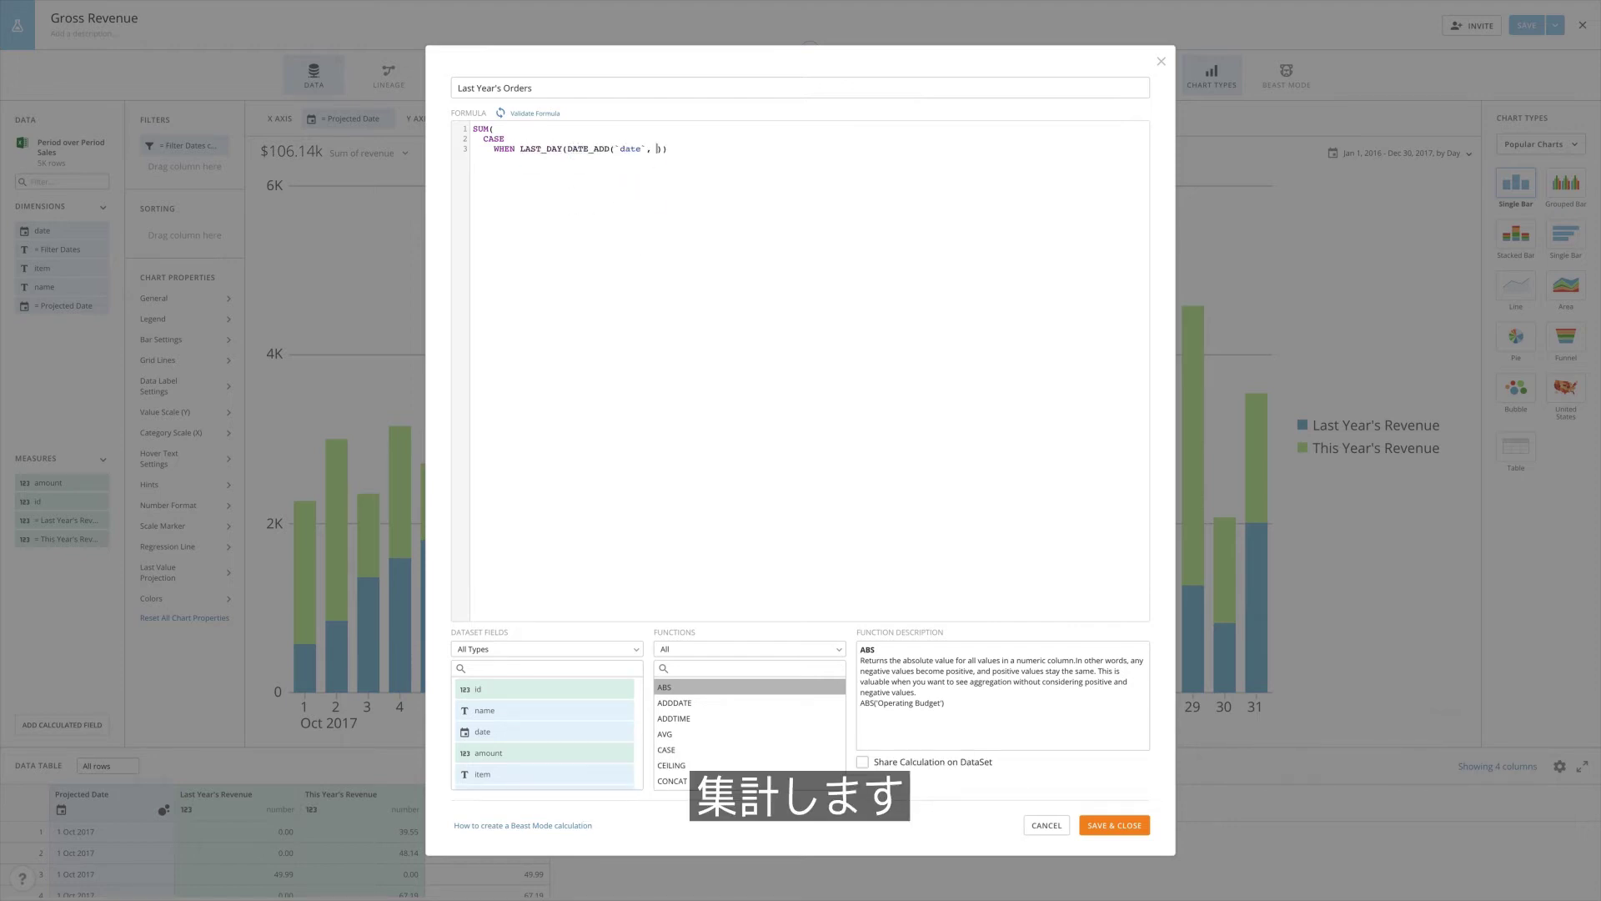
type(" WEEK")
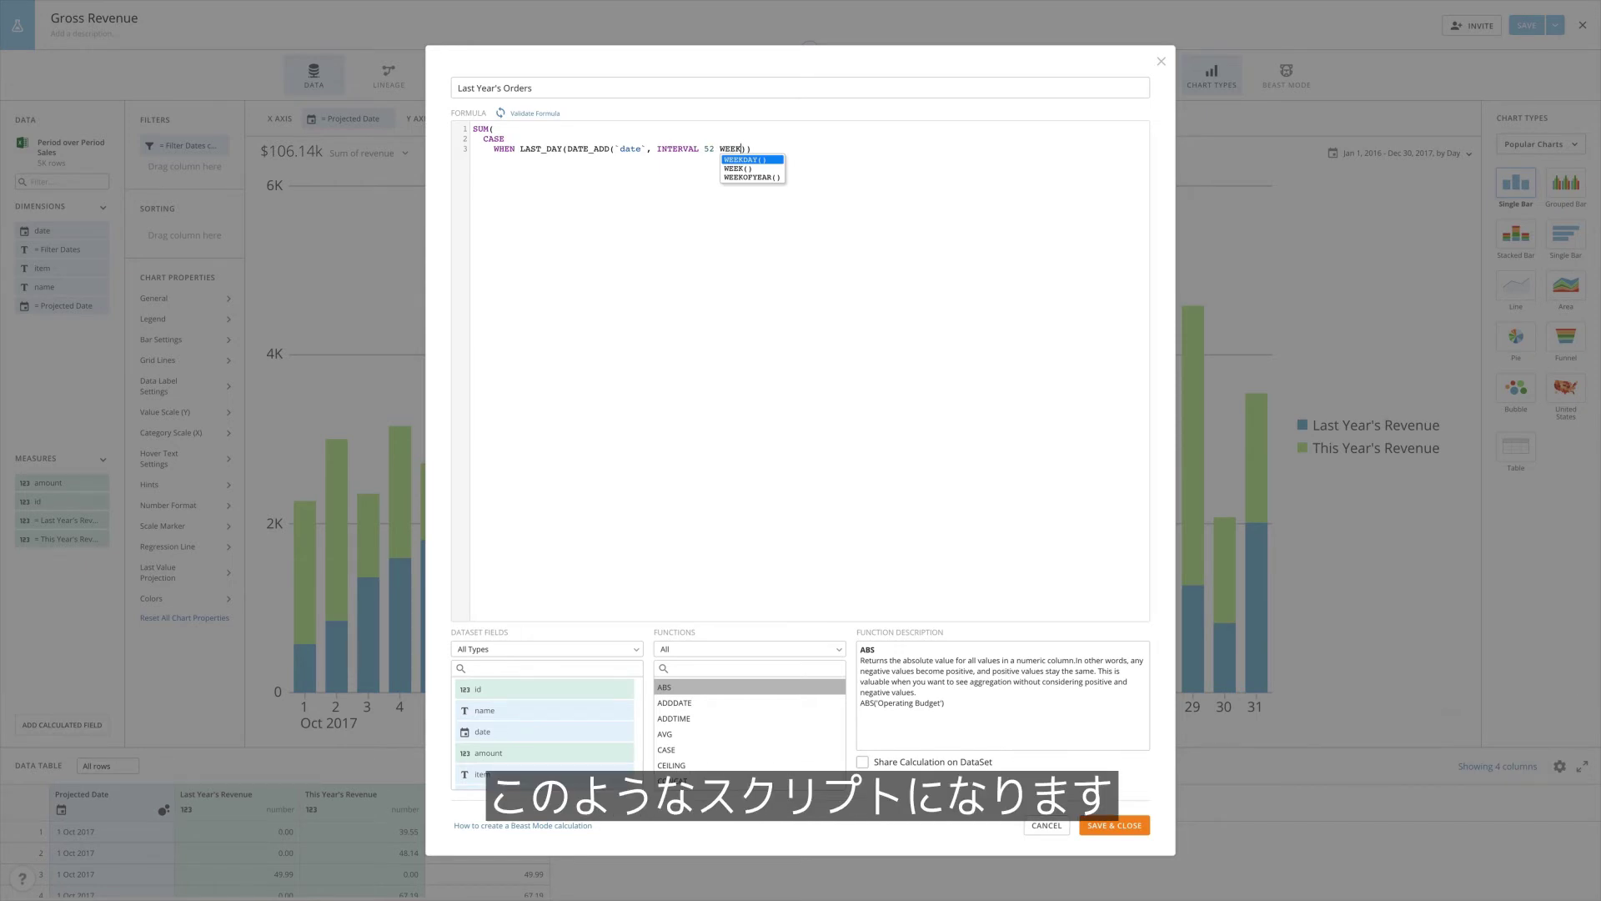
key("End")
Complete the Last Year's Orders formula with = LAST_DAY(CURRENT_DATE()) THEN 1 ELSE 0 END), and validate and save it
type("= LAST")
key("Return")
type("d")
key("Return")
type("THEN 1     ")
type("ELSE 0   ")
type("END")
key("Return")
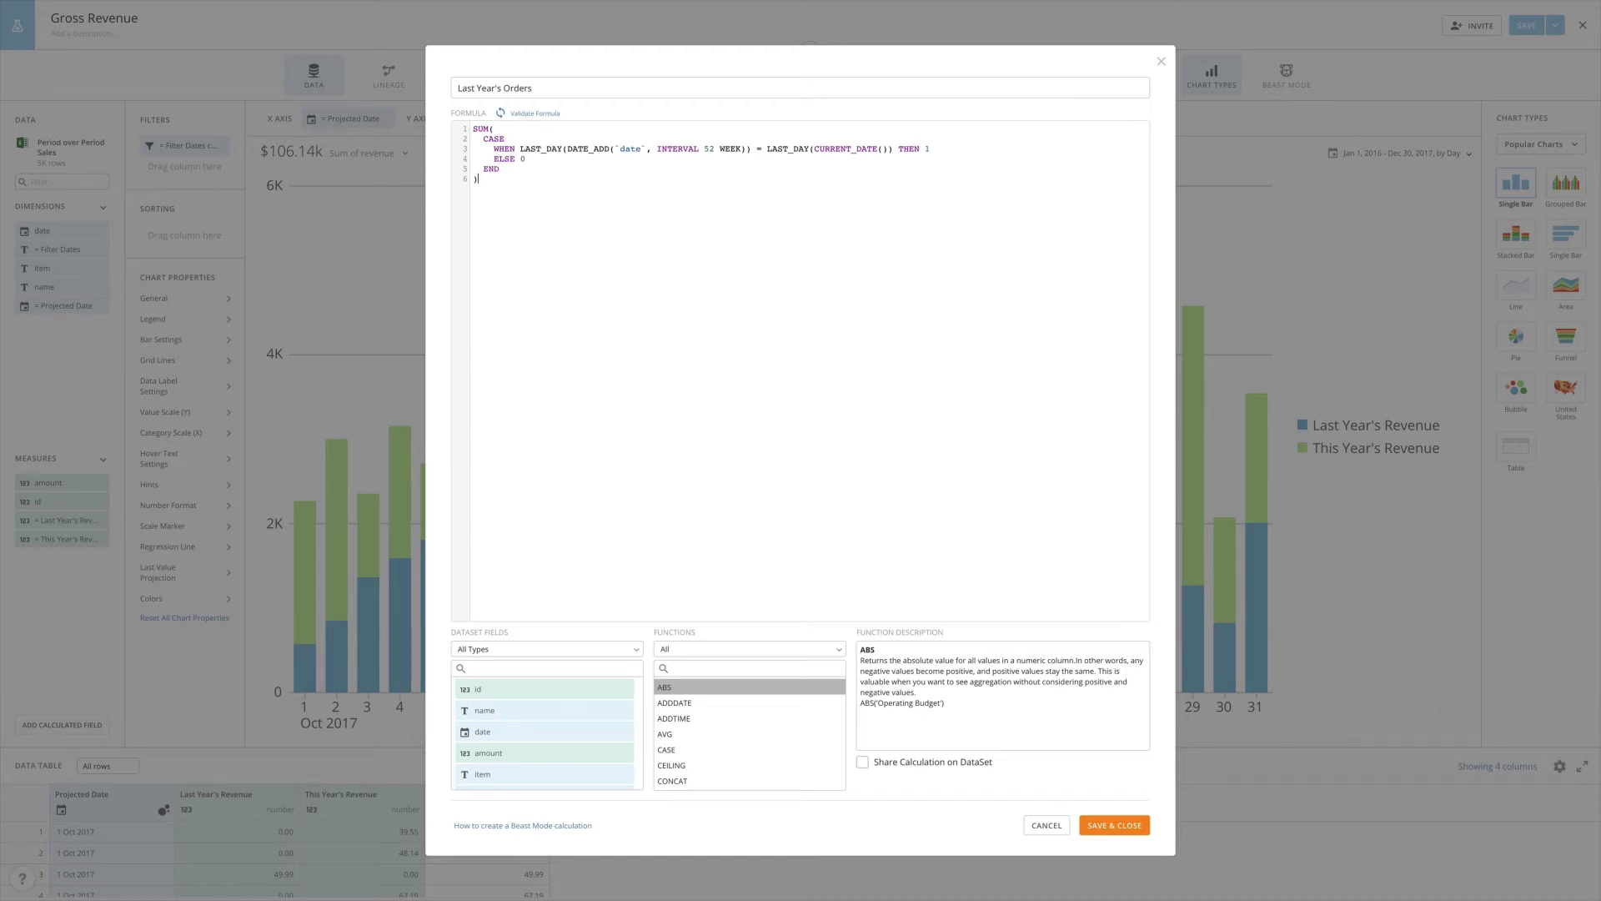
left_click(537, 114)
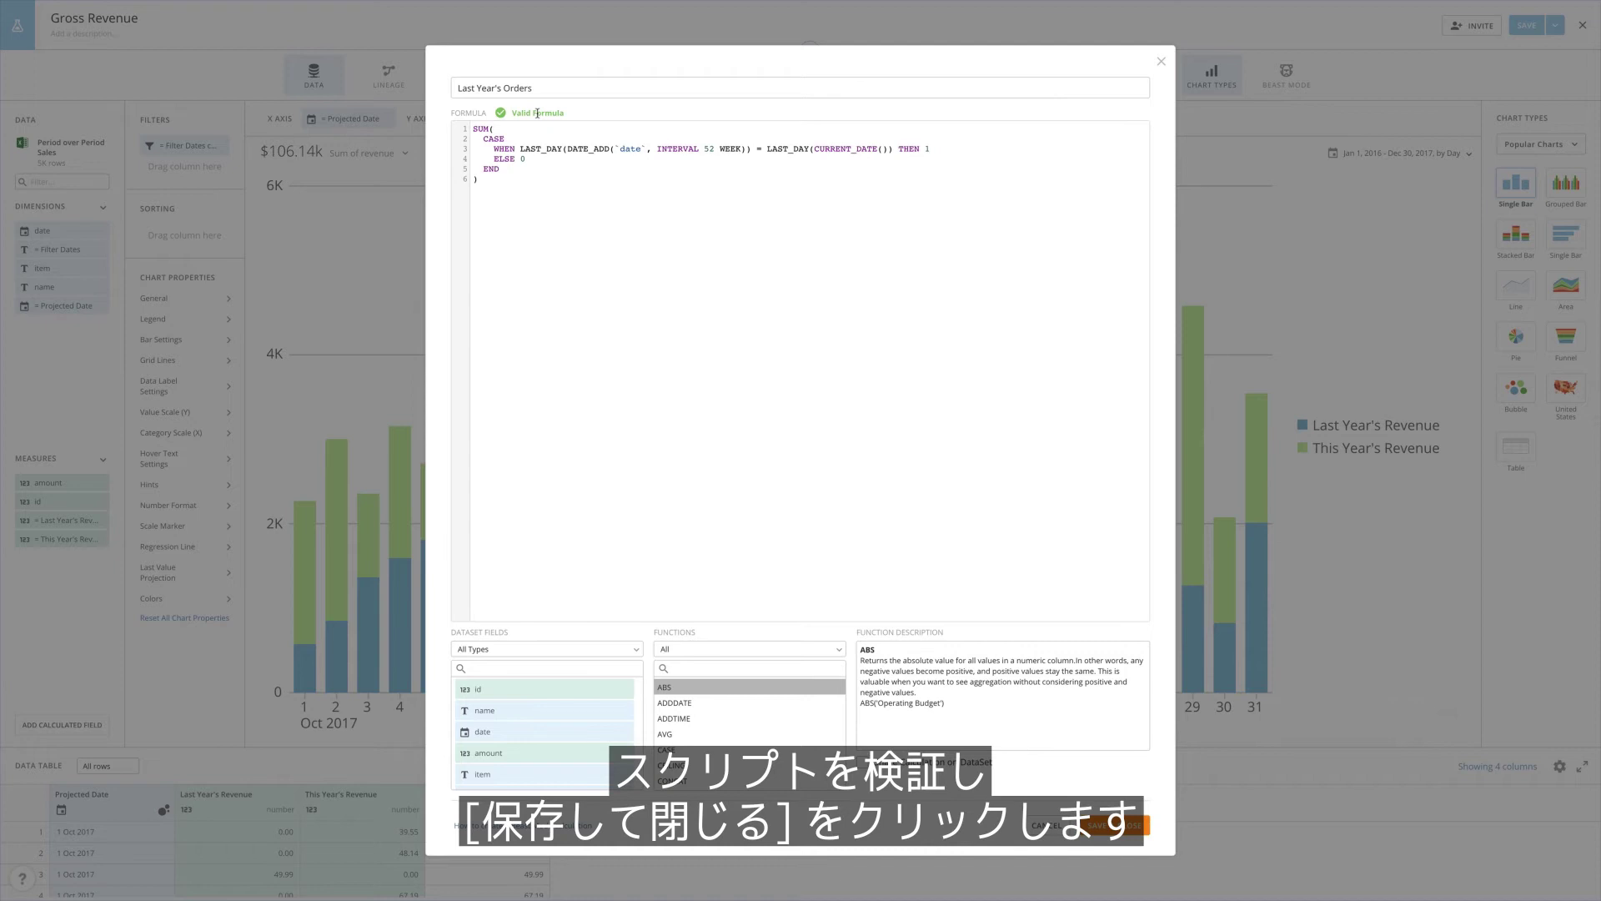
left_click(1109, 826)
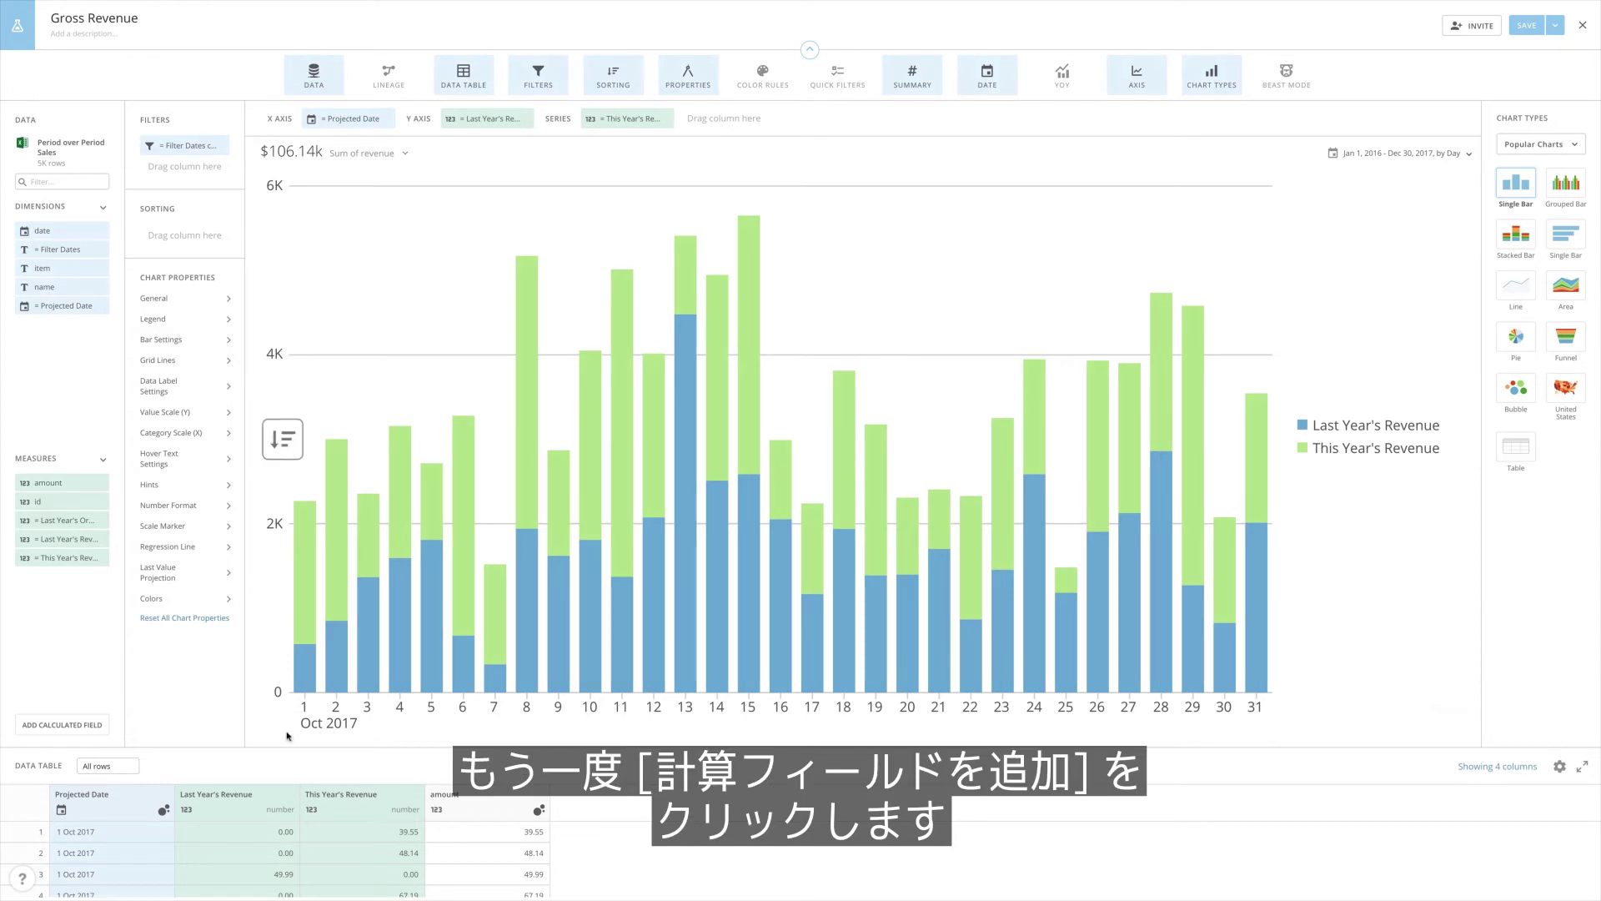
Add another calculated field and name it "This Year's Orders"
left_click(53, 725)
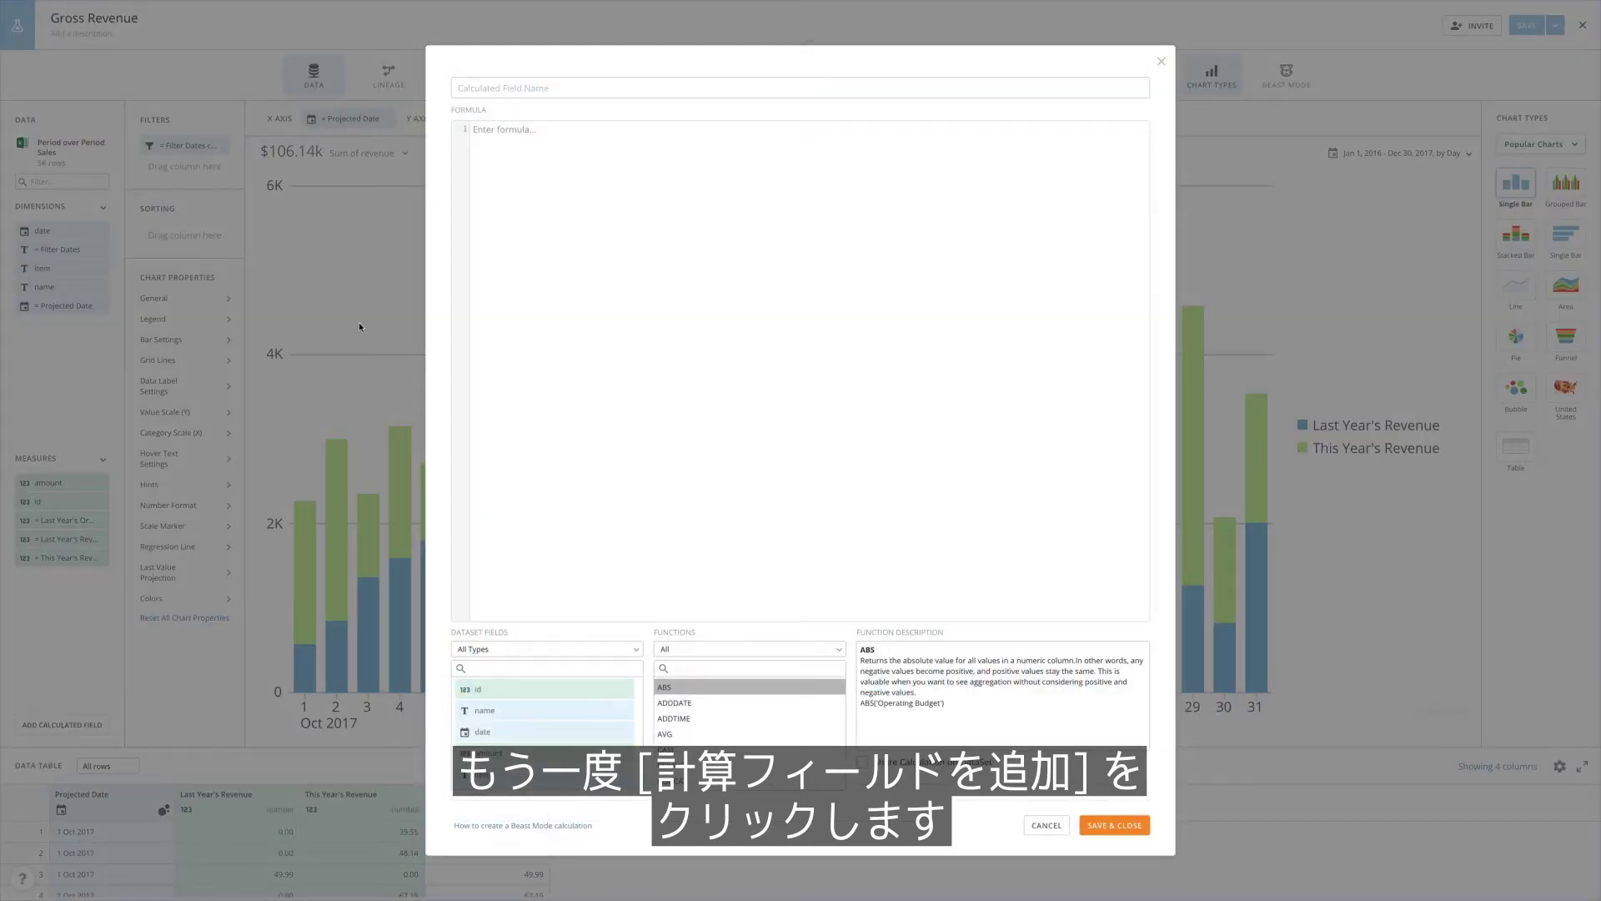
left_click(615, 87)
type("This Year's Orders")
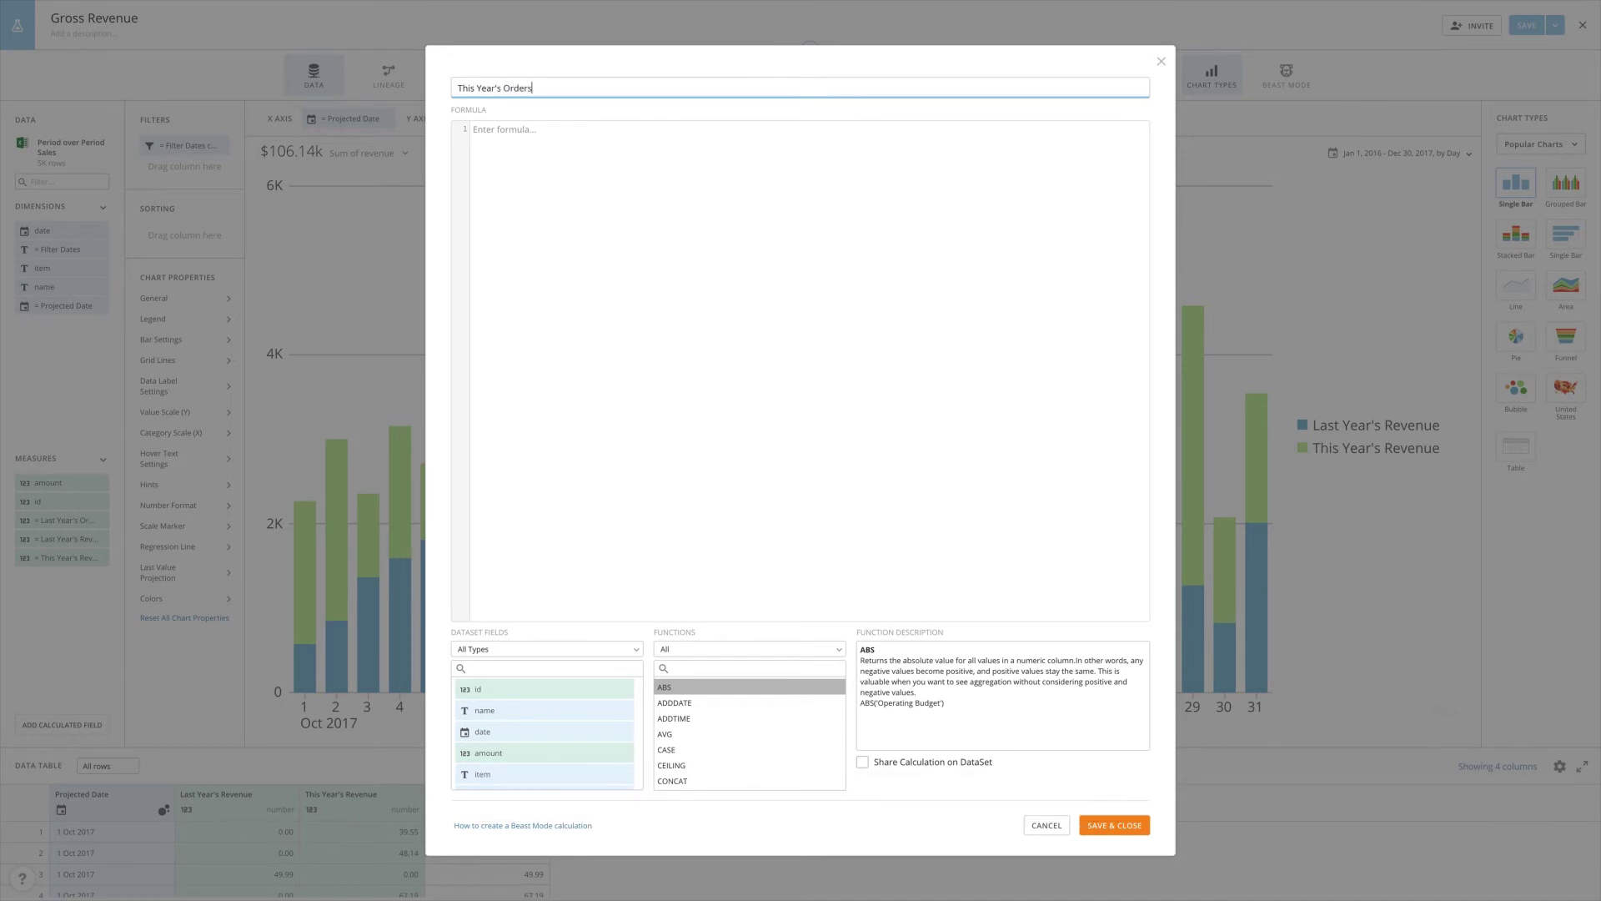
Start the This Year's Orders formula with SUM(, CASE and the condition WHEN LAST_DAY(`date`)
left_click(639, 150)
type("SUM(   ")
type("CASE")
key("Return")
type("WHEN ")
type("LAST_DAY(`date`) ")
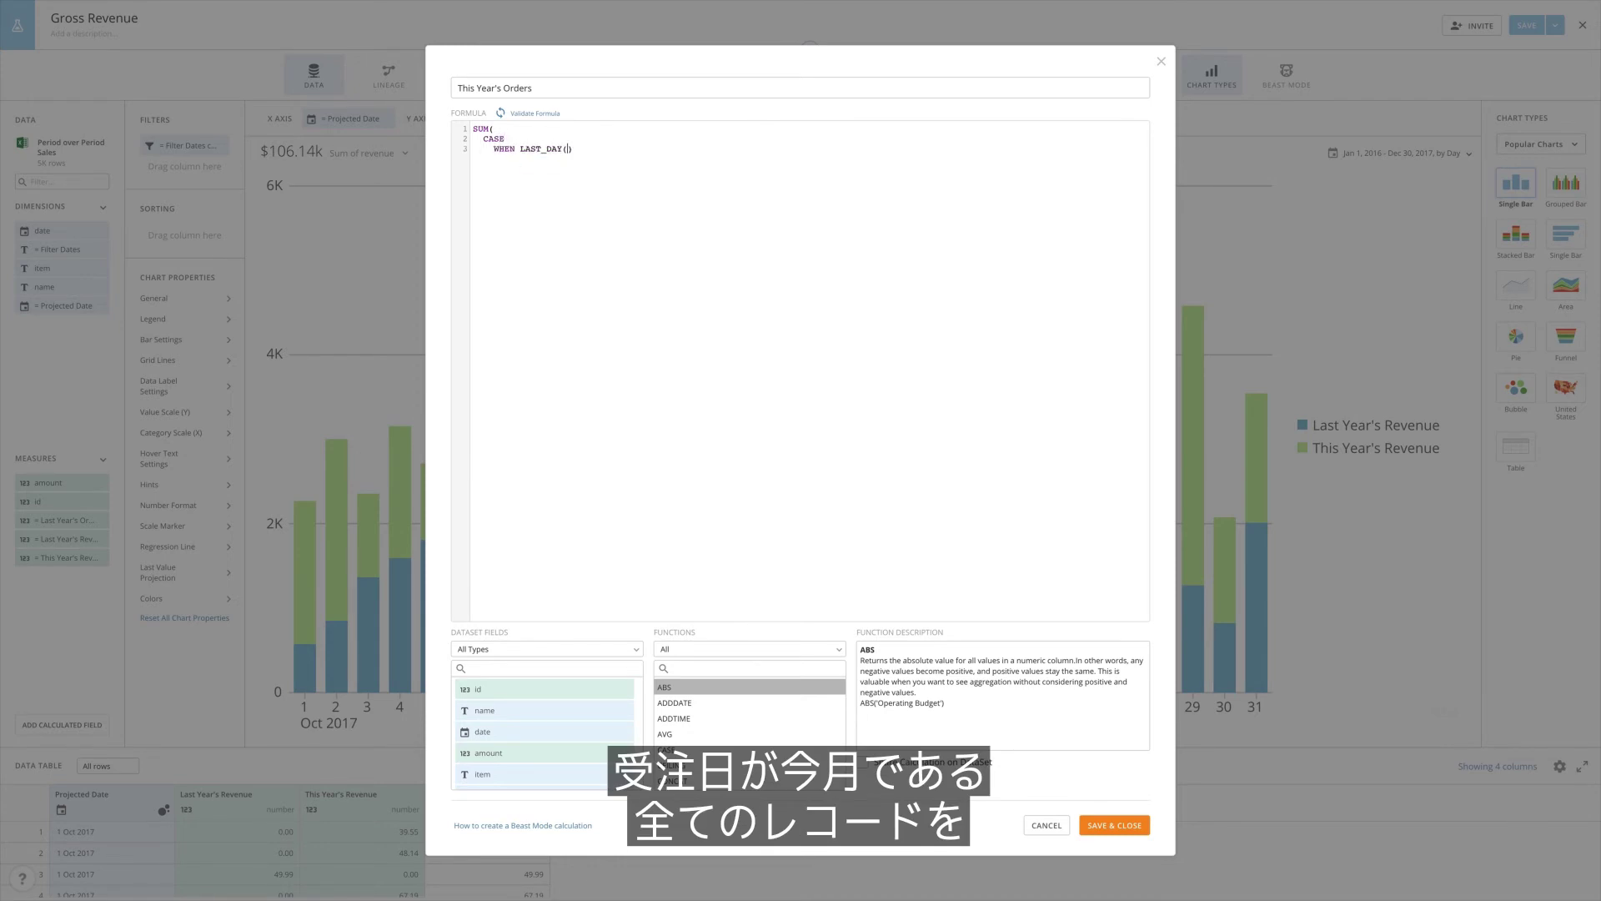
Complete the This Year's Orders formula with = LAST_DAY(CURRENT_DATE()) THEN 1 ELSE 0 END), and validate and save it
type("= LAST")
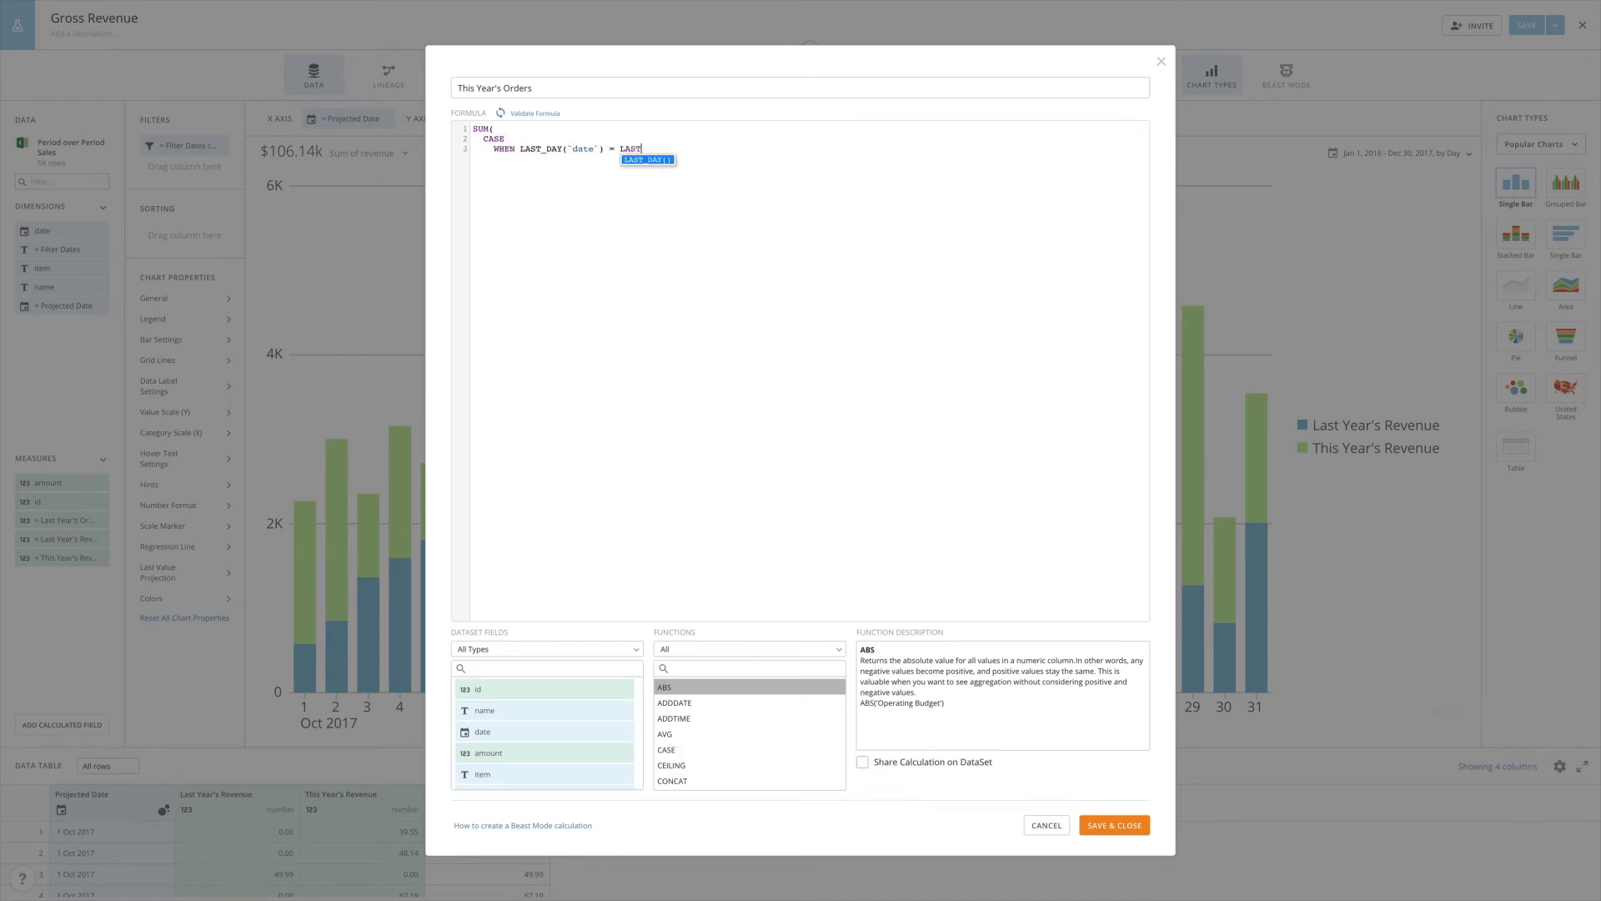
type("_DAY(CURRENT_DATE()) THEN 1     ")
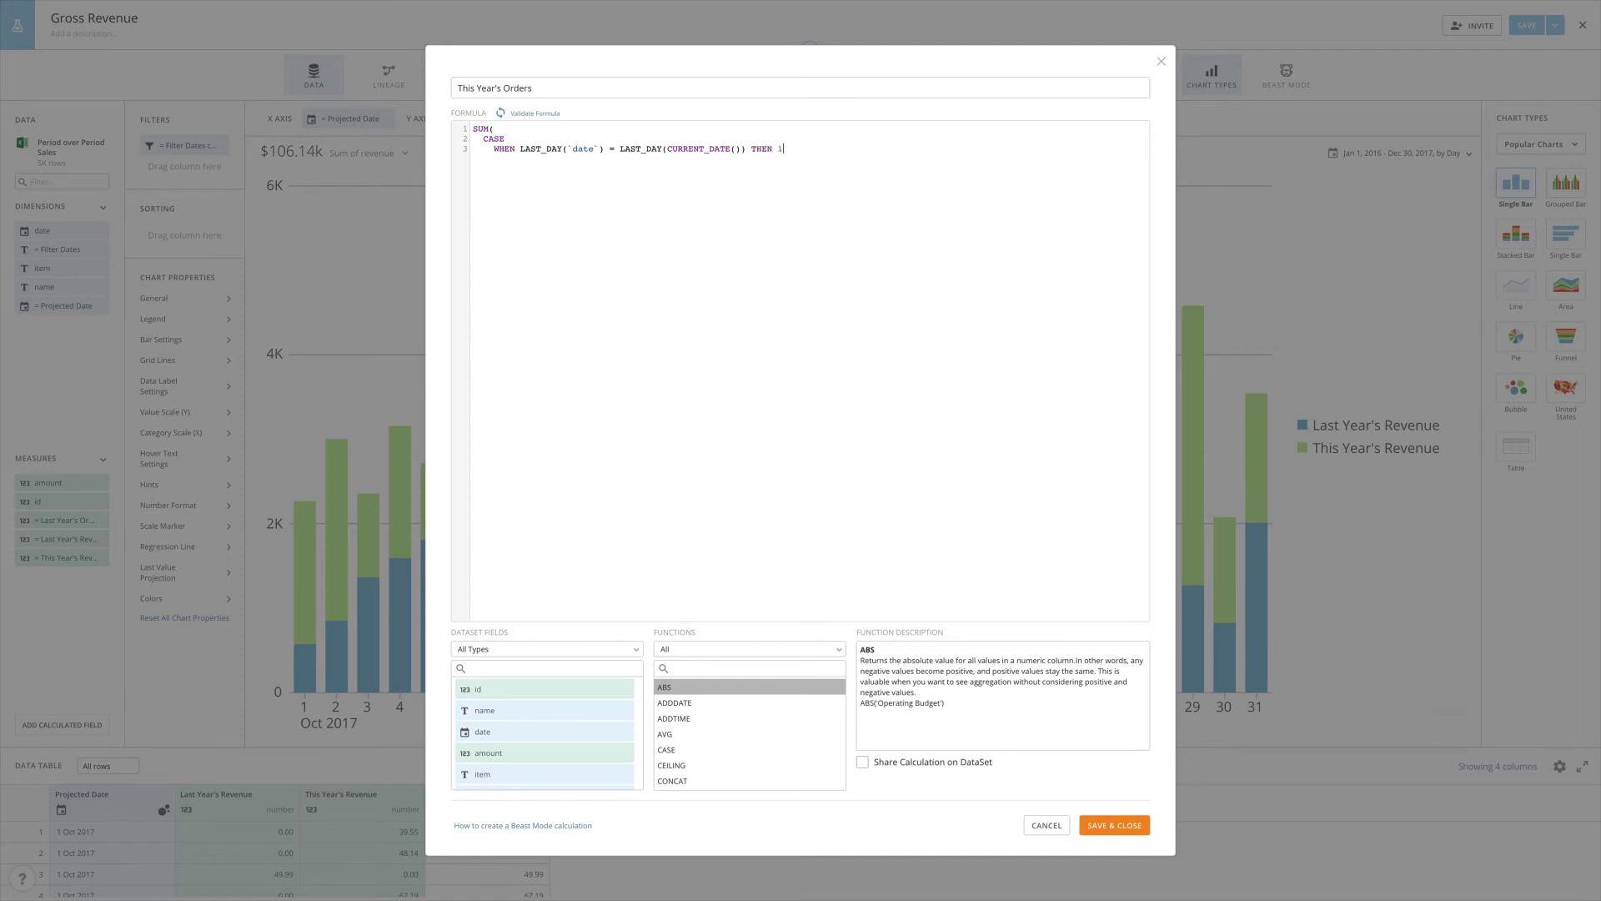
type("ELSE 0   ")
type("END")
key("Return")
left_click(550, 113)
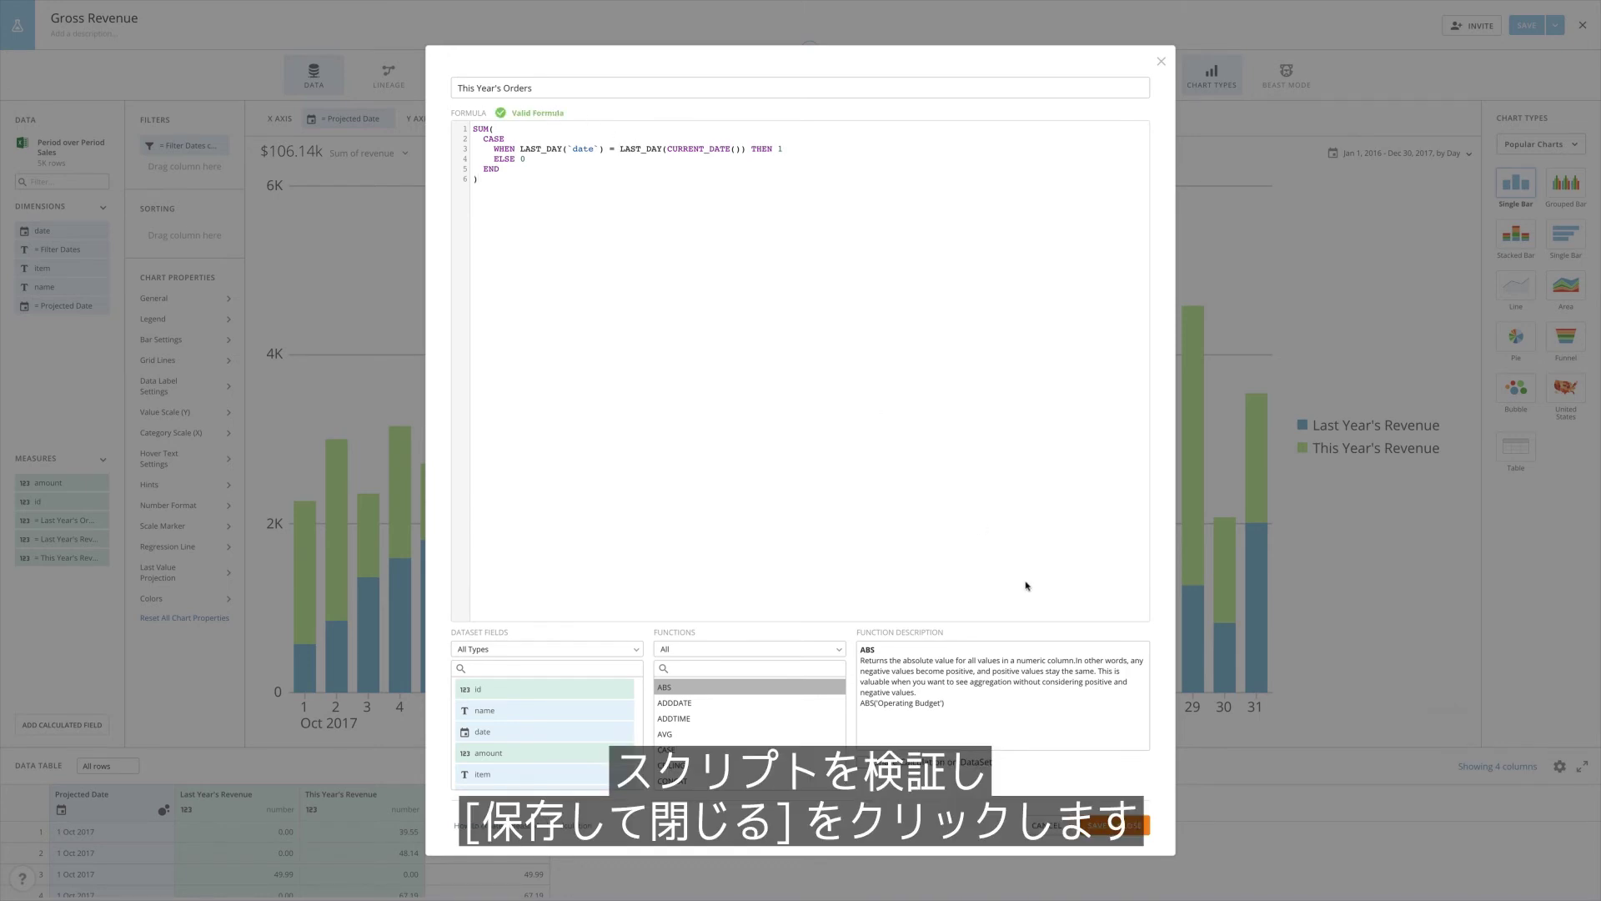
left_click(1117, 825)
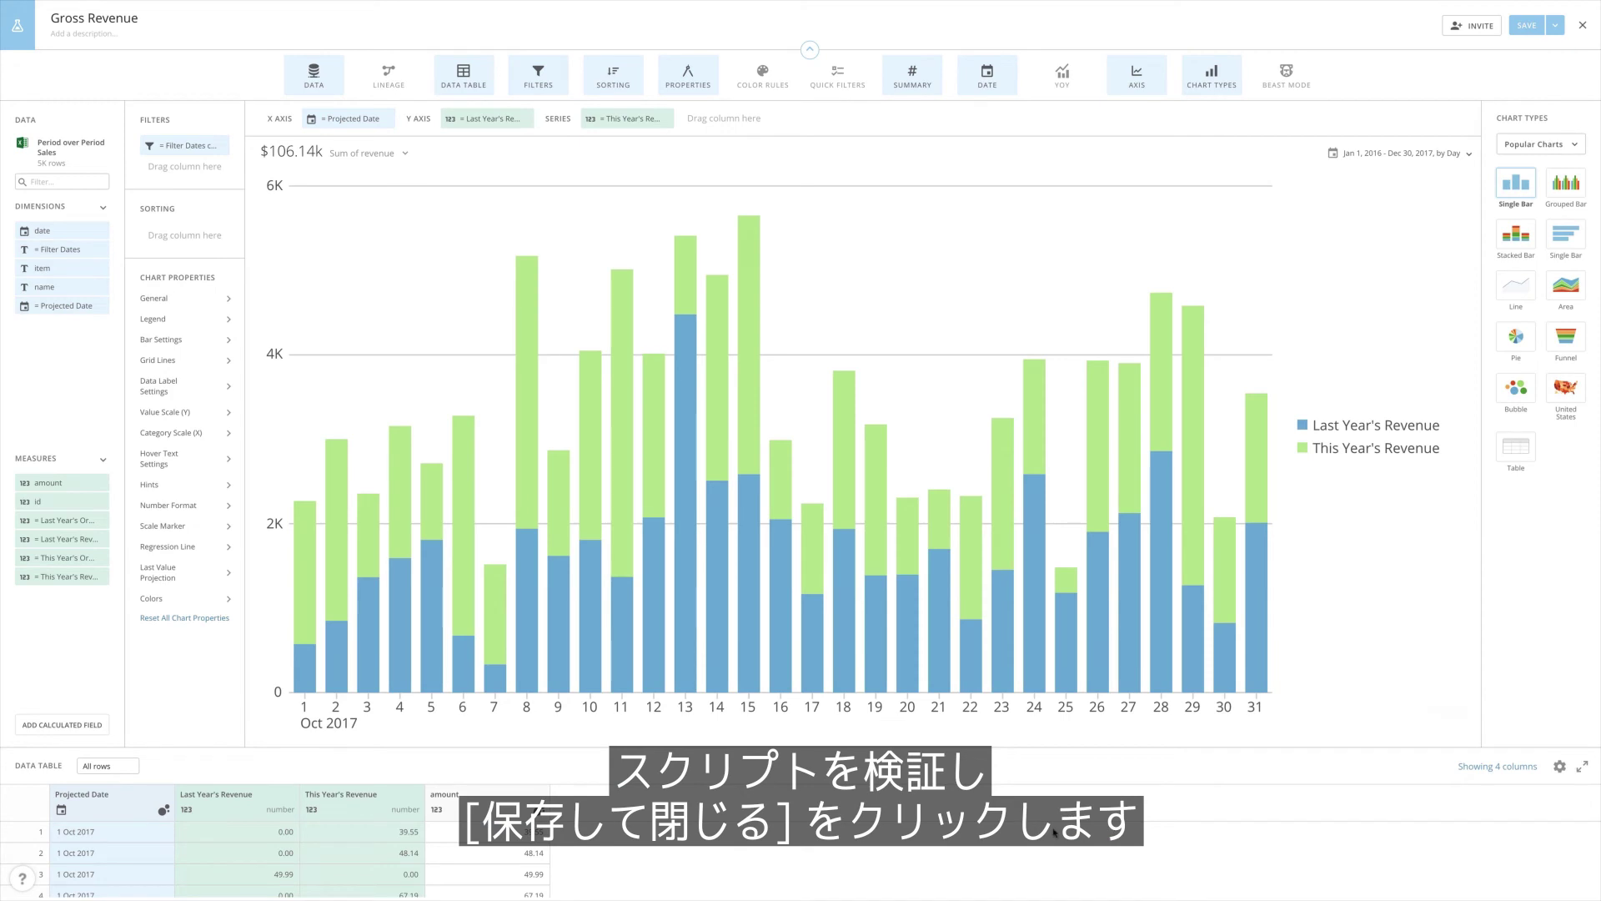
Add Last Year's Orders and This Year's Orders to the chart's series and change the chart type to the vertical Line + Grouped Bar
left_click_drag(61, 526, 722, 119)
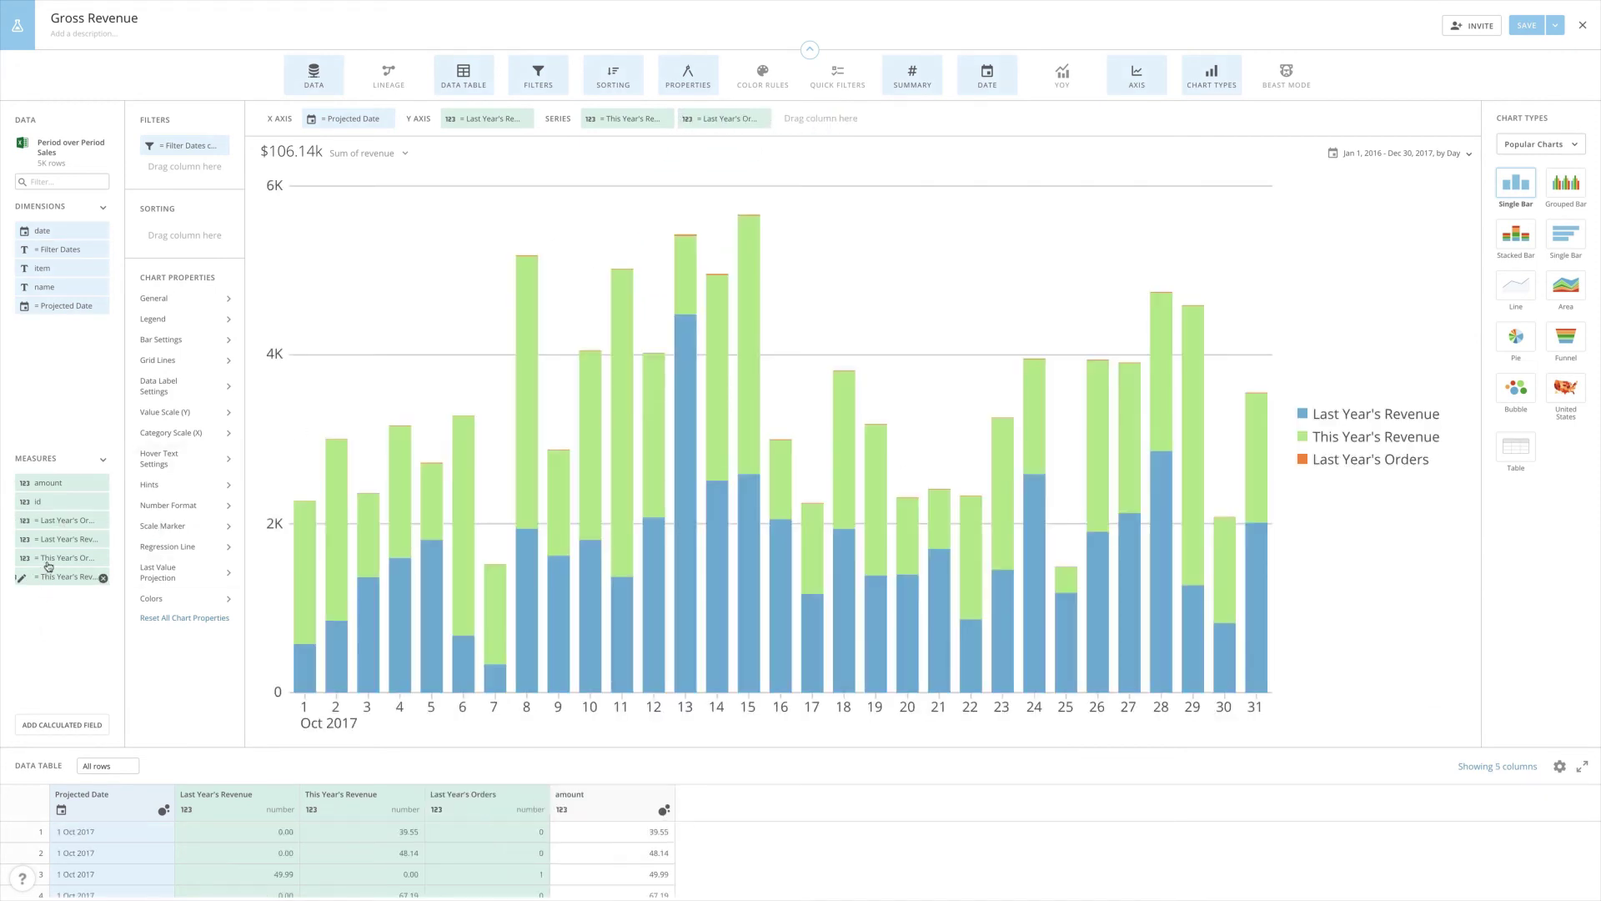
left_click_drag(100, 558, 825, 121)
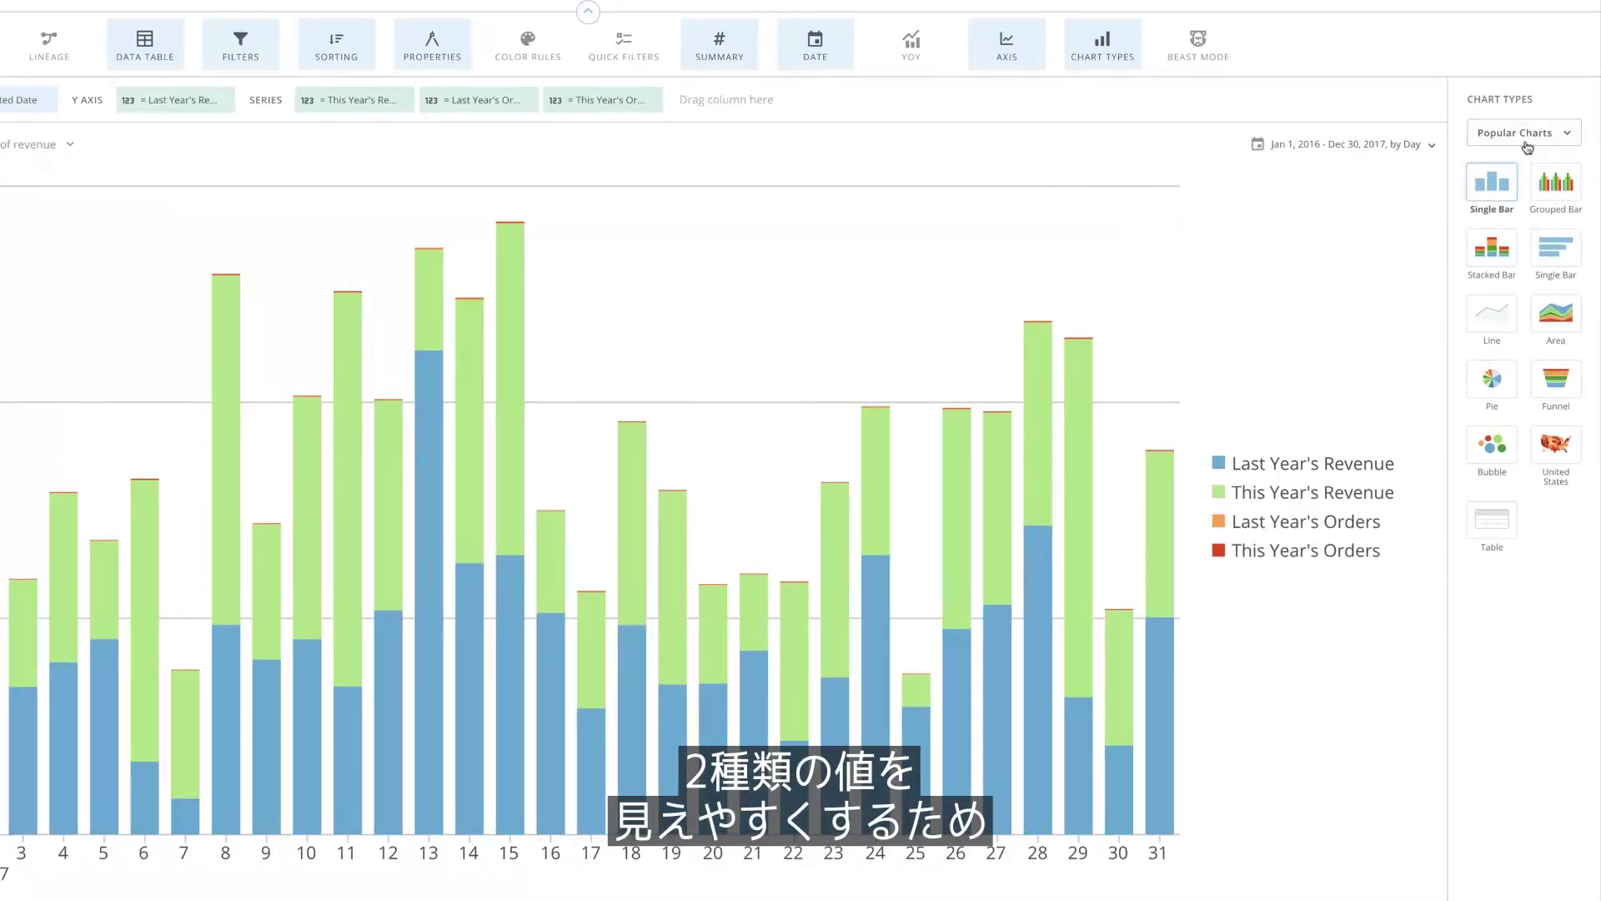
left_click(1540, 148)
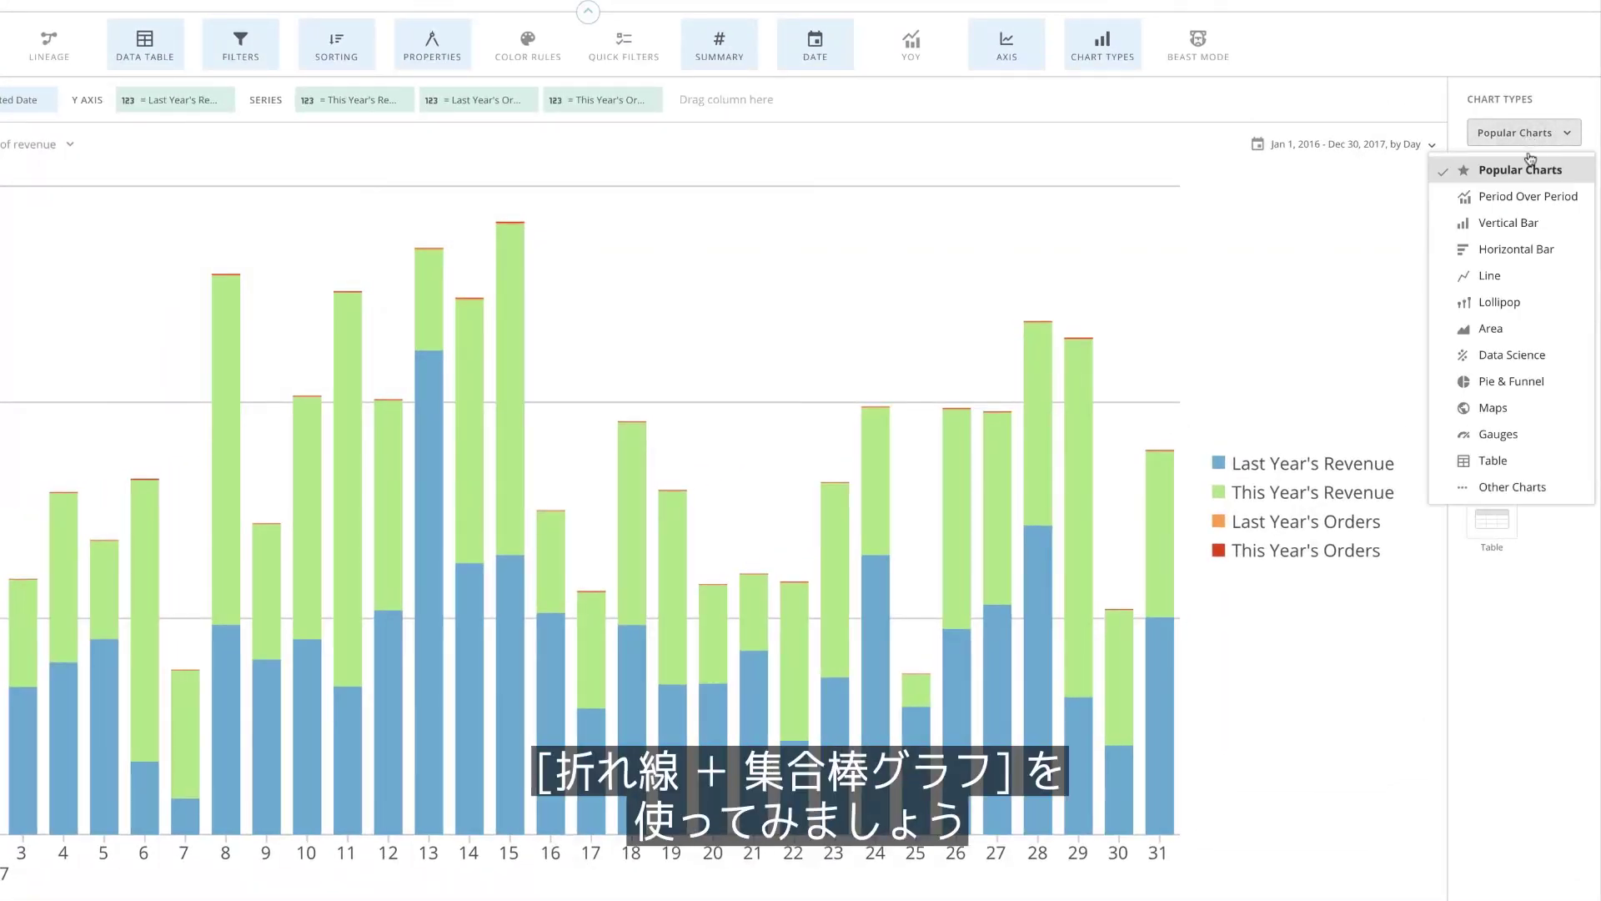
left_click(1516, 222)
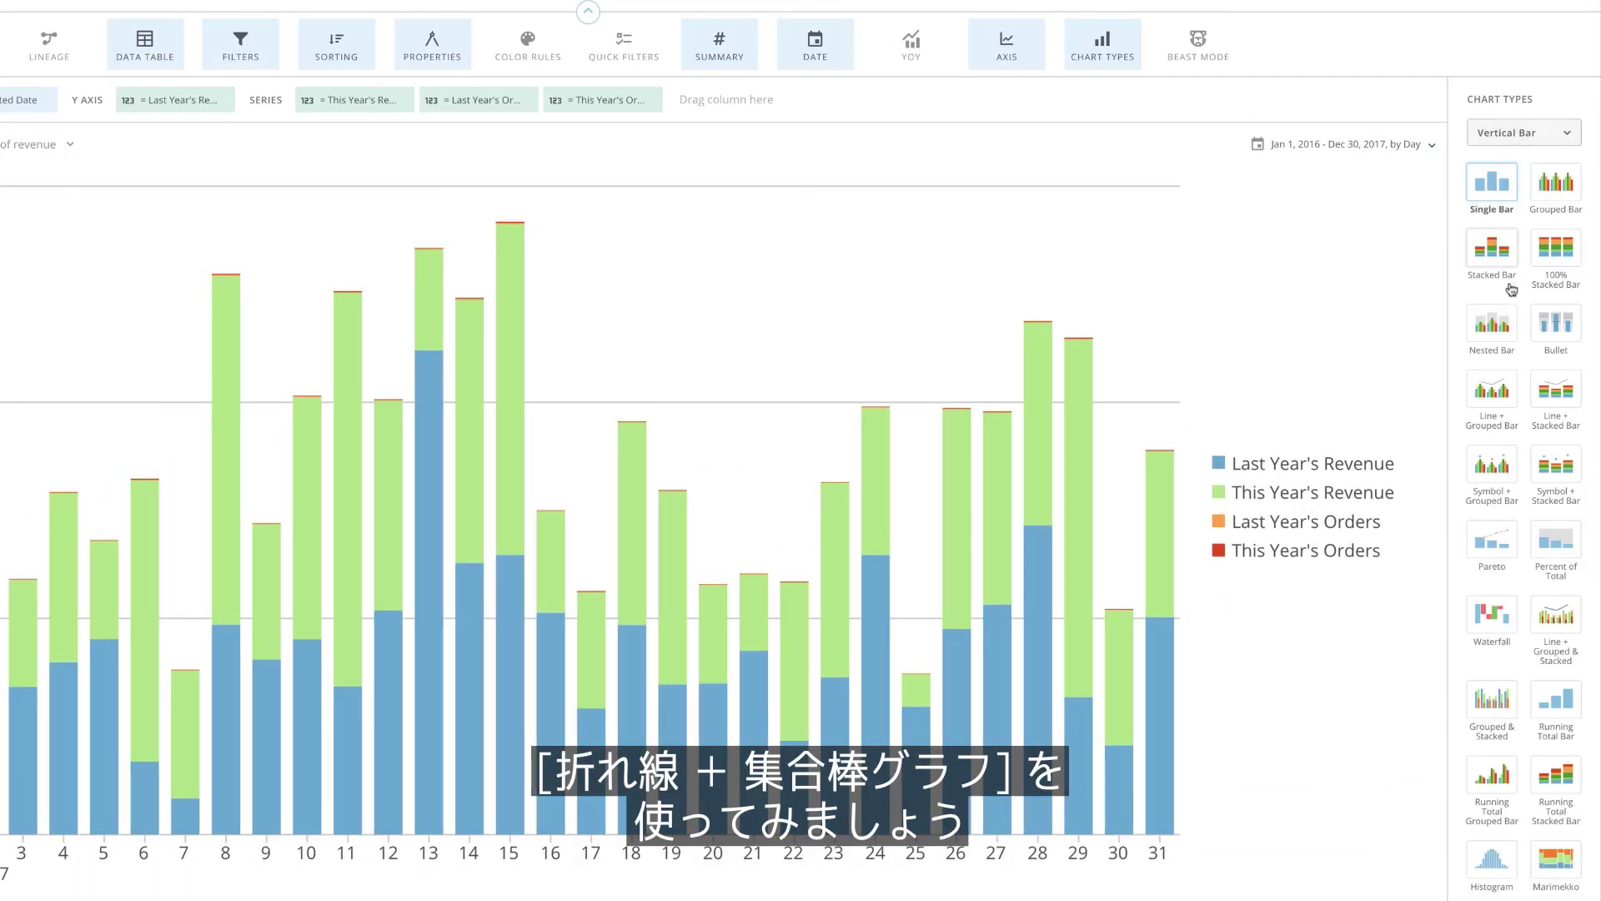
left_click(1492, 389)
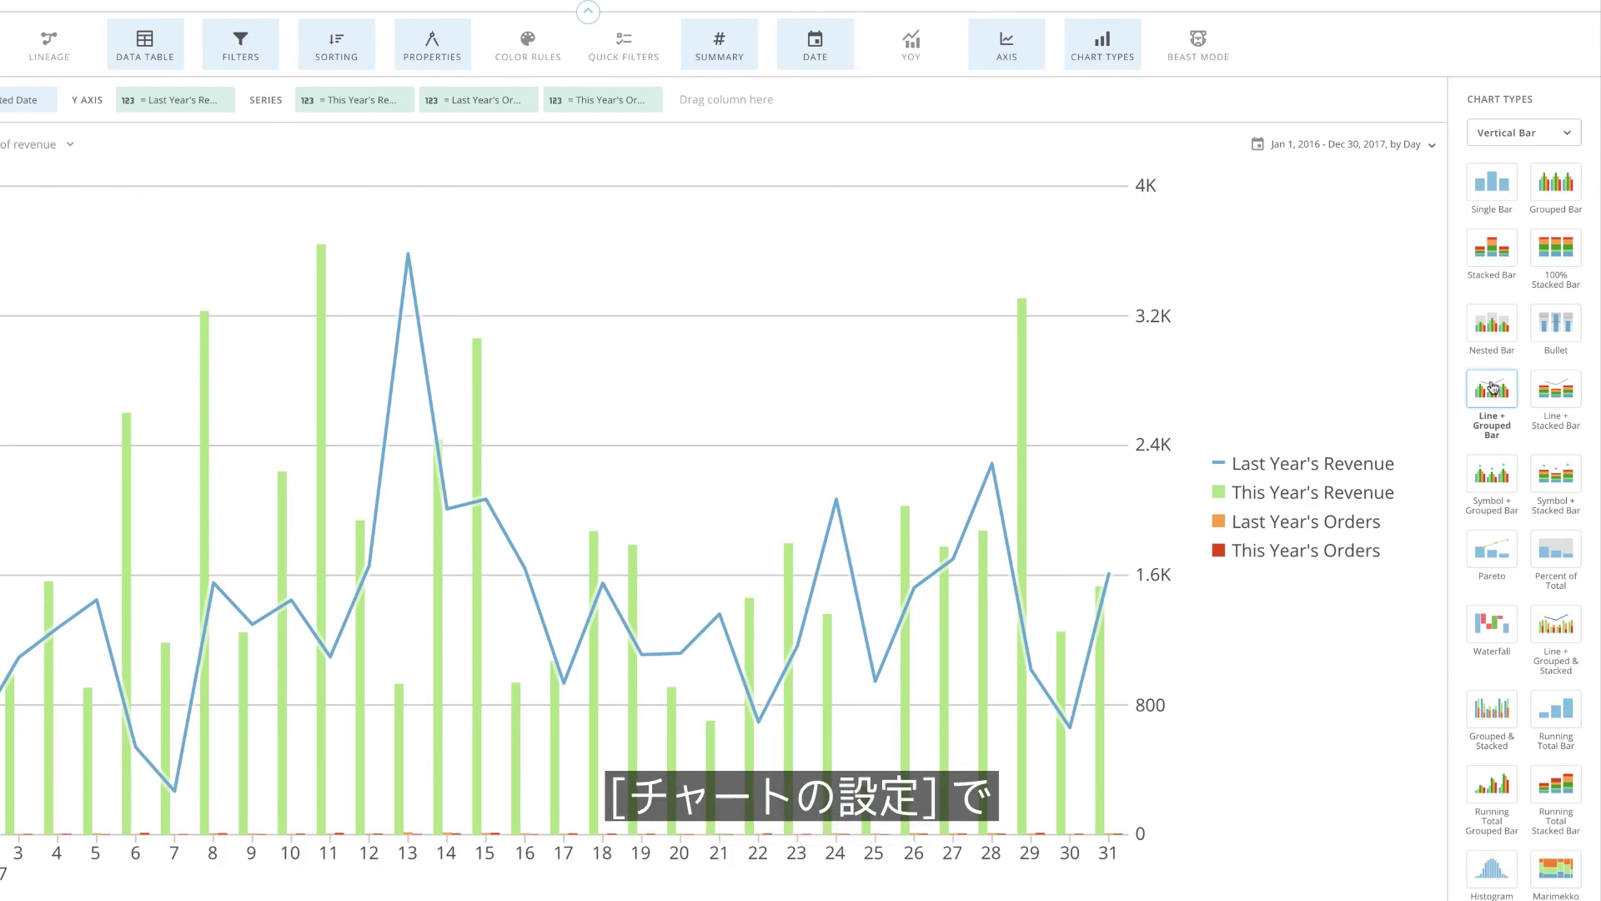
In the general chart properties, set Series on Left Scale, Number of Running Total Lines and Number of Running Total Bars each to 2
left_click(196, 330)
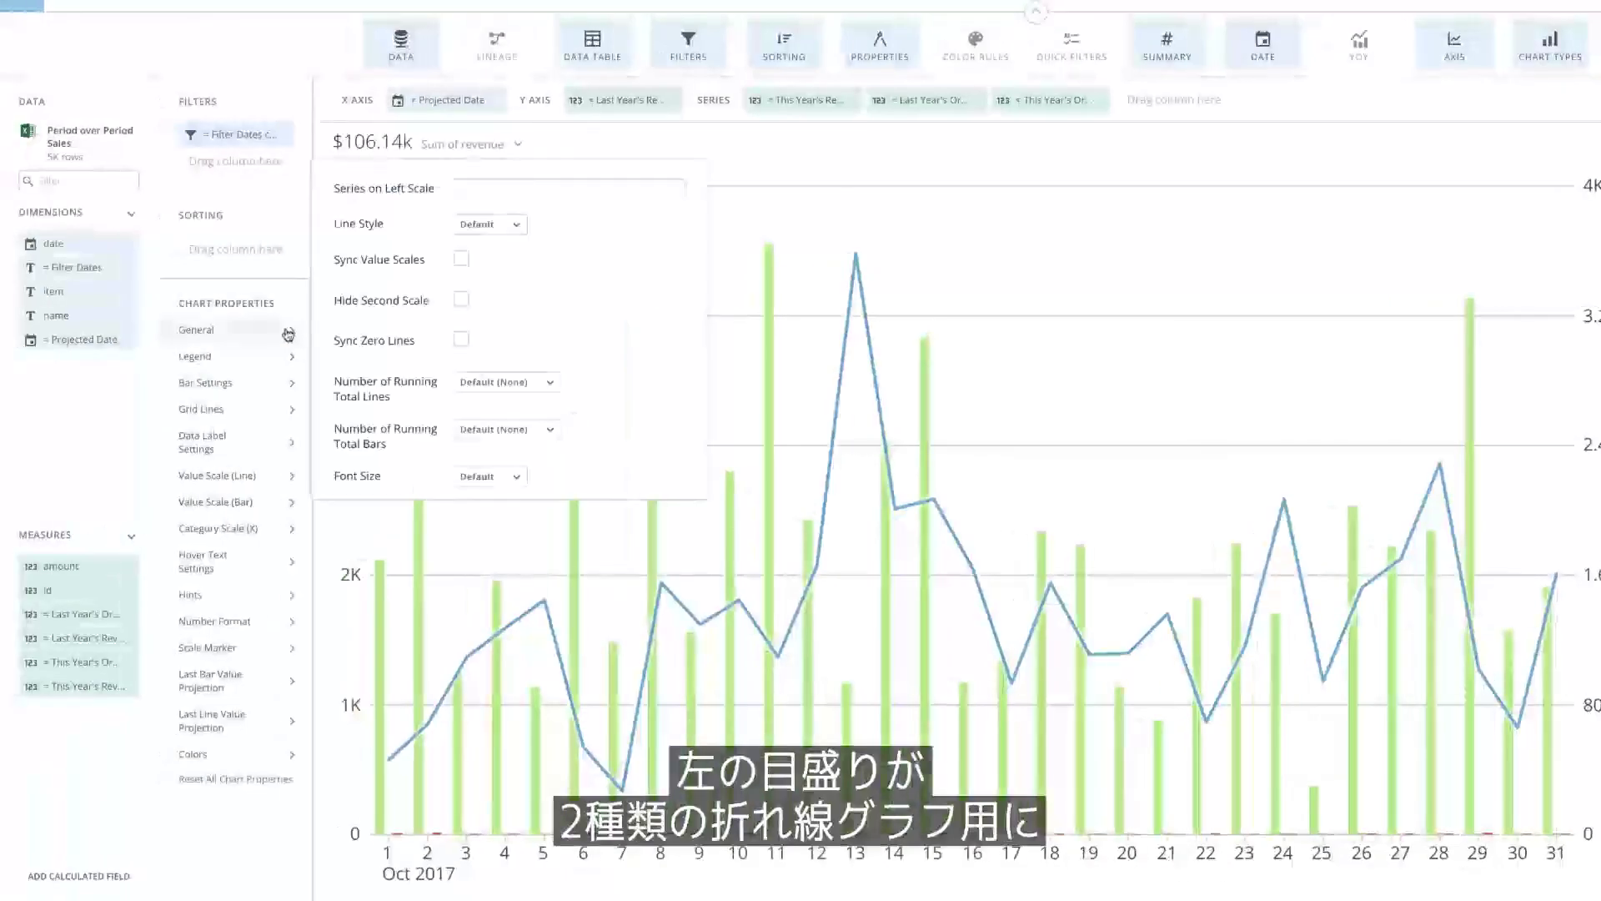
left_click(583, 188)
type("2")
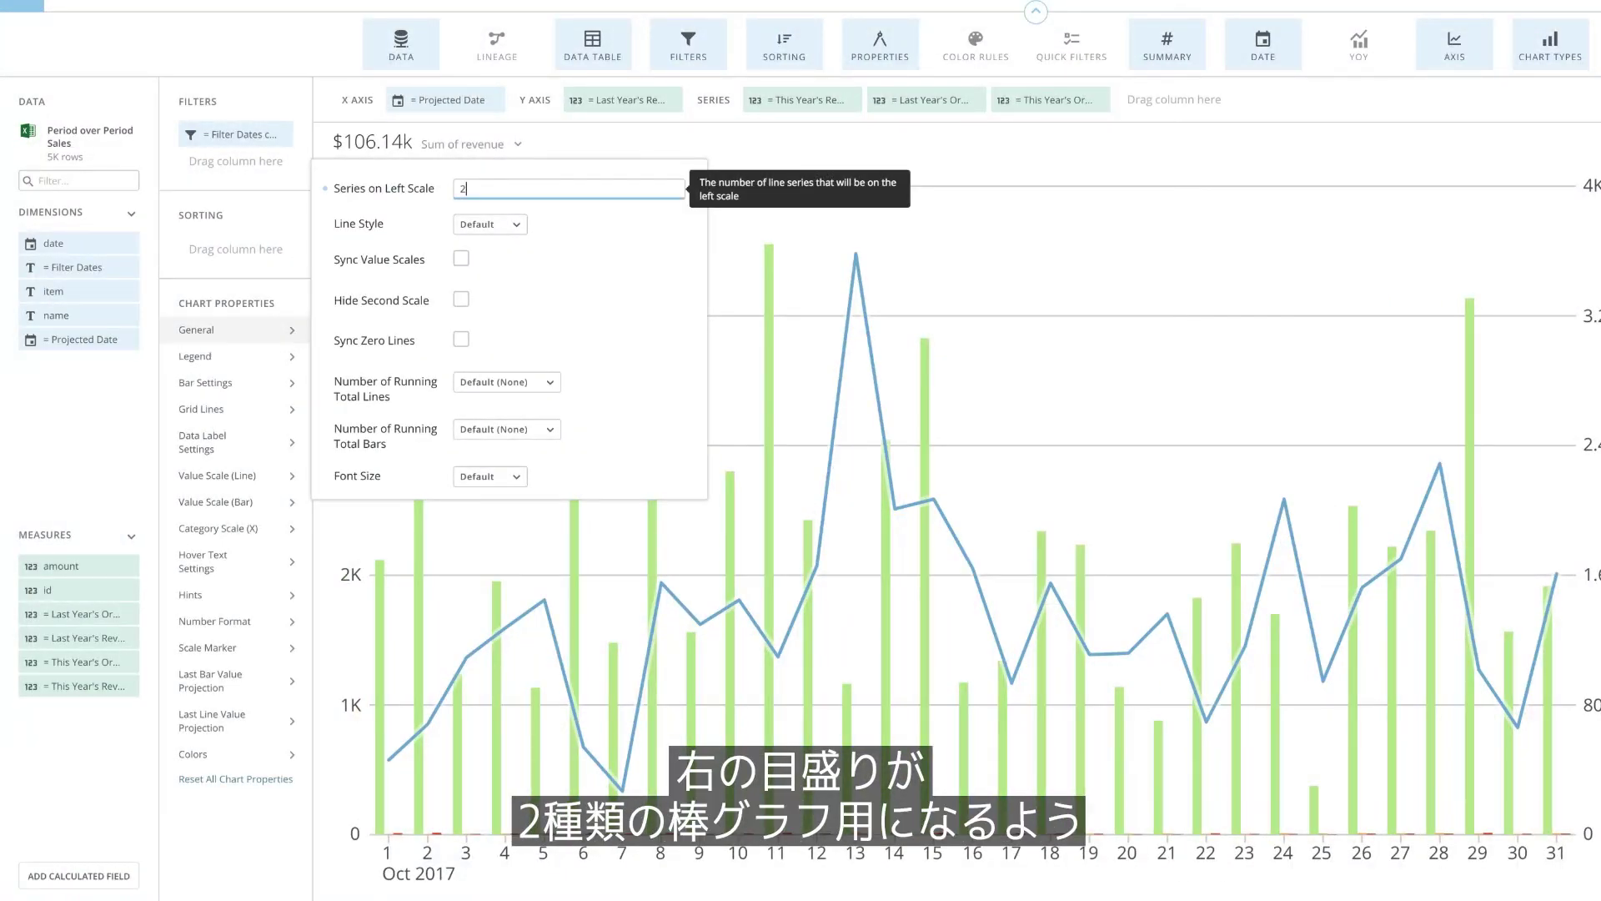
left_click(506, 382)
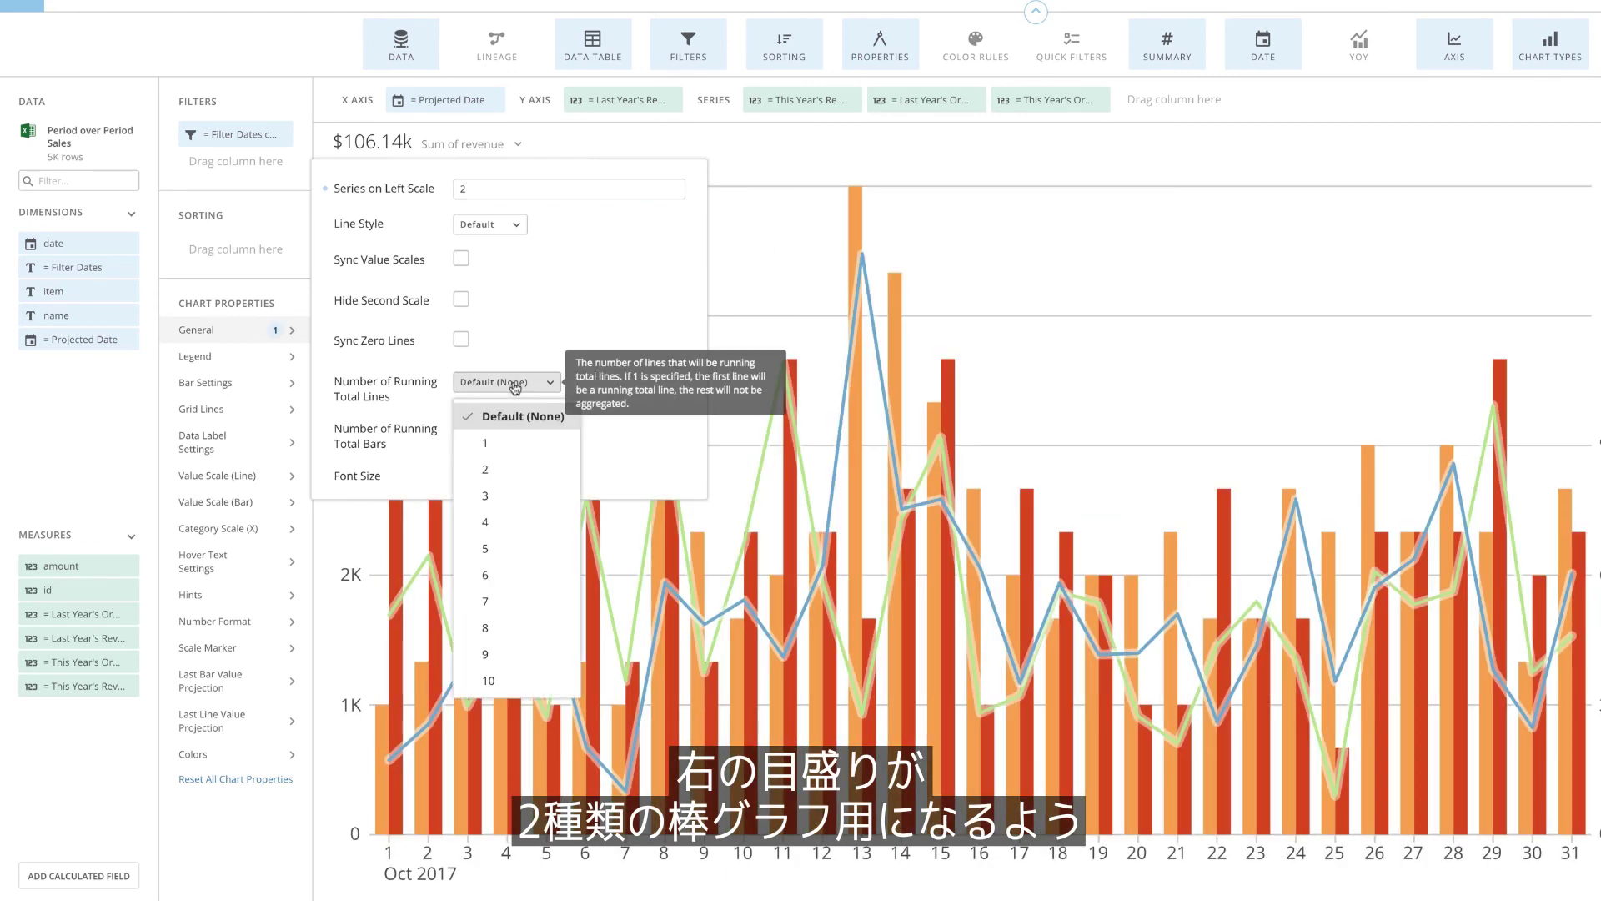
left_click(494, 470)
left_click(507, 428)
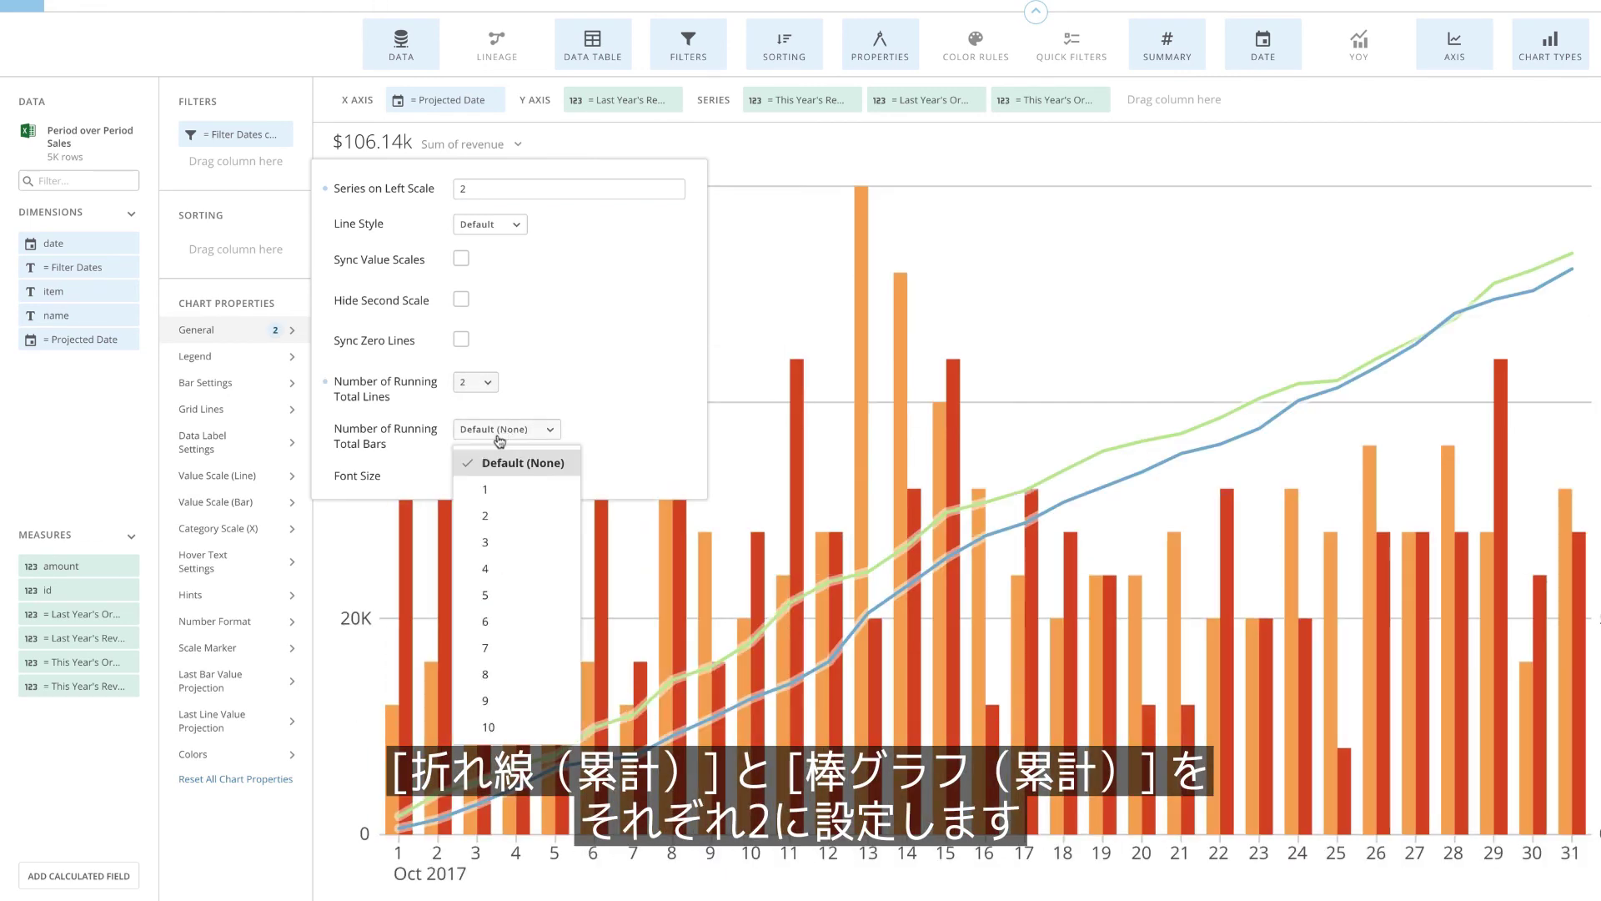
left_click(489, 515)
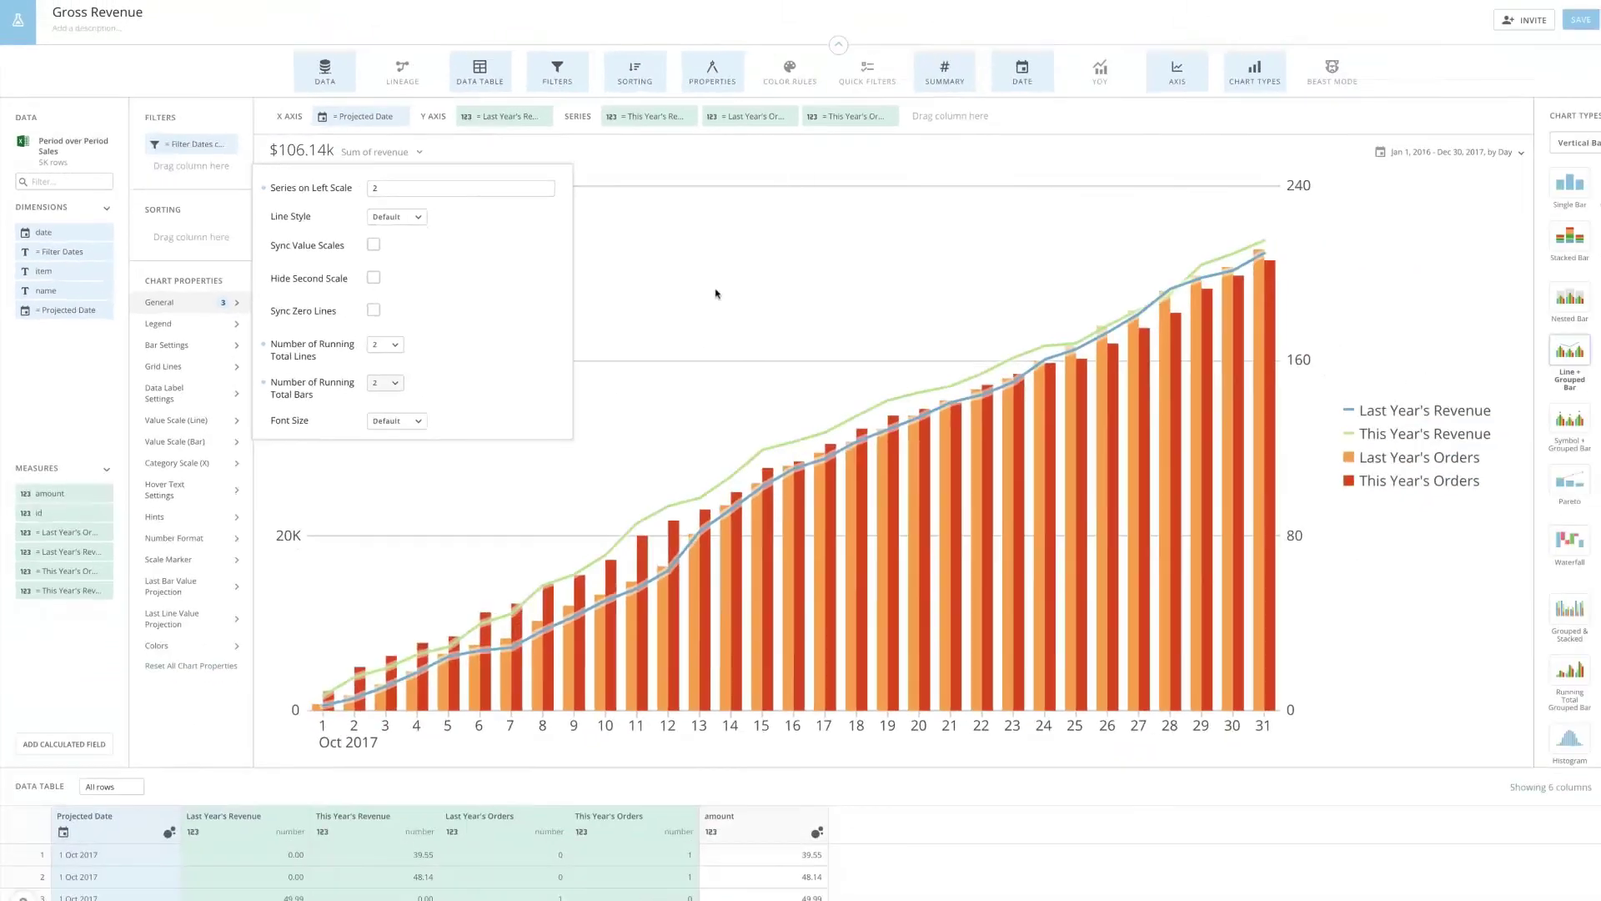
left_click(883, 319)
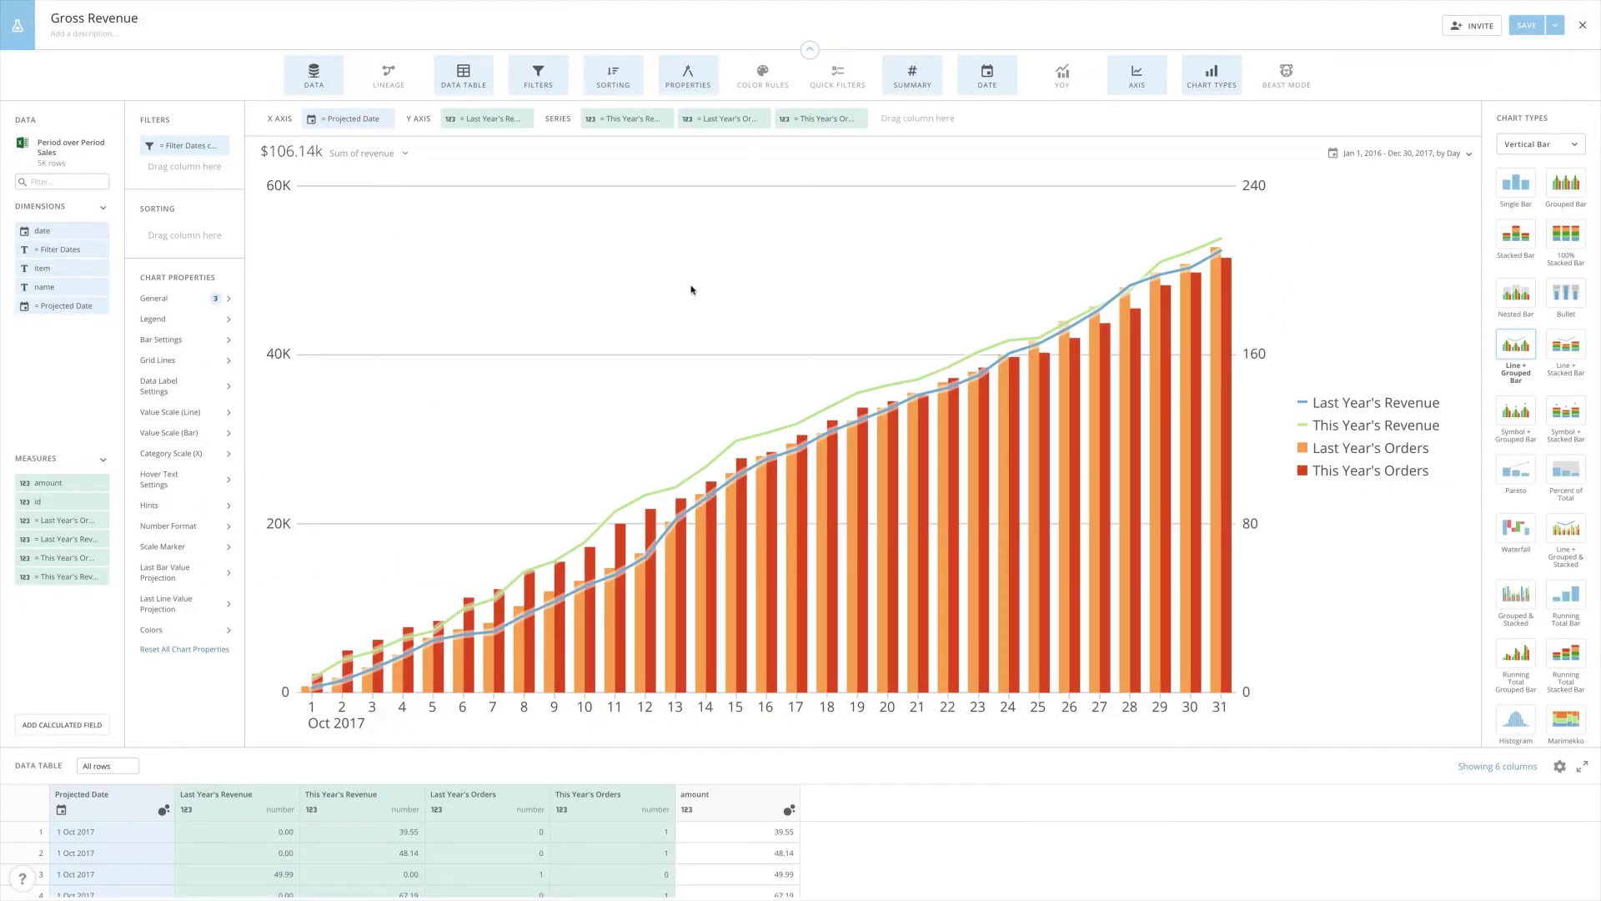